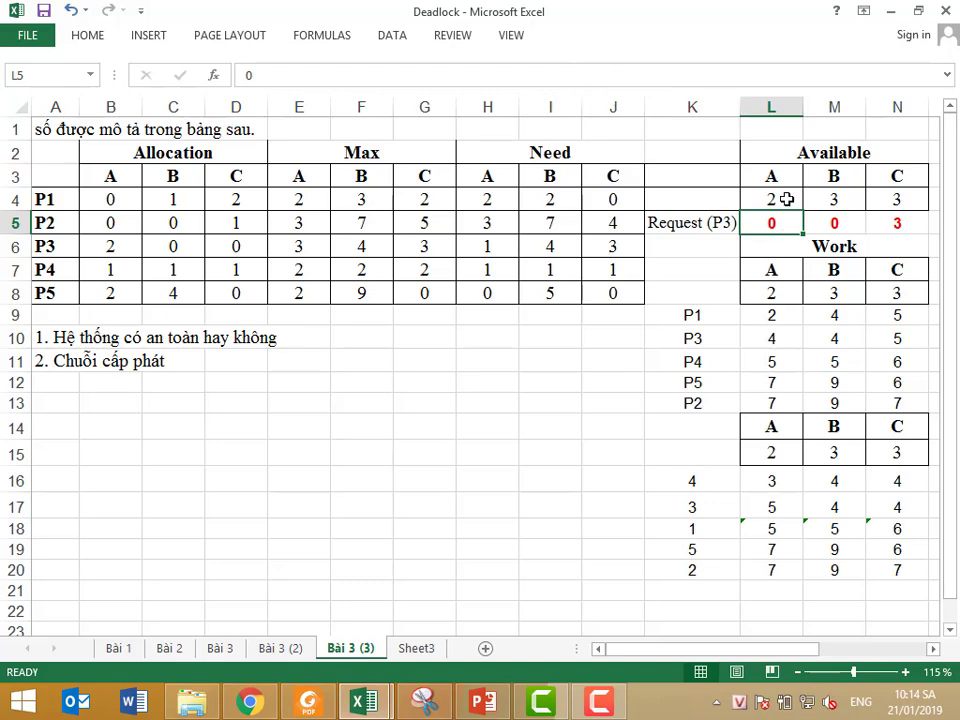
Grant P3's request by setting its Allocation of resource C to 3 in cell D6, and check its Need for C
{"action": "left_click_drag", "start_coordinate": [787, 178], "coordinate": [832, 177]}
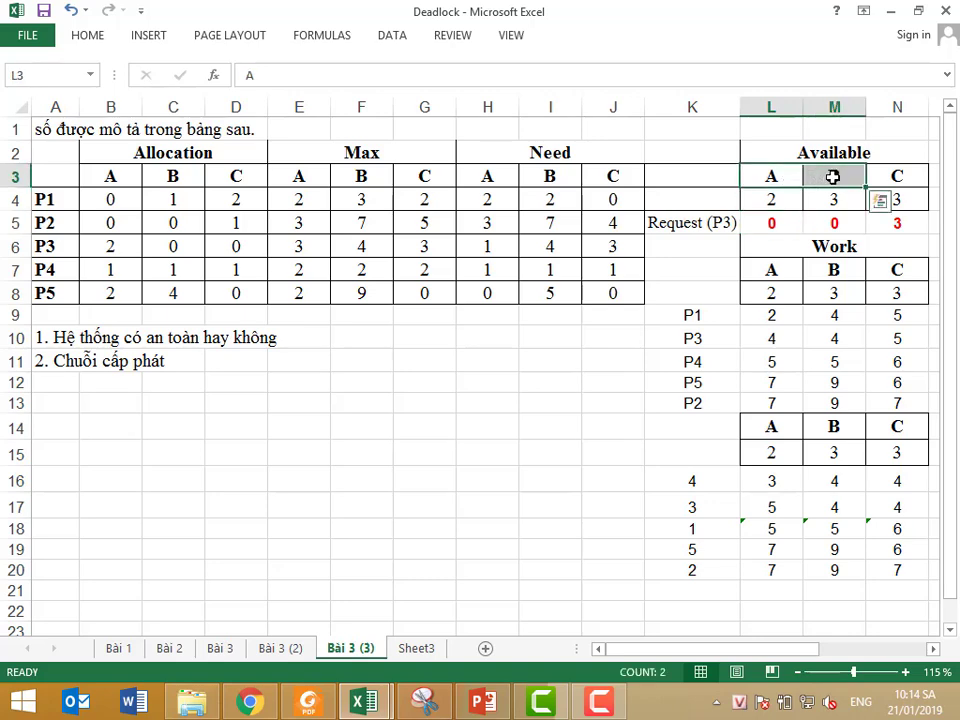
{"action": "left_click", "coordinate": [906, 177]}
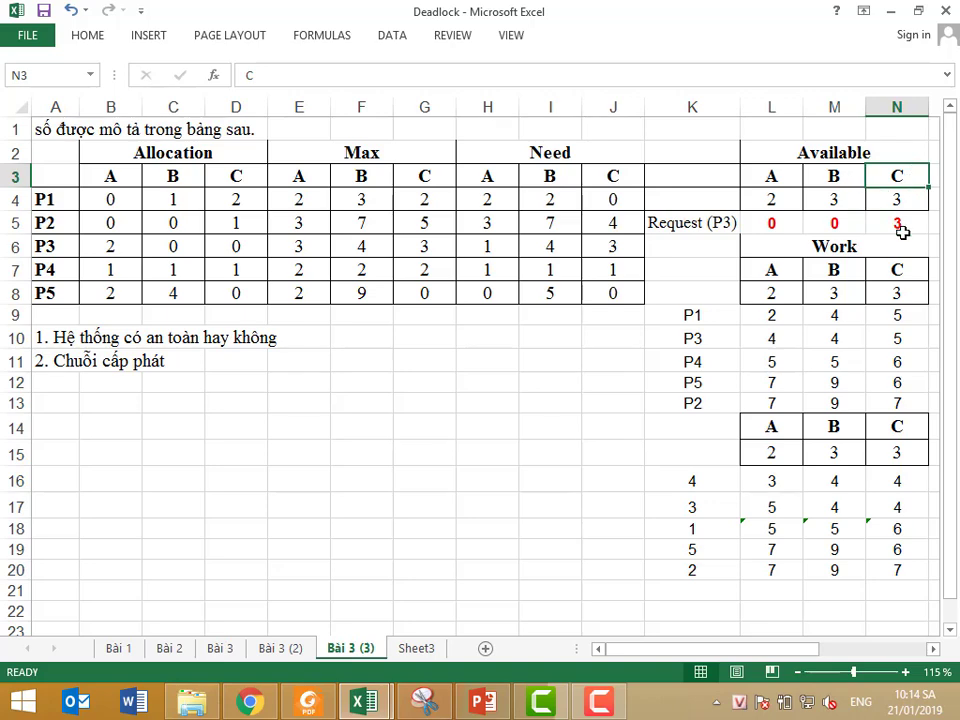
{"action": "left_click", "coordinate": [902, 225]}
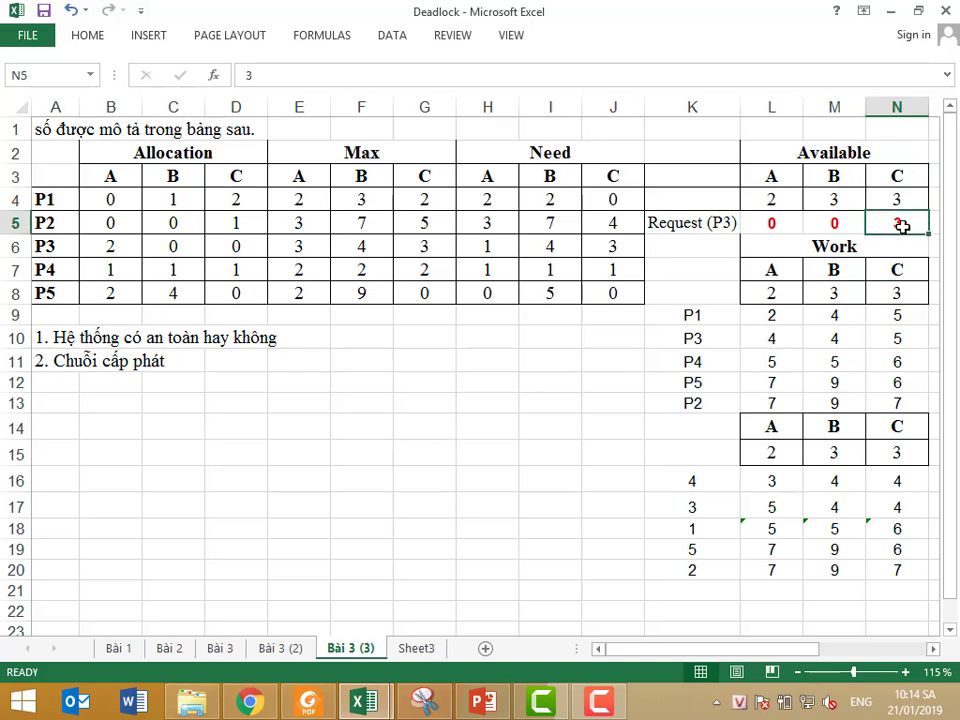
{"action": "left_click", "coordinate": [104, 253]}
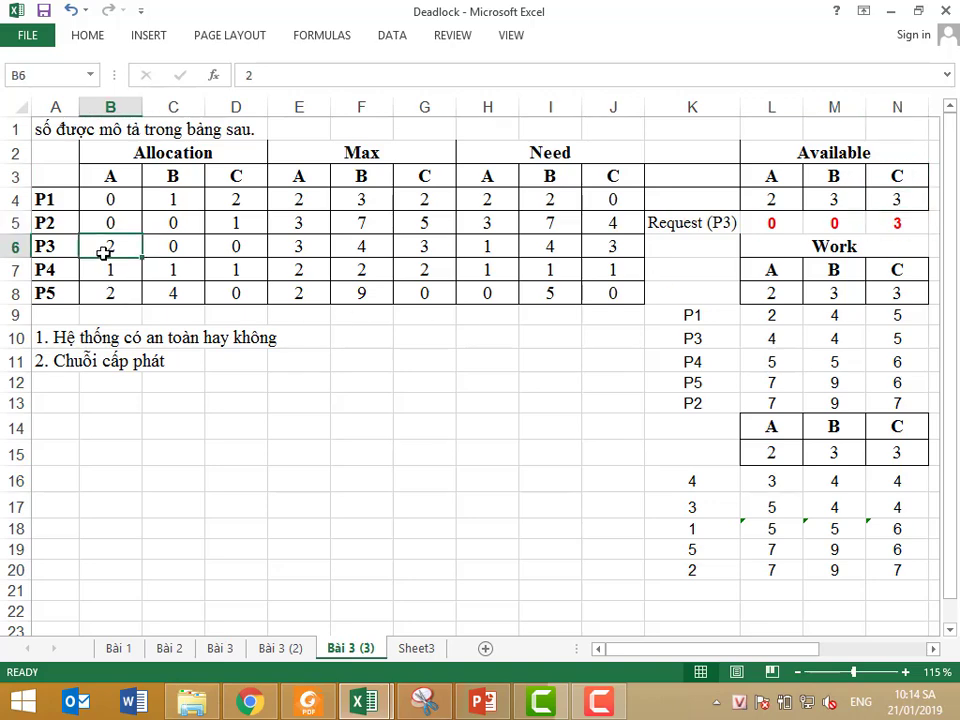
{"action": "left_click", "coordinate": [231, 249]}
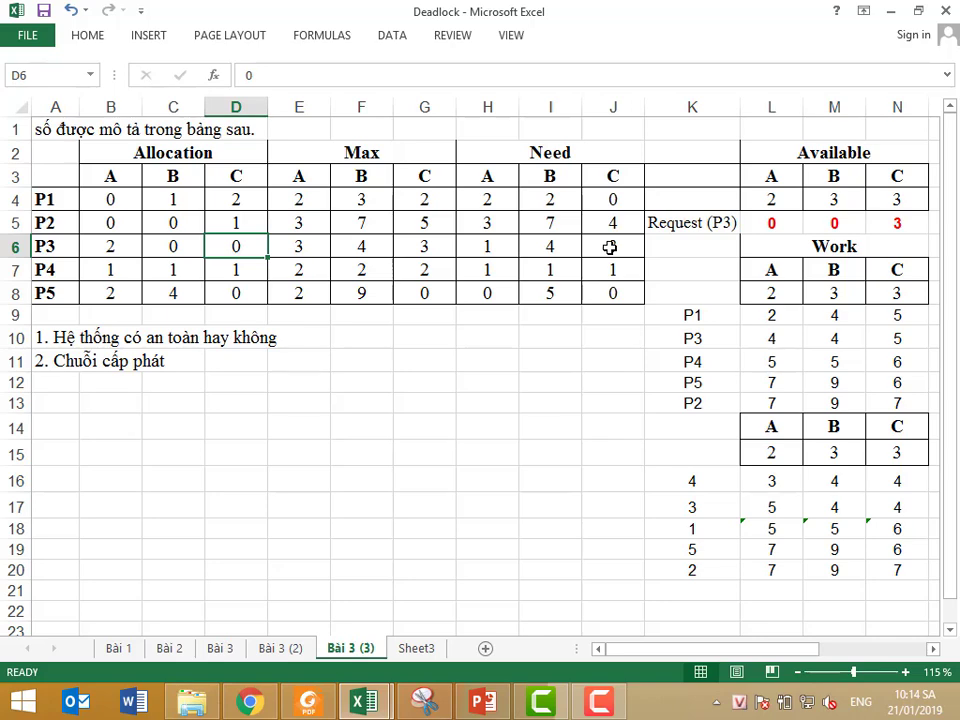
{"action": "type", "text": "3"}
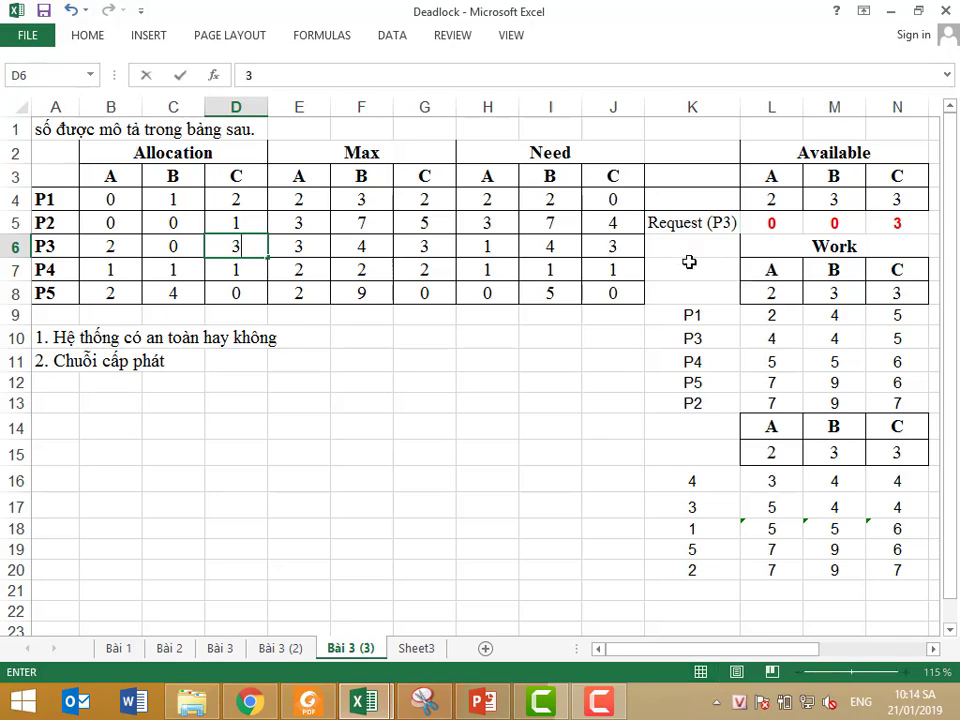
{"action": "key", "text": "Return"}
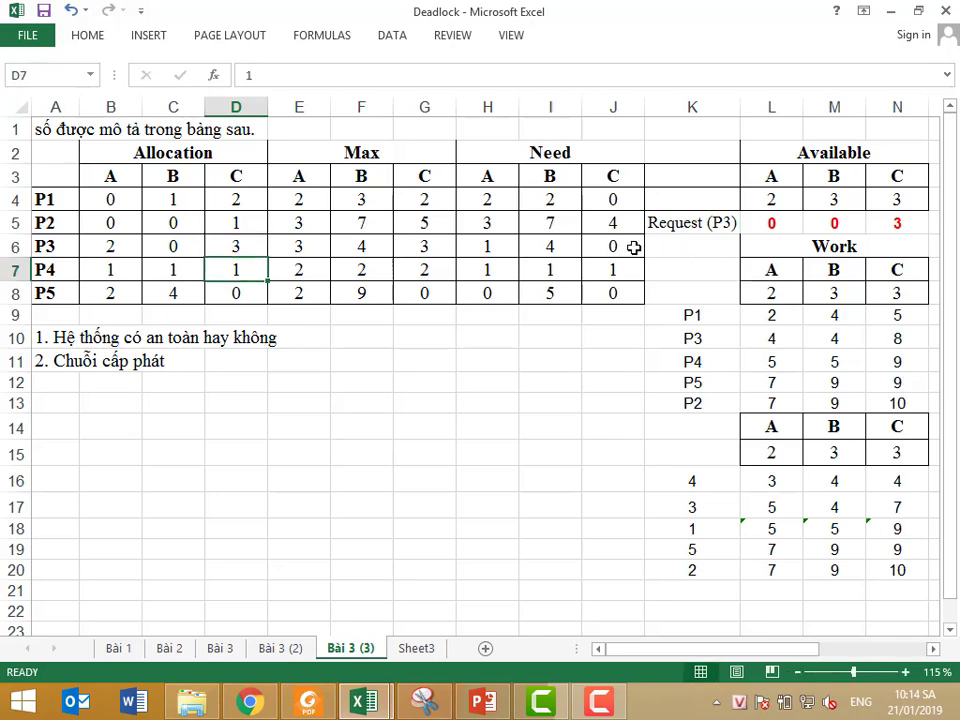
{"action": "left_click", "coordinate": [633, 247]}
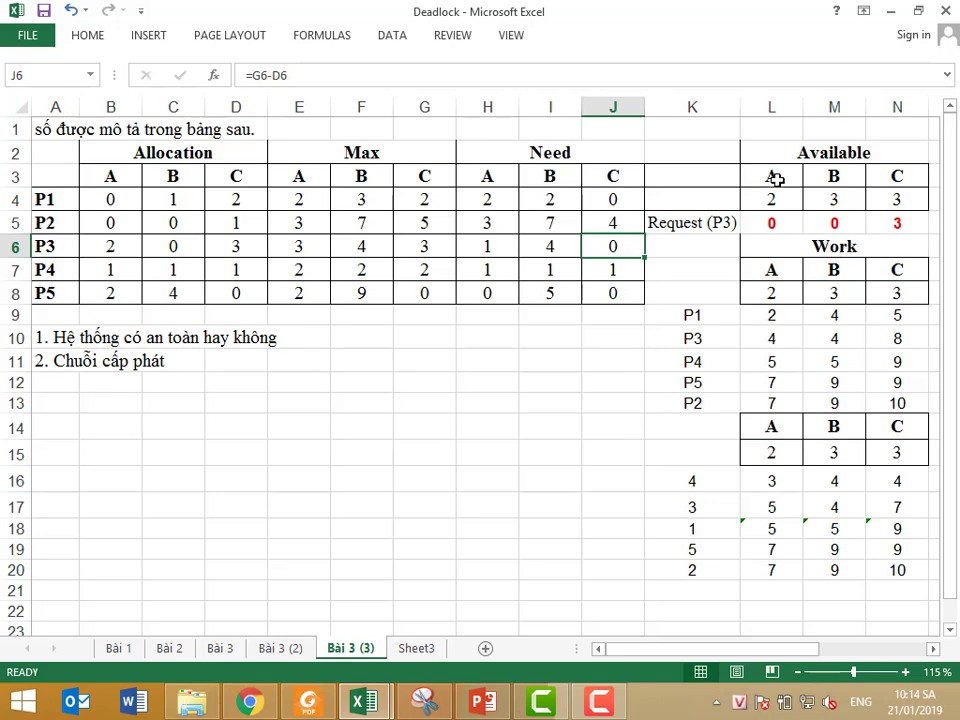
Compare Available with the P3 request, and set the starting Work value of resource C to 0 in N8
{"action": "left_click", "coordinate": [789, 294]}
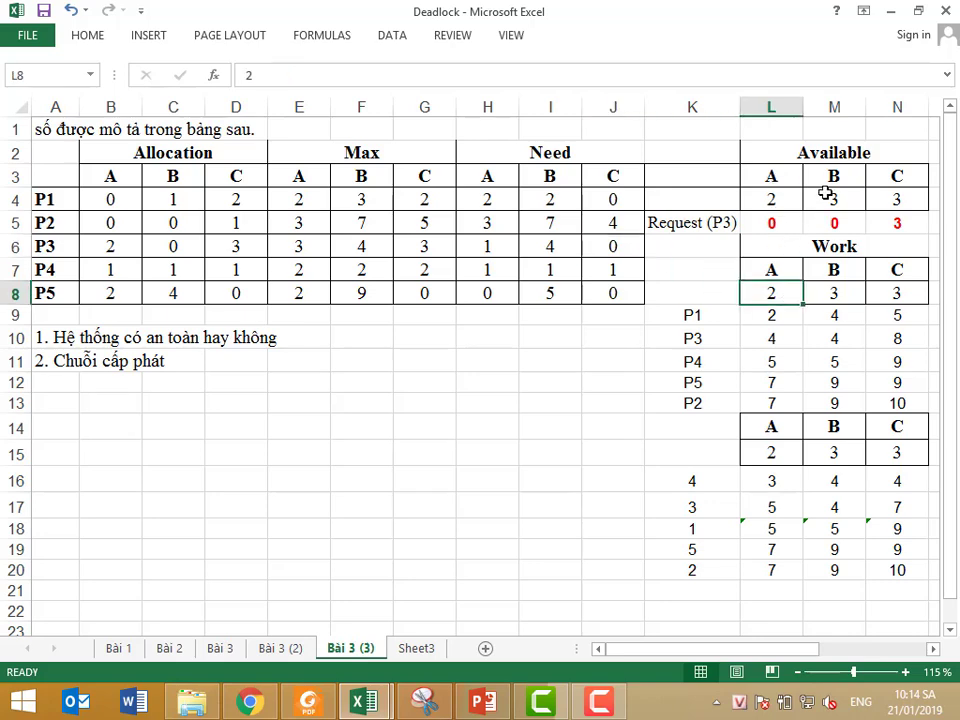
{"action": "left_click", "coordinate": [832, 294]}
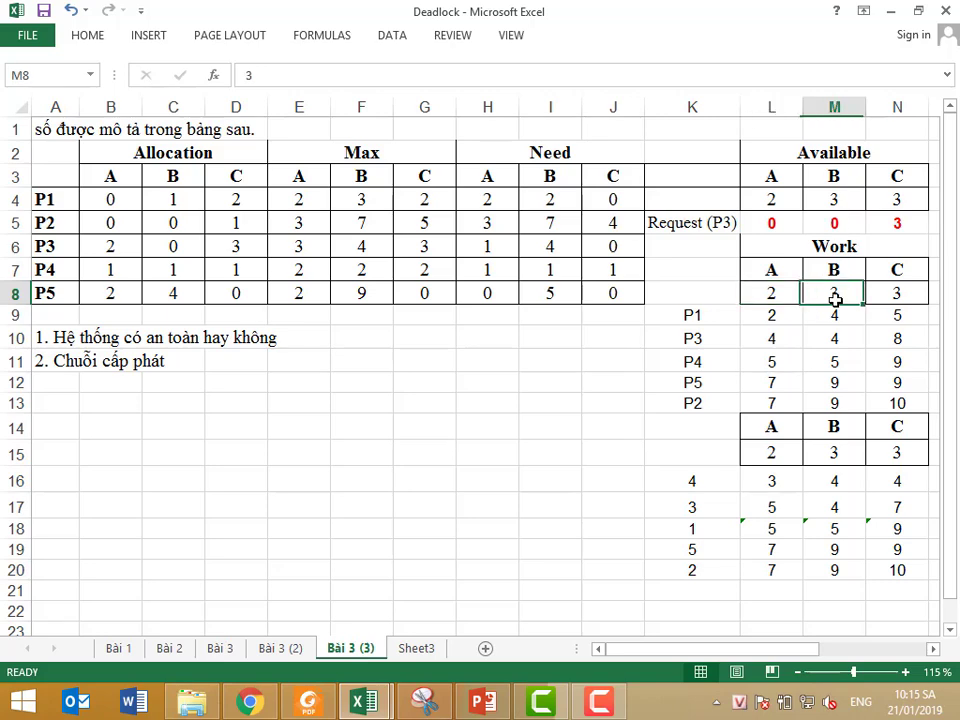
{"action": "left_click", "coordinate": [902, 199]}
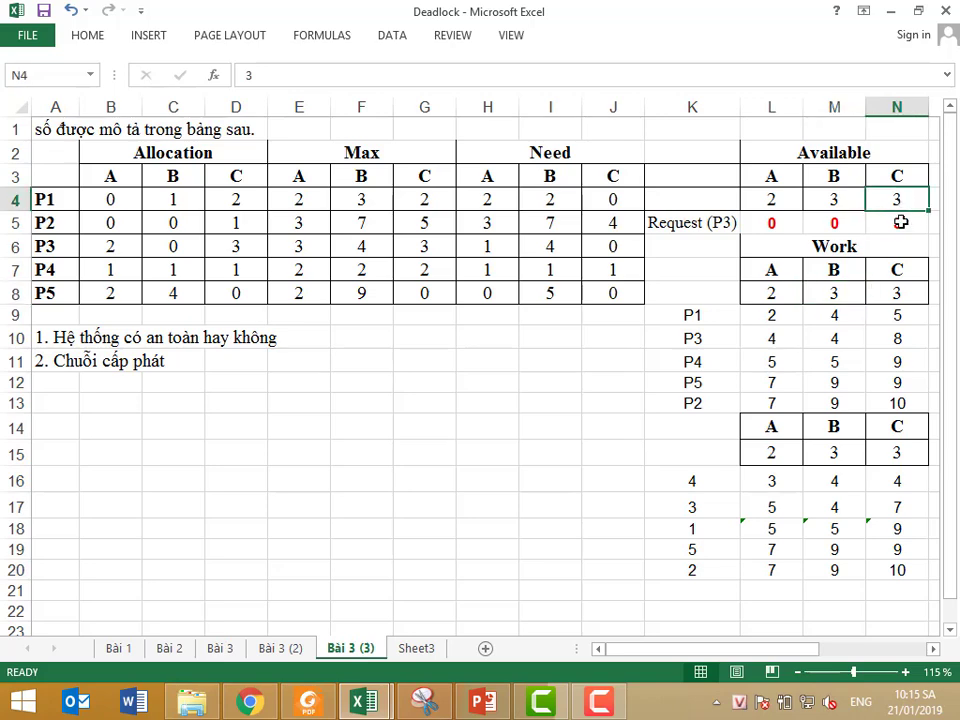
{"action": "left_click", "coordinate": [901, 222]}
{"action": "left_click", "coordinate": [900, 293]}
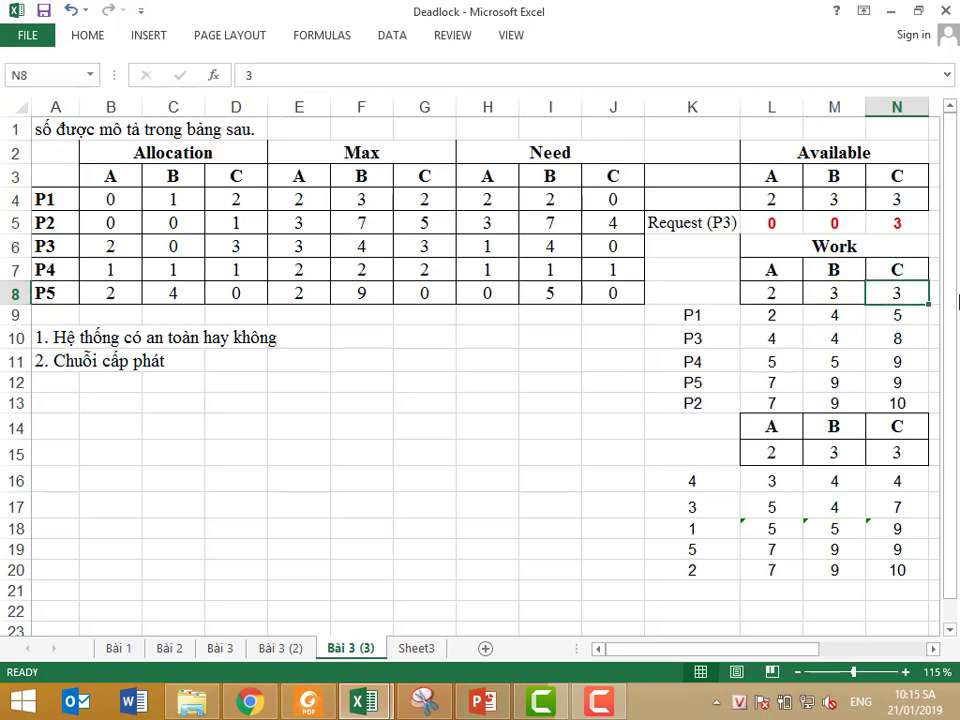
{"action": "key", "text": "Delete"}
{"action": "type", "text": "0"}
{"action": "key", "text": "Return"}
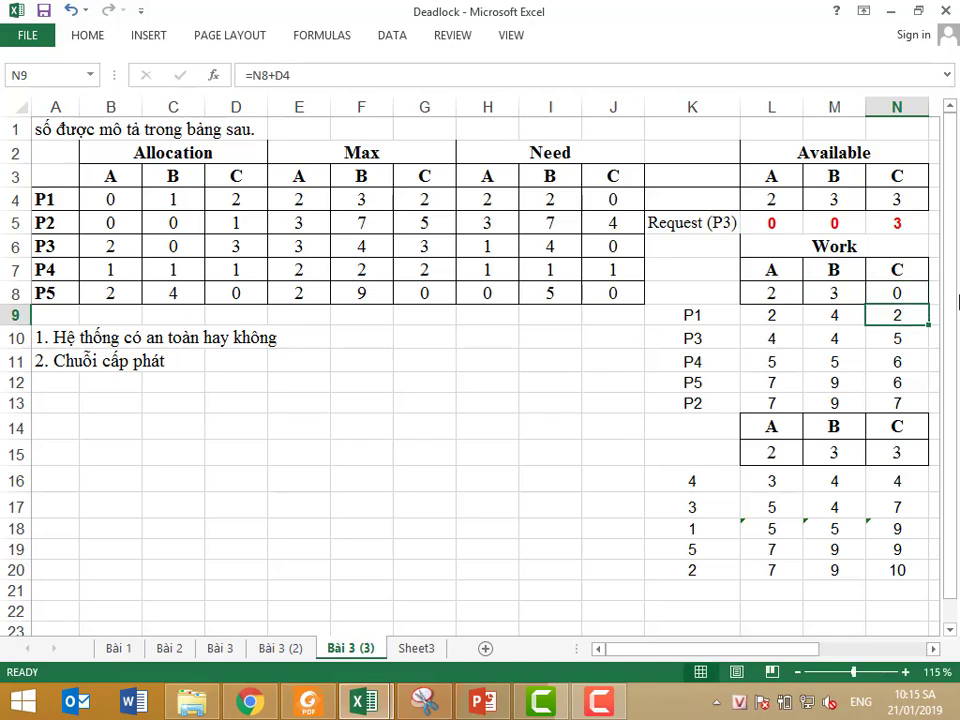
Clear the old Work results in L9:N13 and their process labels in K9:K13
{"action": "left_click_drag", "start_coordinate": [784, 309], "coordinate": [892, 404]}
{"action": "key", "text": "Delete"}
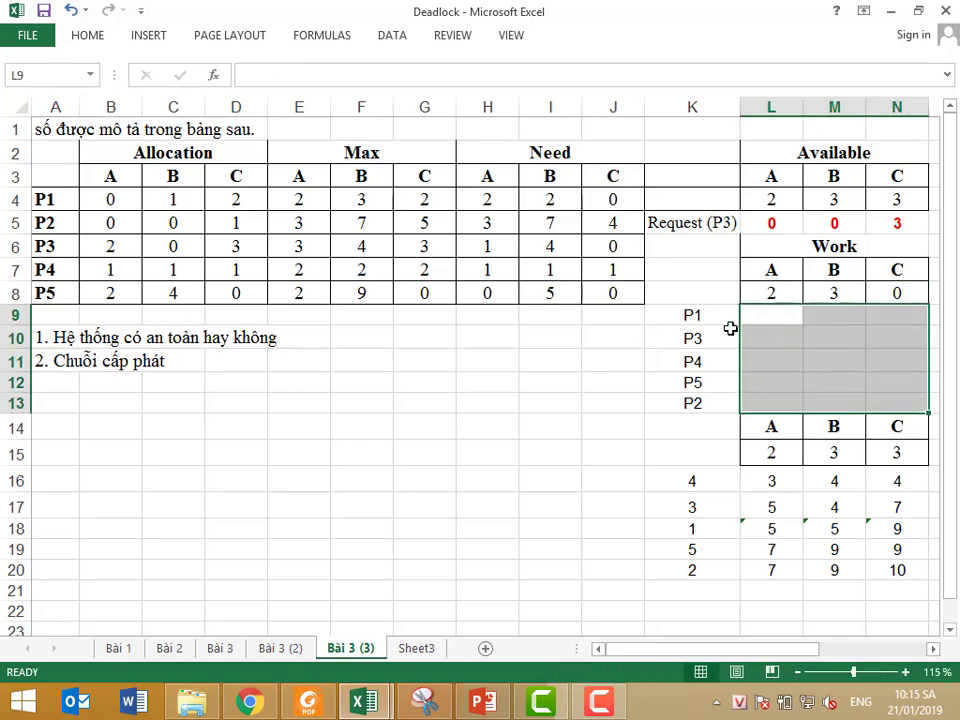
{"action": "left_click_drag", "start_coordinate": [690, 314], "coordinate": [705, 400]}
{"action": "key", "text": "Delete"}
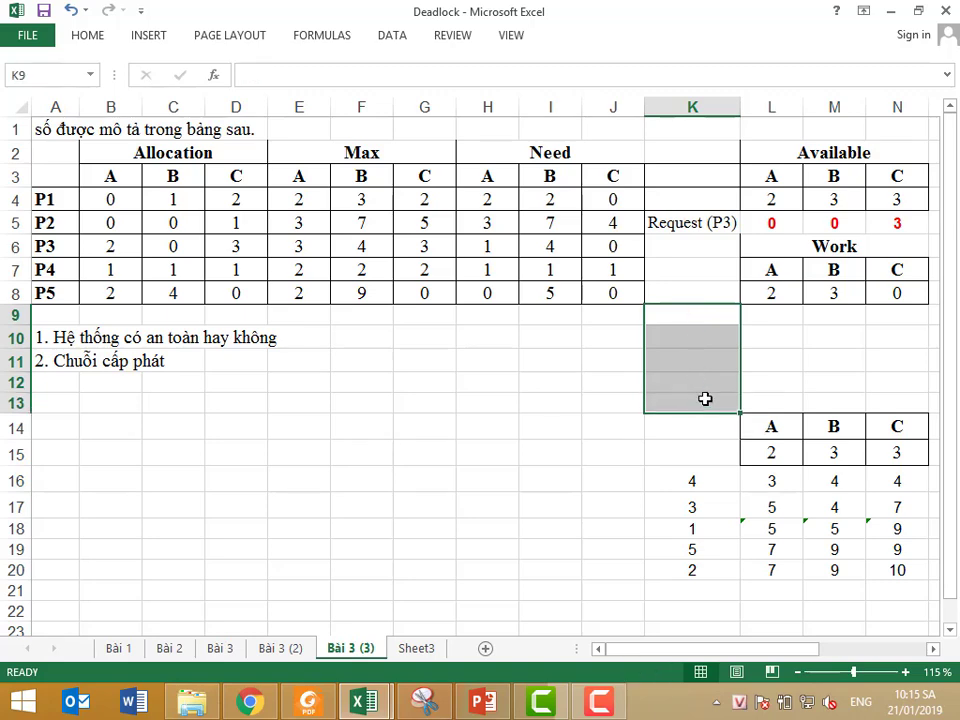
{"action": "left_click_drag", "start_coordinate": [741, 347], "coordinate": [773, 316]}
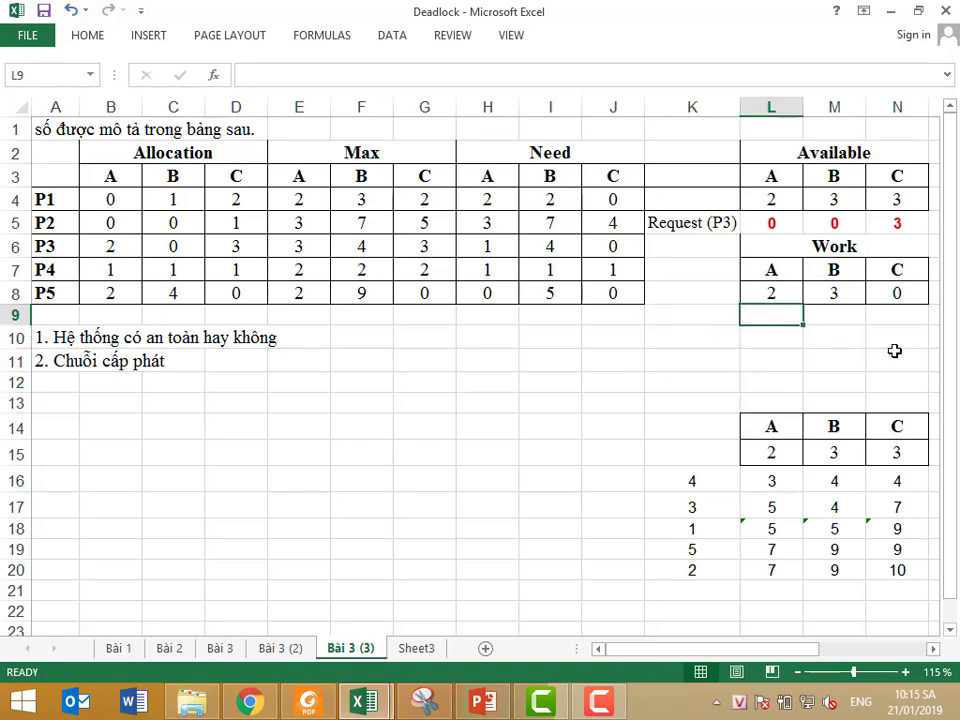
{"action": "left_click", "coordinate": [790, 299]}
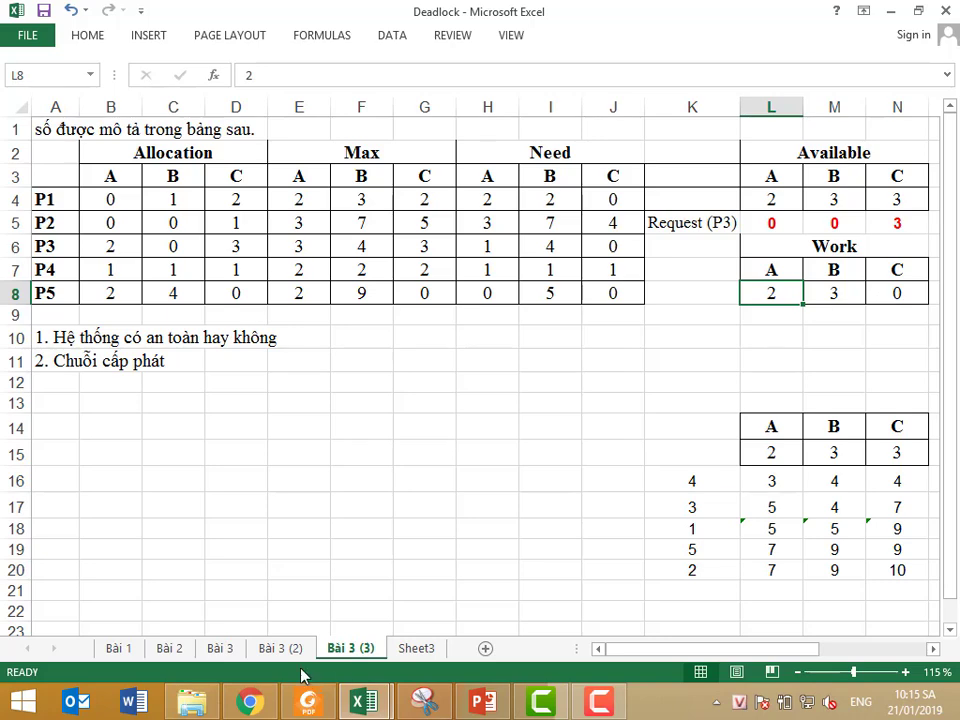
Copy the four algorithm steps in F15:F18 of sheet Bài 3 to sheet Bài 3 (3), starting at A13
{"action": "left_click", "coordinate": [212, 650]}
{"action": "left_click_drag", "start_coordinate": [348, 450], "coordinate": [360, 516]}
{"action": "key", "text": "ctrl+c"}
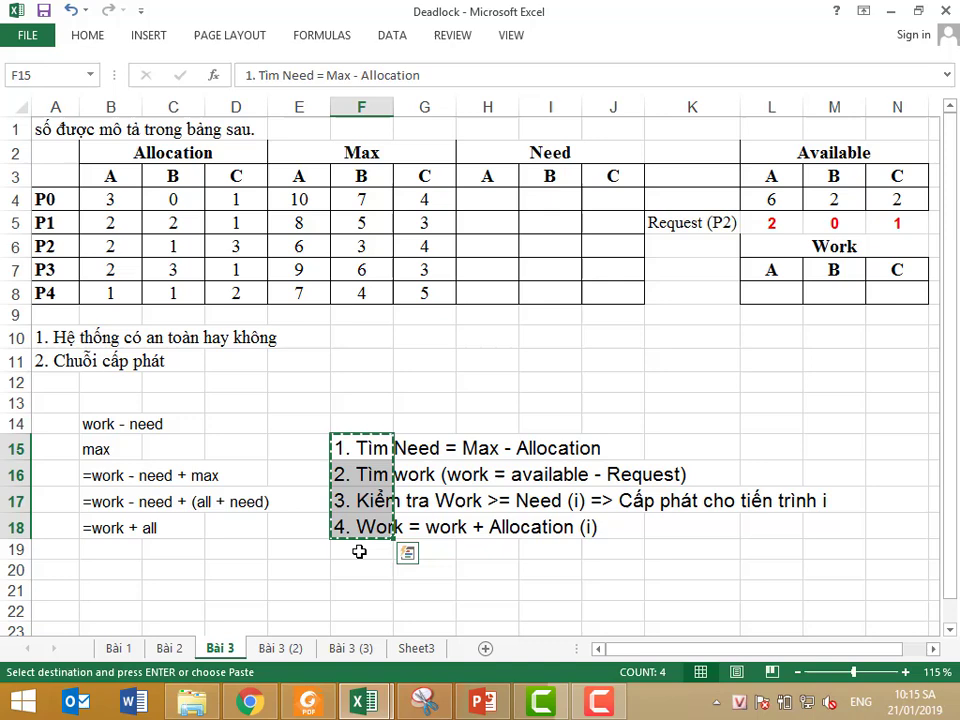
{"action": "left_click", "coordinate": [350, 648]}
{"action": "left_click", "coordinate": [60, 405]}
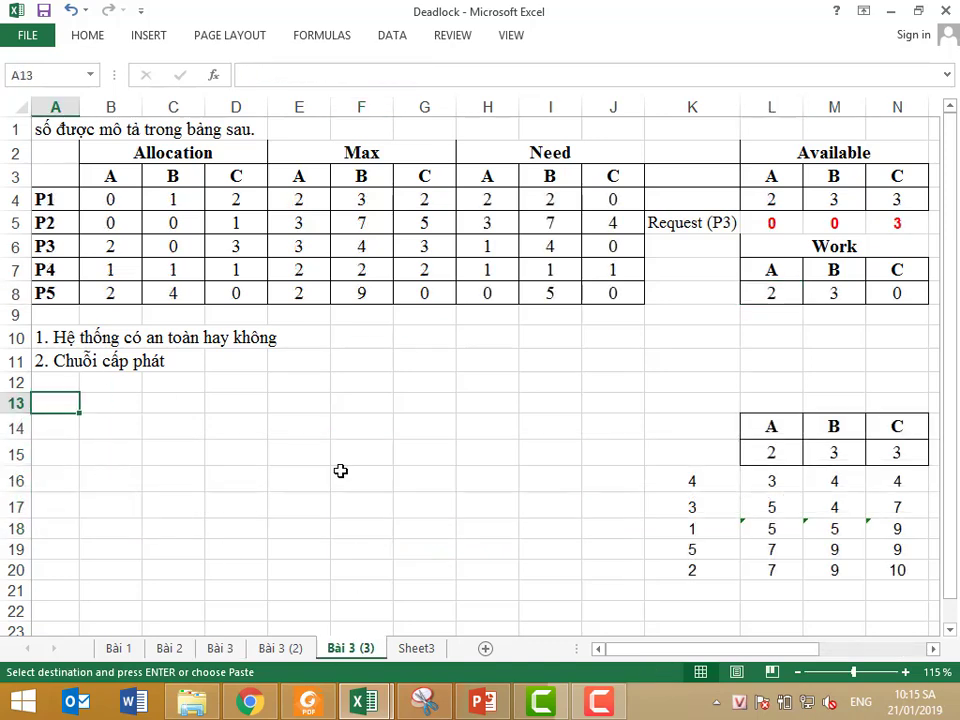
{"action": "key", "text": "ctrl+v"}
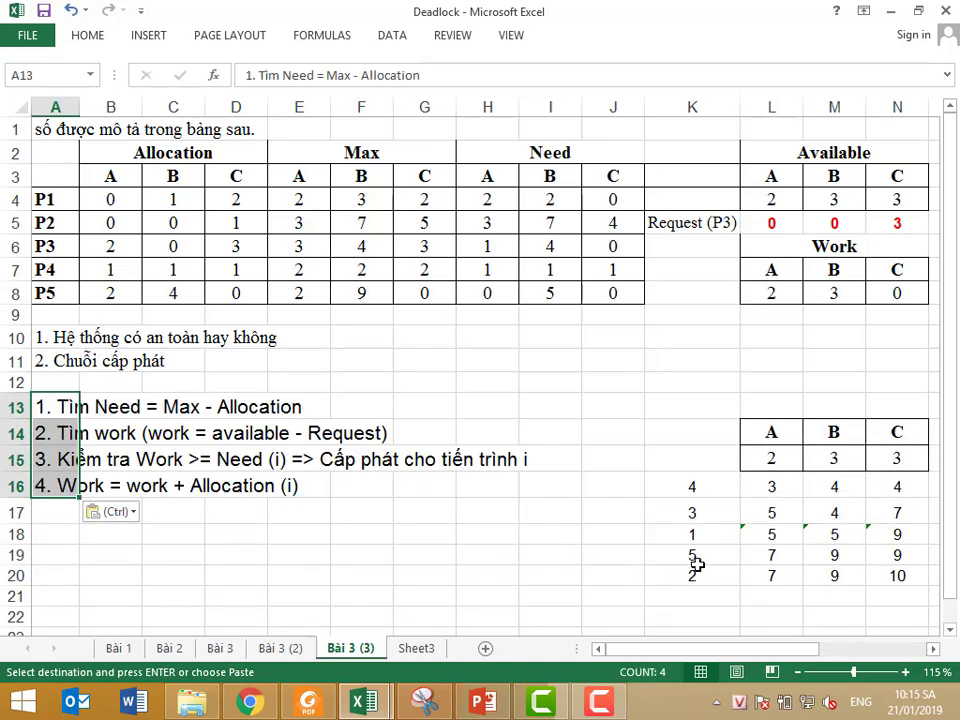
Check P1's Need values in row 4 against the starting Work values in row 8, following the third algorithm step
{"action": "left_click", "coordinate": [60, 403]}
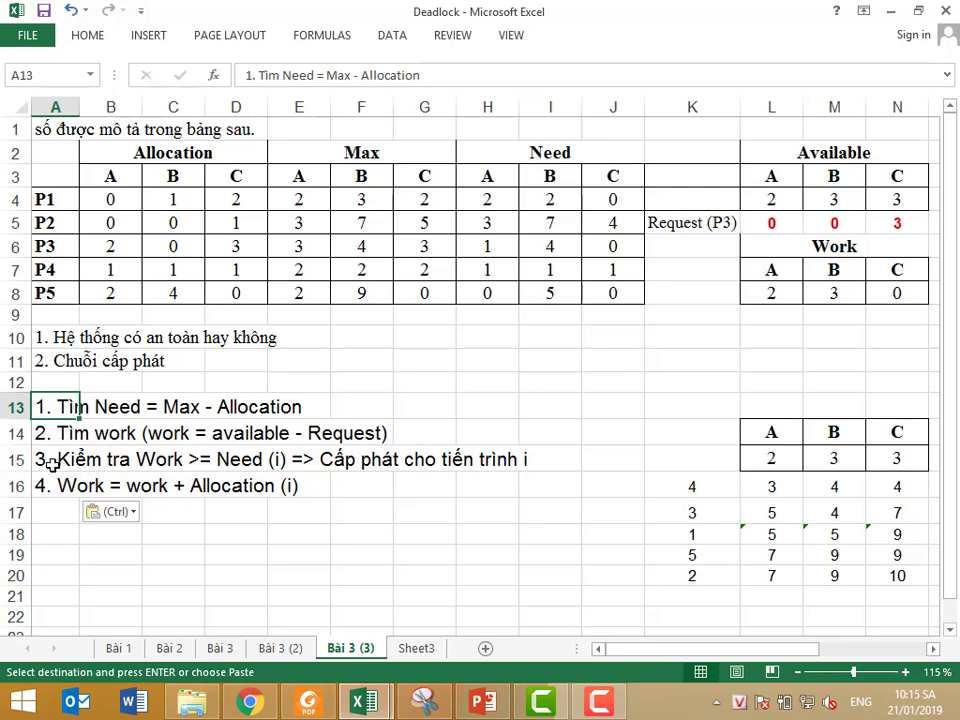
{"action": "left_click", "coordinate": [55, 462]}
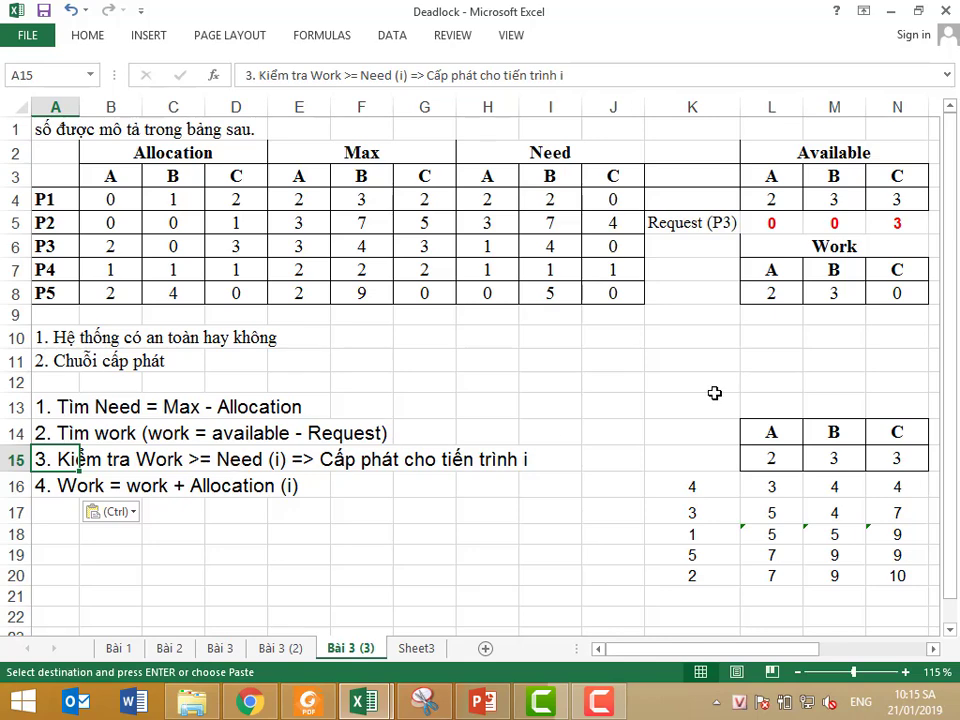
{"action": "left_click", "coordinate": [767, 290]}
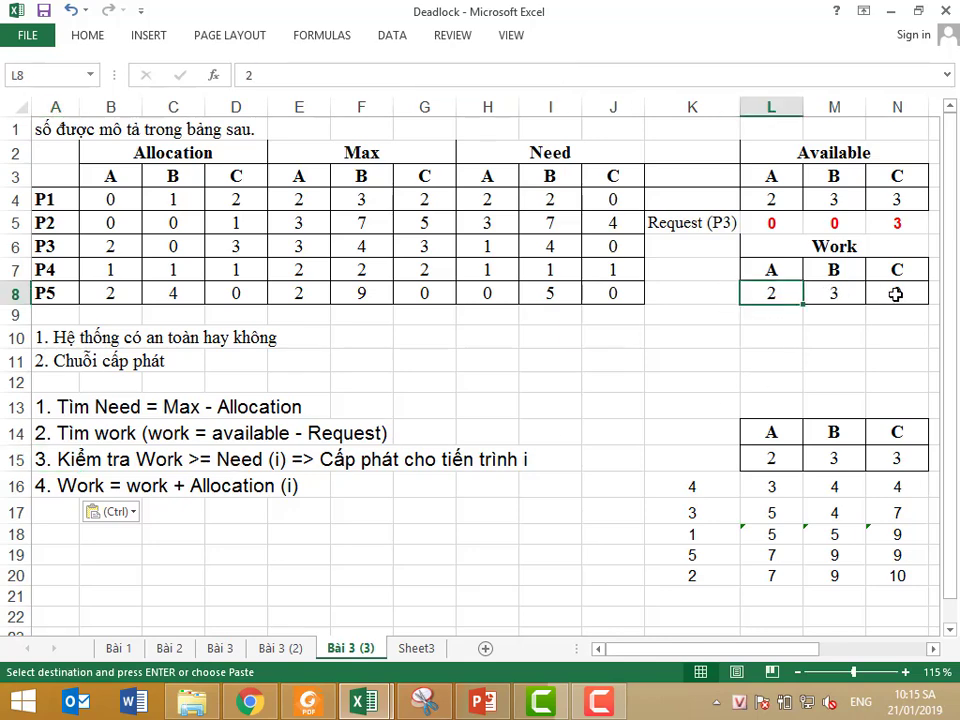
{"action": "left_click", "coordinate": [493, 203]}
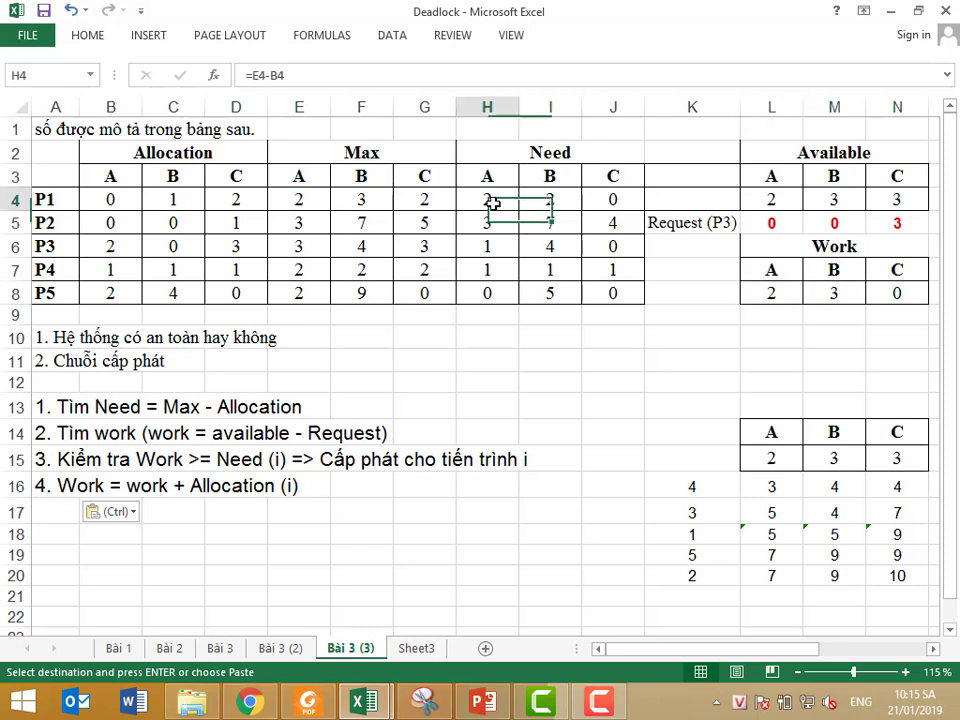
{"action": "left_click", "coordinate": [543, 200]}
{"action": "left_click", "coordinate": [630, 202]}
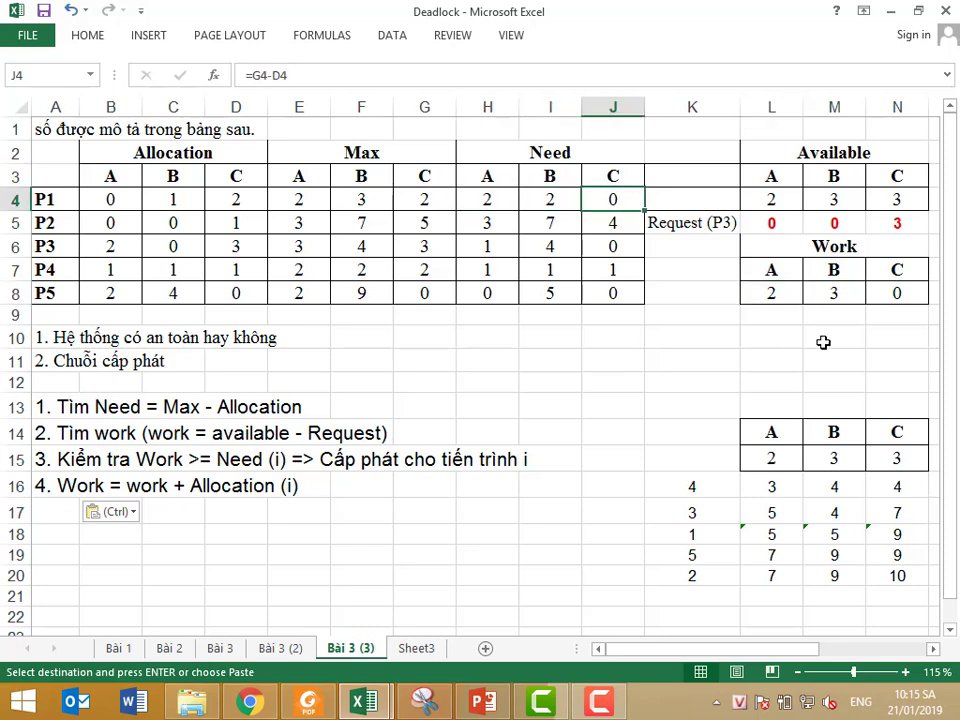
{"action": "left_click", "coordinate": [476, 201]}
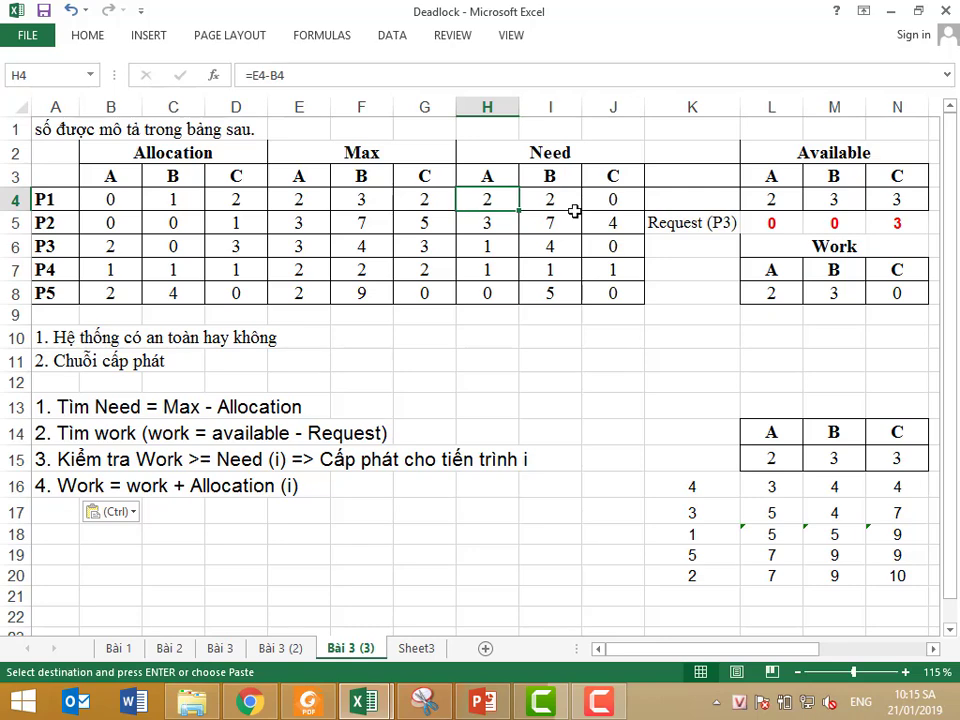
{"action": "left_click", "coordinate": [576, 206]}
{"action": "left_click", "coordinate": [622, 205]}
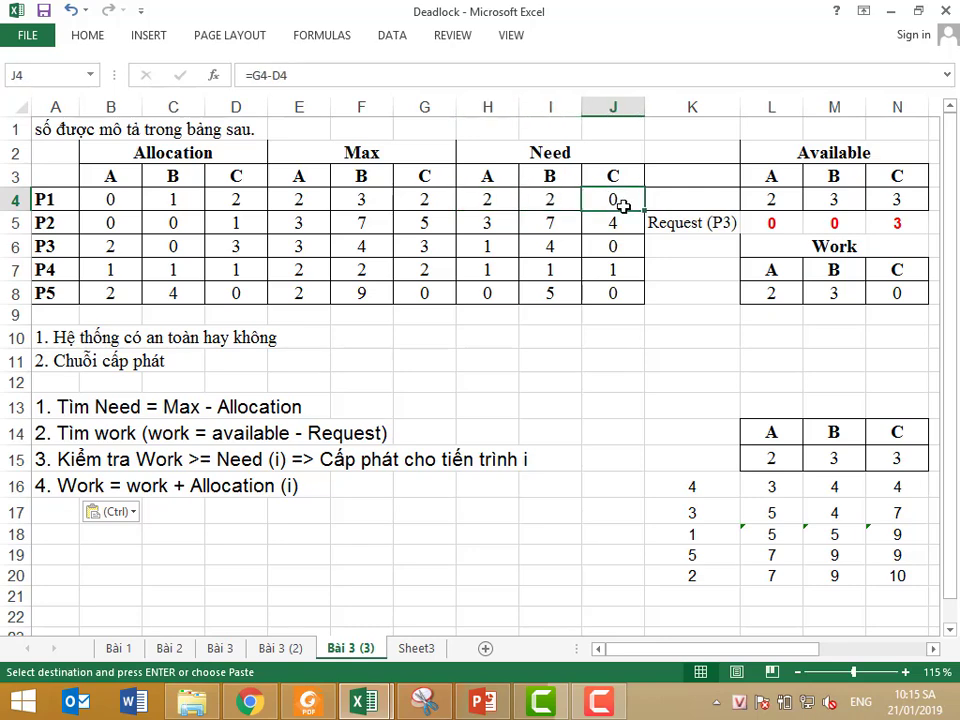
Enter P1 in K9 and calculate its Work row with =L8+B4 in L9, filled across to N9
{"action": "left_click", "coordinate": [724, 315]}
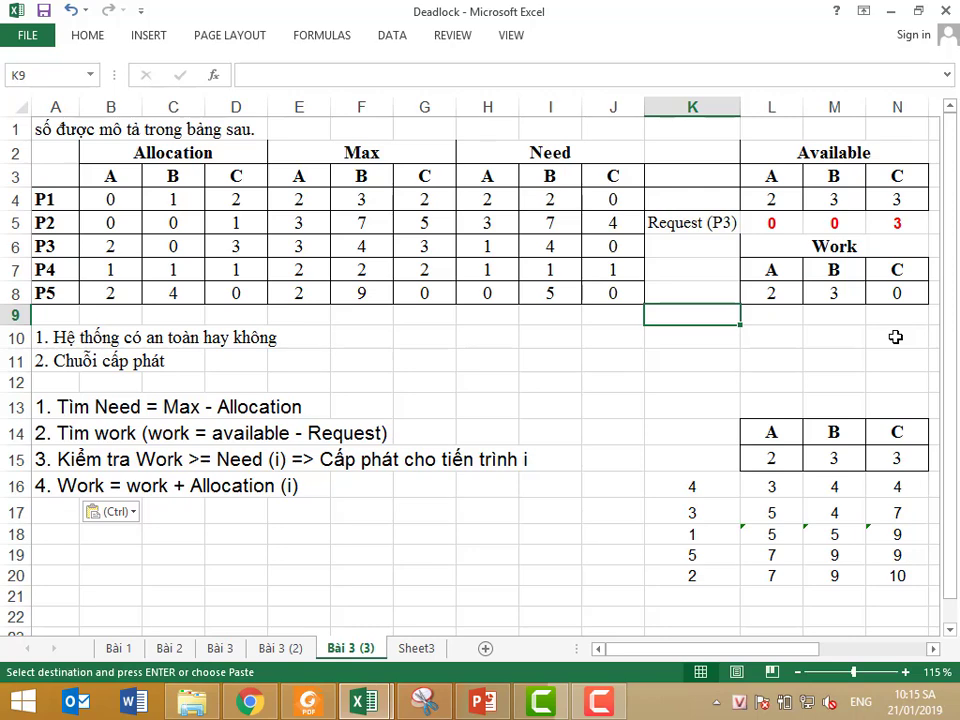
{"action": "type", "text": "P1"}
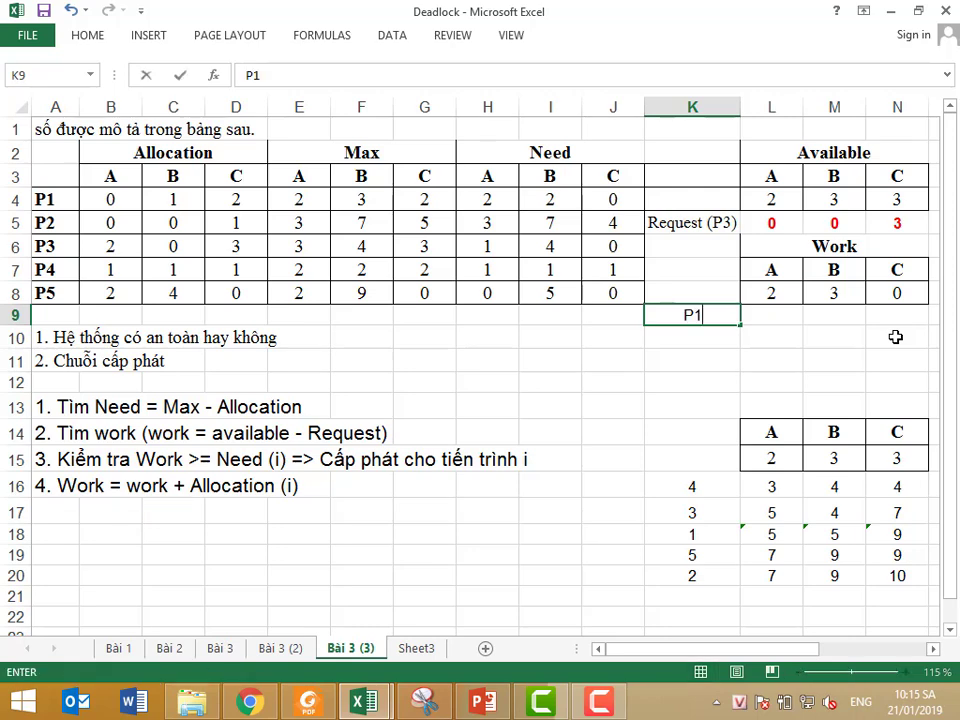
{"action": "key", "text": "Tab"}
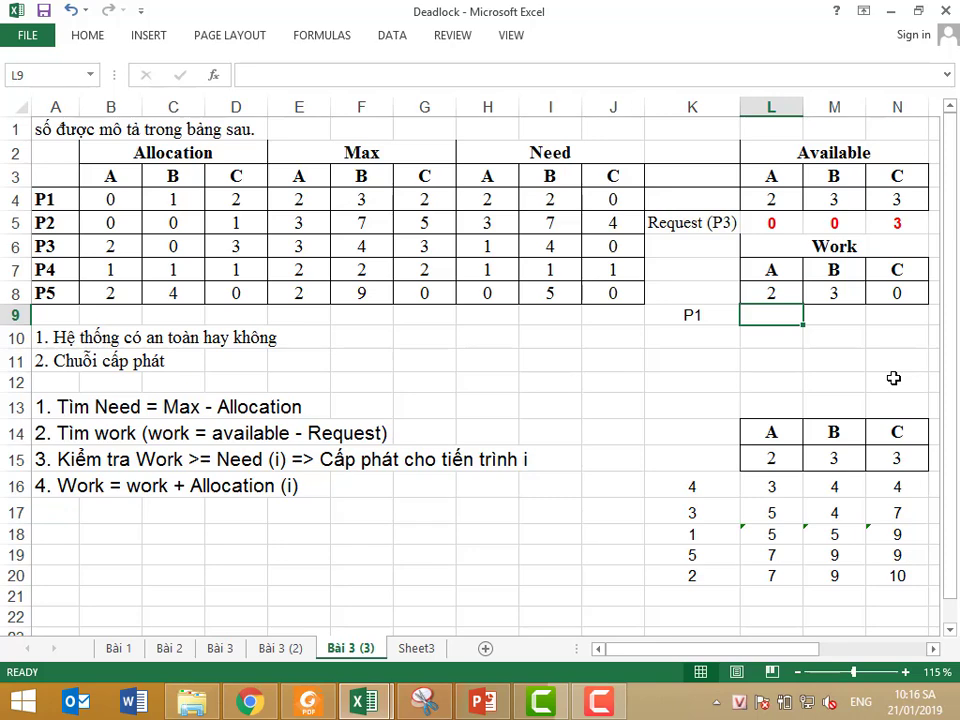
{"action": "type", "text": "="}
{"action": "left_click", "coordinate": [787, 298]}
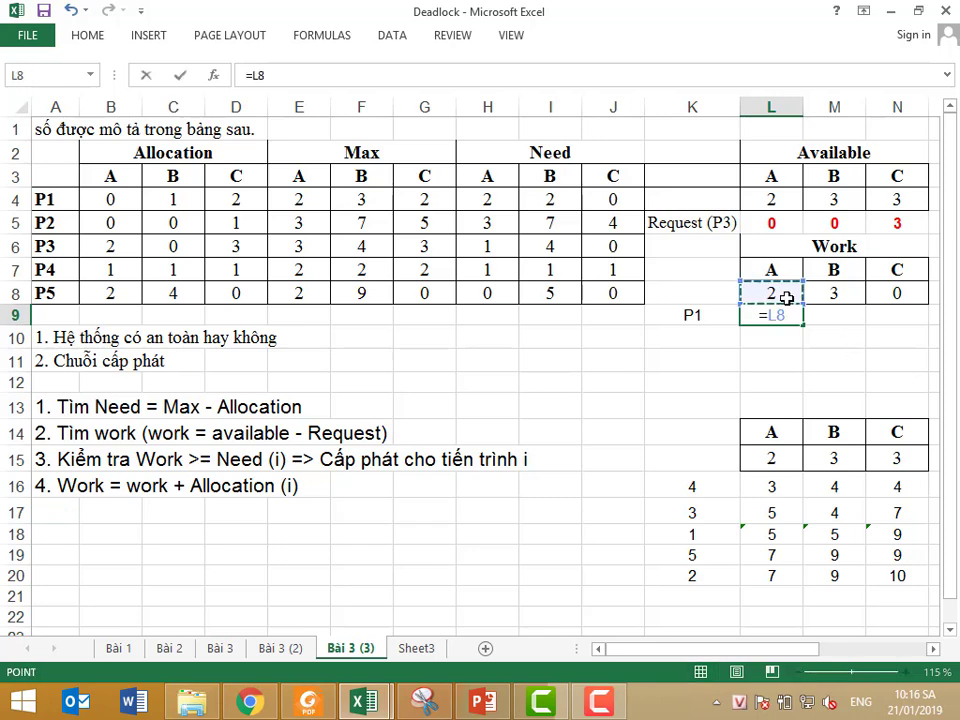
{"action": "type", "text": "+"}
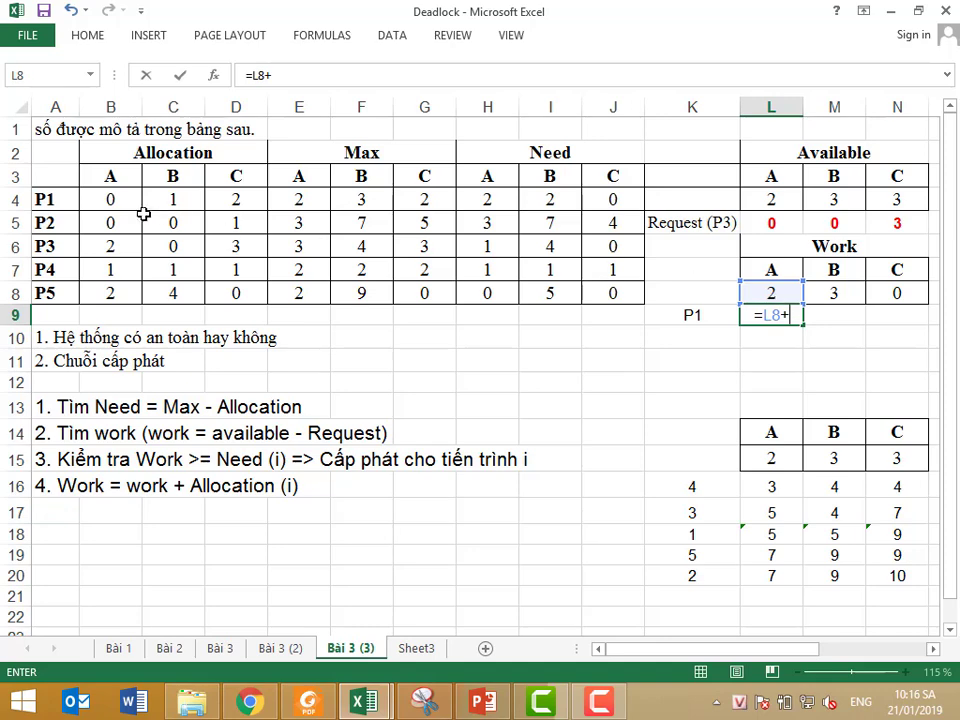
{"action": "left_click", "coordinate": [107, 200]}
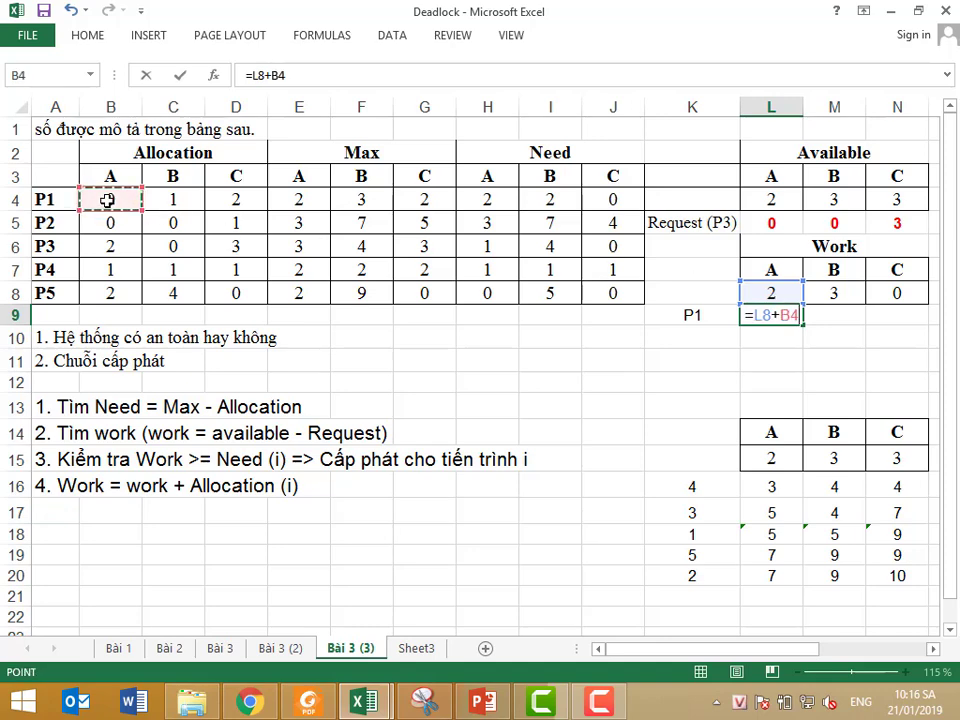
{"action": "key", "text": "Return"}
{"action": "left_click", "coordinate": [800, 318]}
{"action": "left_click_drag", "start_coordinate": [802, 325], "coordinate": [908, 322]}
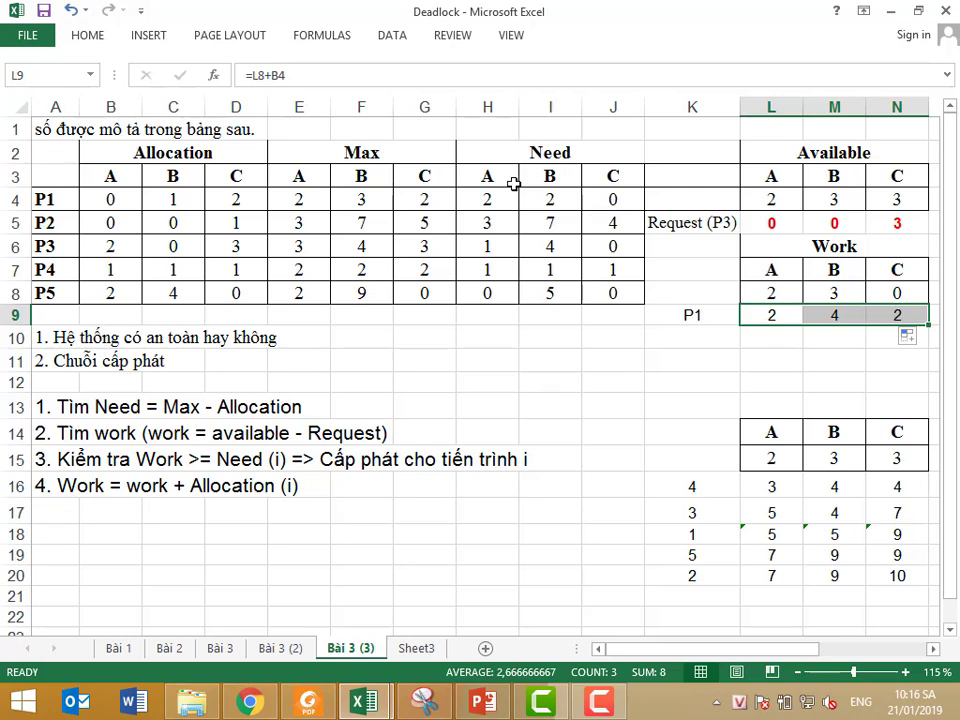
Highlight P1's Need values in H4:J4 with a yellow fill to mark the process as allocated
{"action": "left_click_drag", "start_coordinate": [495, 195], "coordinate": [613, 200]}
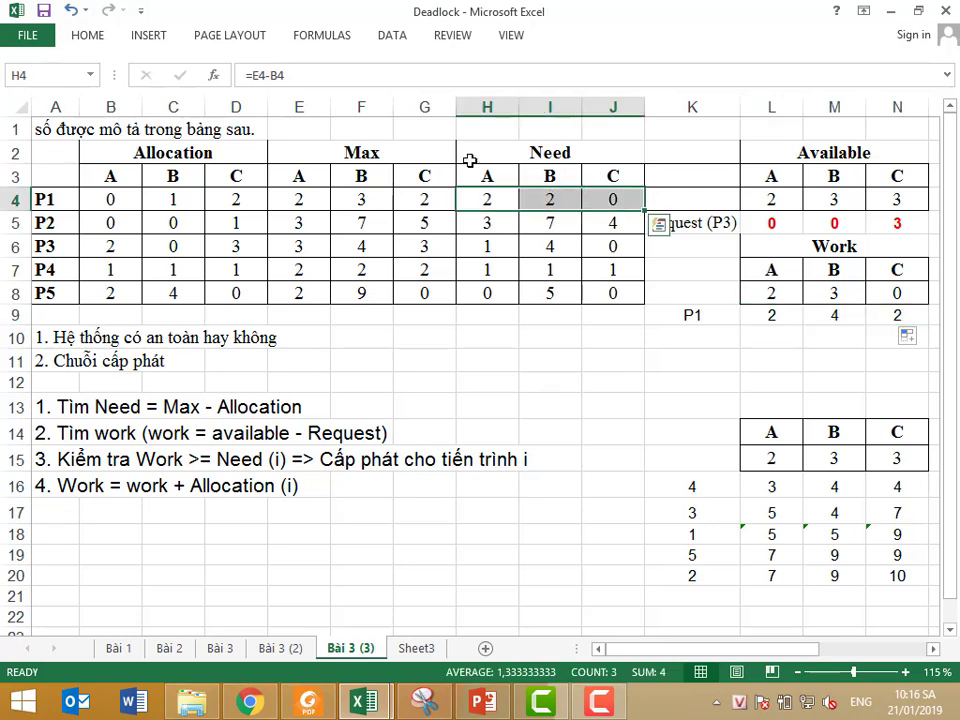
{"action": "left_click", "coordinate": [87, 38]}
{"action": "left_click", "coordinate": [229, 98]}
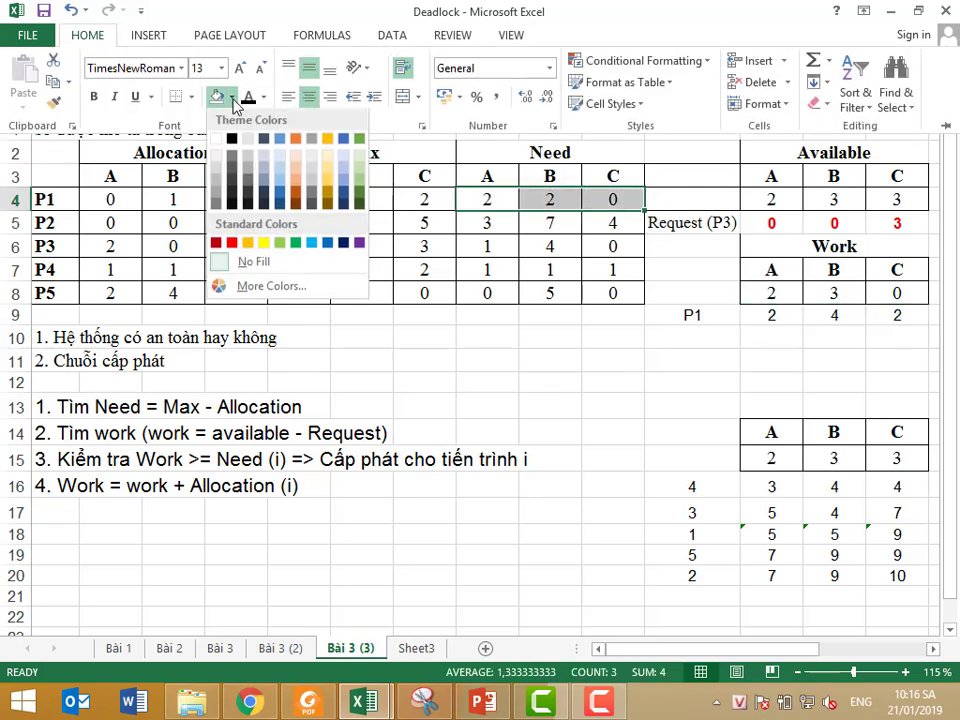
{"action": "left_click", "coordinate": [261, 242]}
{"action": "left_click", "coordinate": [776, 336]}
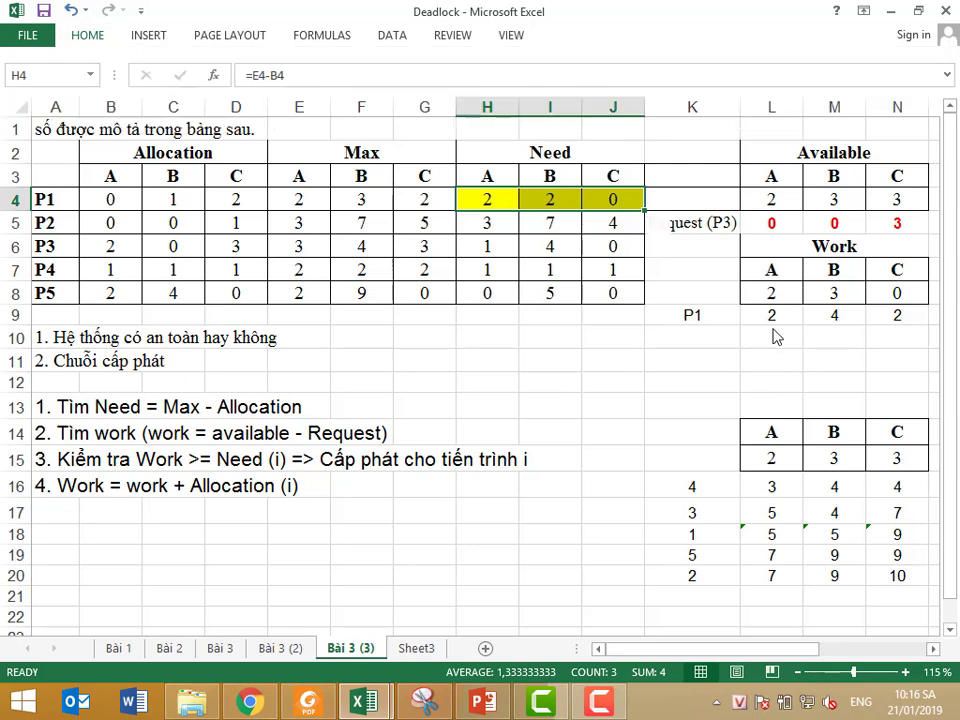
{"action": "left_click", "coordinate": [773, 316]}
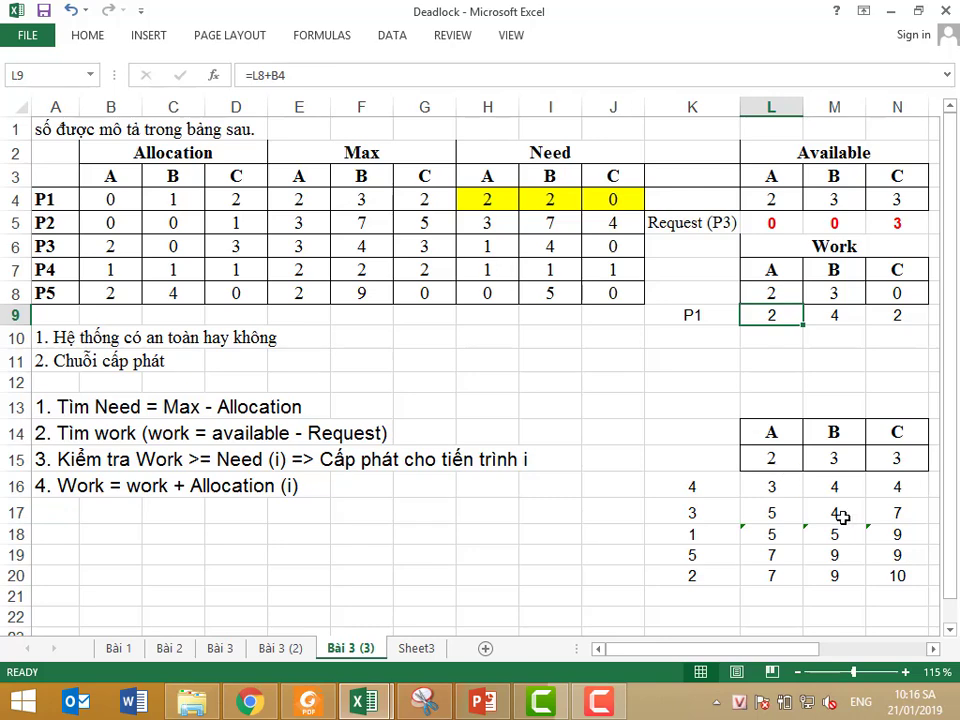
Clear the old results in K16:N20 and the starting values in L15:N15 of the second Work table
{"action": "left_click_drag", "start_coordinate": [692, 487], "coordinate": [877, 578]}
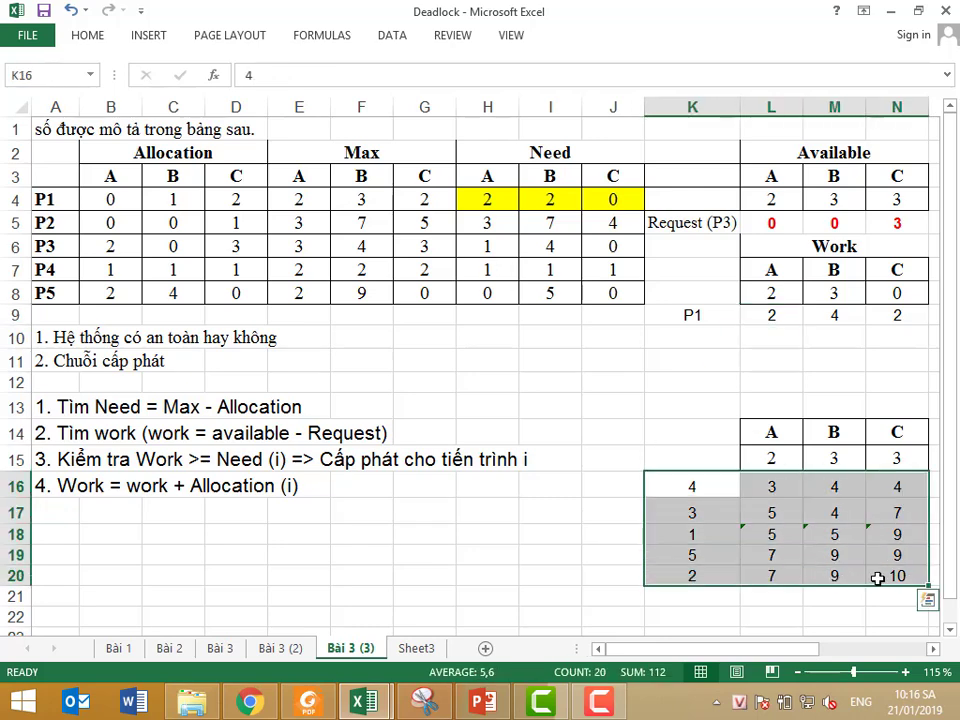
{"action": "key", "text": "Delete"}
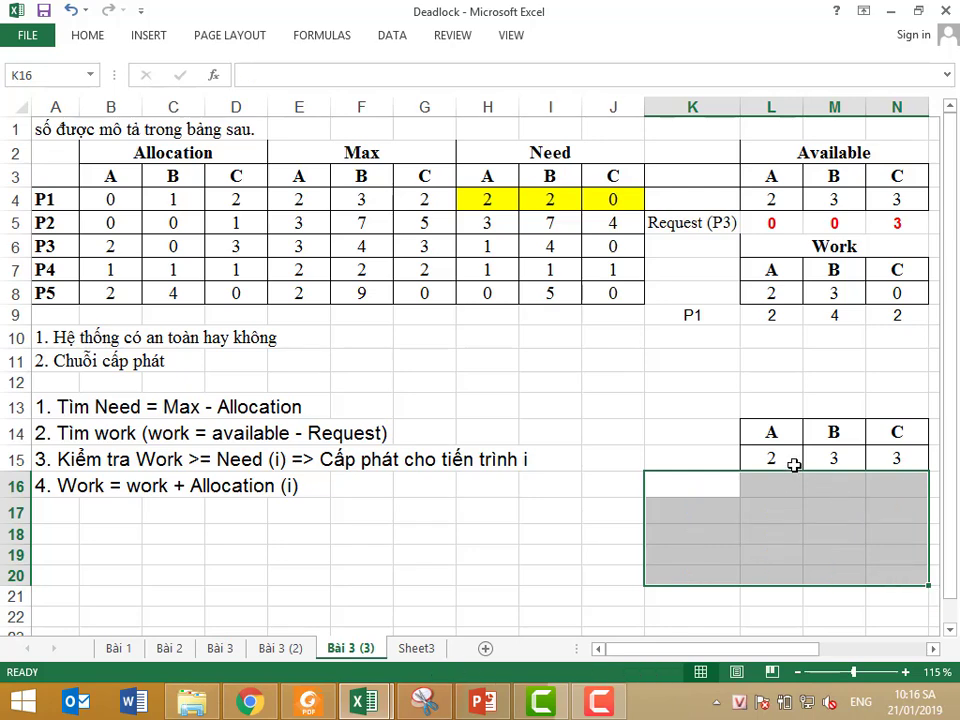
{"action": "left_click_drag", "start_coordinate": [765, 459], "coordinate": [877, 462]}
{"action": "key", "text": "Delete"}
Copy the starting Work row and P1's row from K8:N9 into the second table, starting at K15
{"action": "left_click_drag", "start_coordinate": [666, 296], "coordinate": [876, 315]}
{"action": "key", "text": "ctrl+c"}
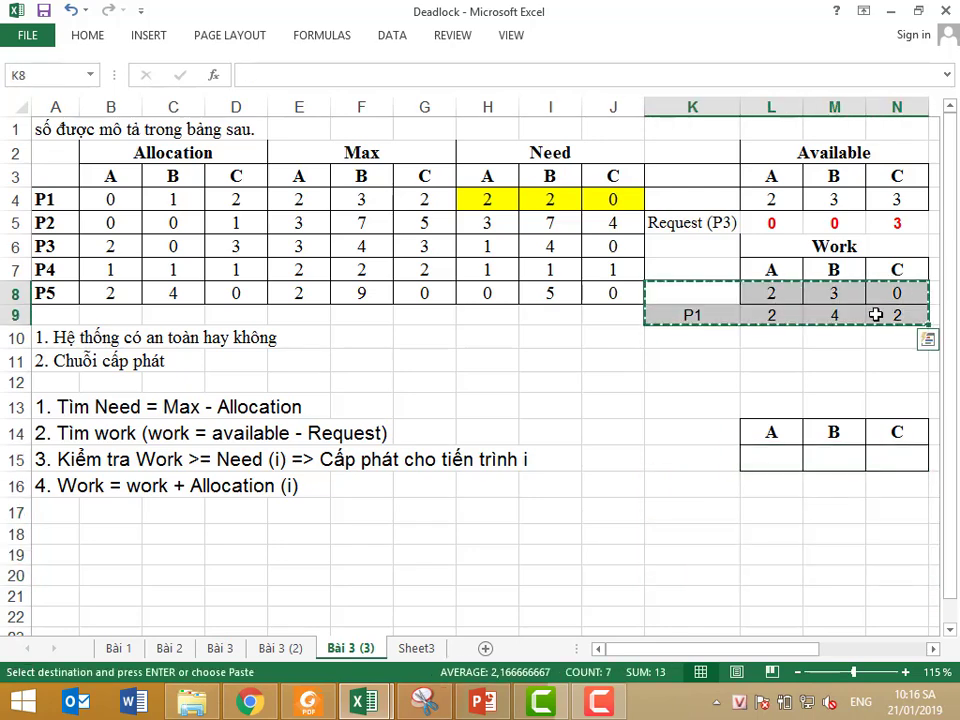
{"action": "right_click", "coordinate": [688, 468]}
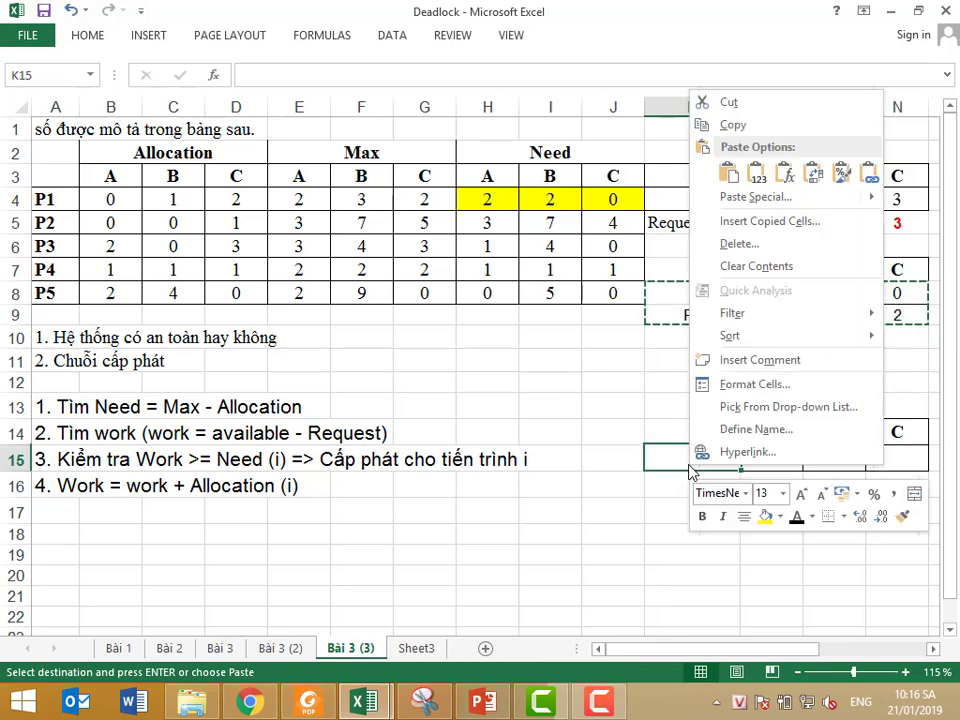
{"action": "left_click", "coordinate": [728, 175]}
{"action": "left_click", "coordinate": [780, 468]}
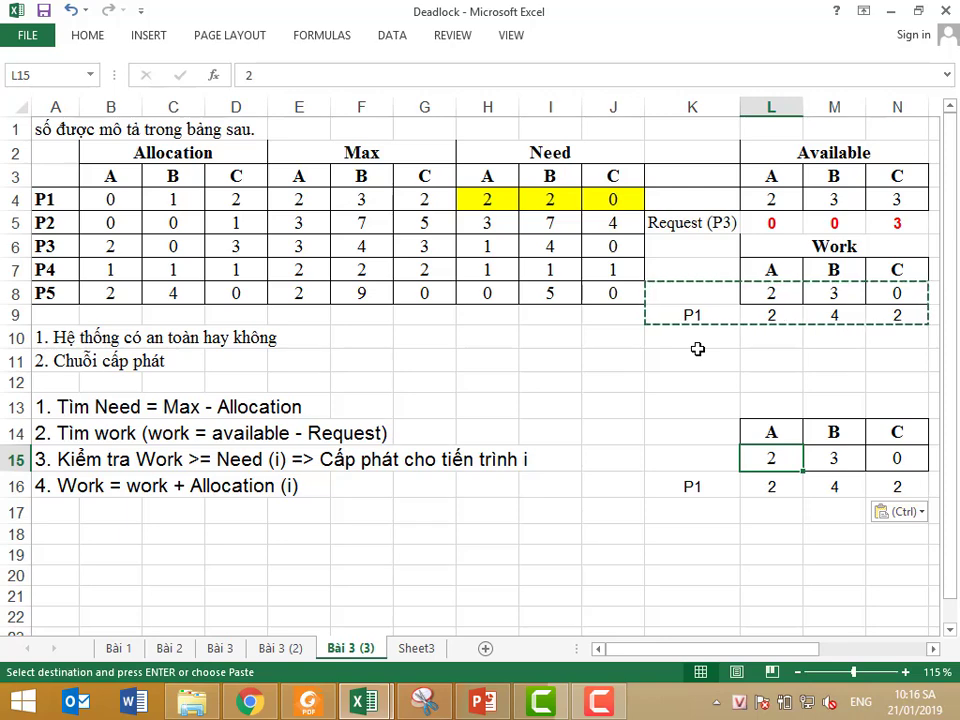
{"action": "key", "text": "Escape"}
Enter P3 in K10 and calculate its Work row with =L9+B6 in L10, filled across to N10
{"action": "left_click", "coordinate": [697, 348]}
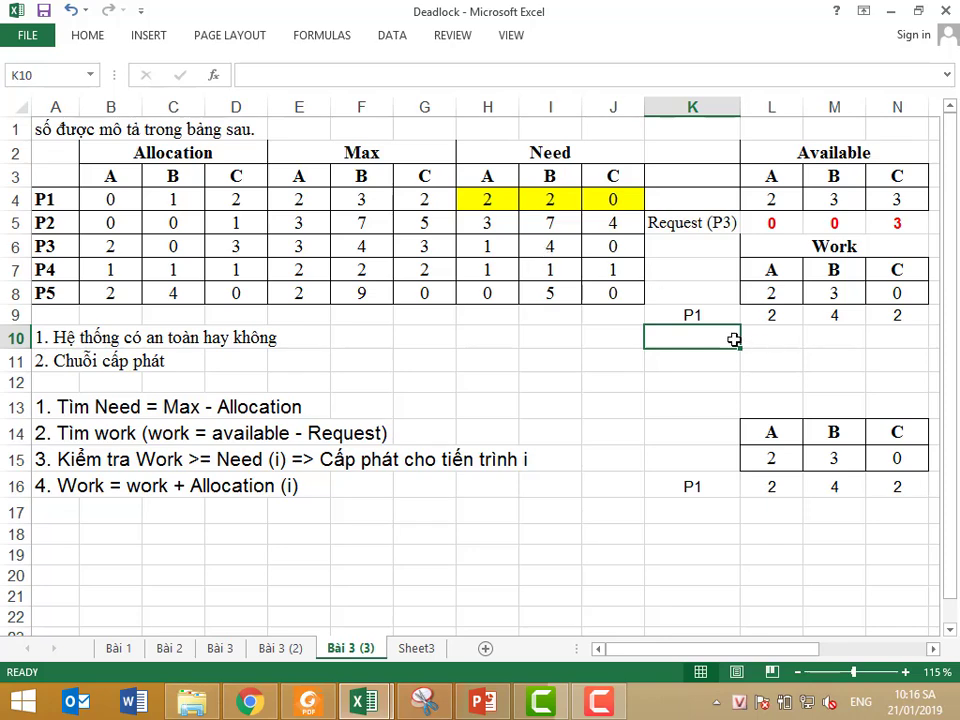
{"action": "type", "text": "P3"}
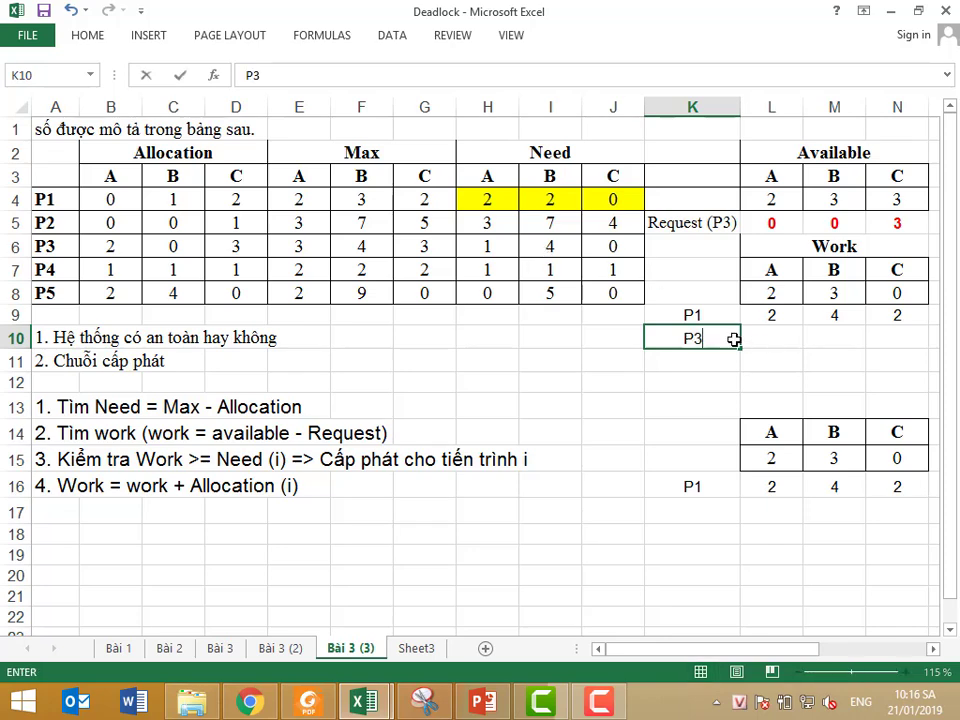
{"action": "left_click", "coordinate": [756, 339]}
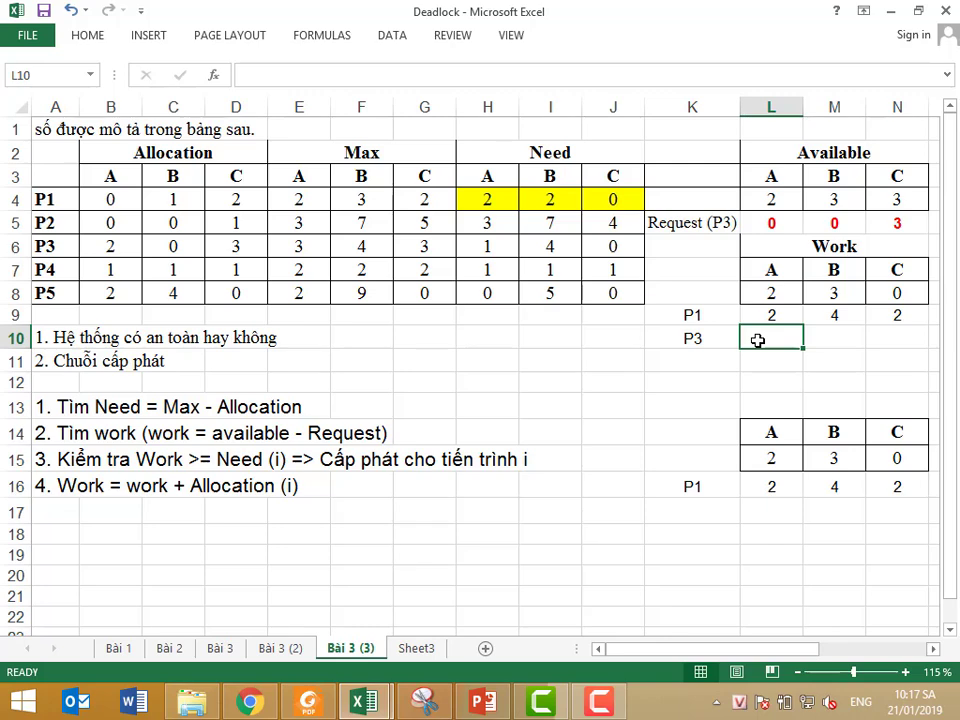
{"action": "type", "text": "="}
{"action": "left_click", "coordinate": [771, 313]}
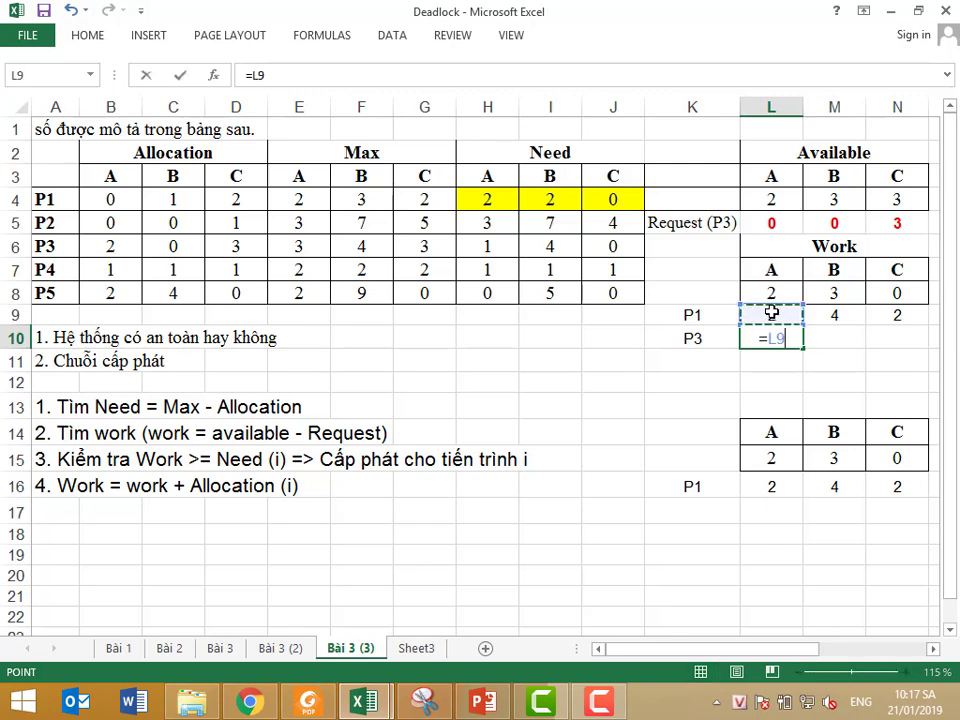
{"action": "type", "text": "+"}
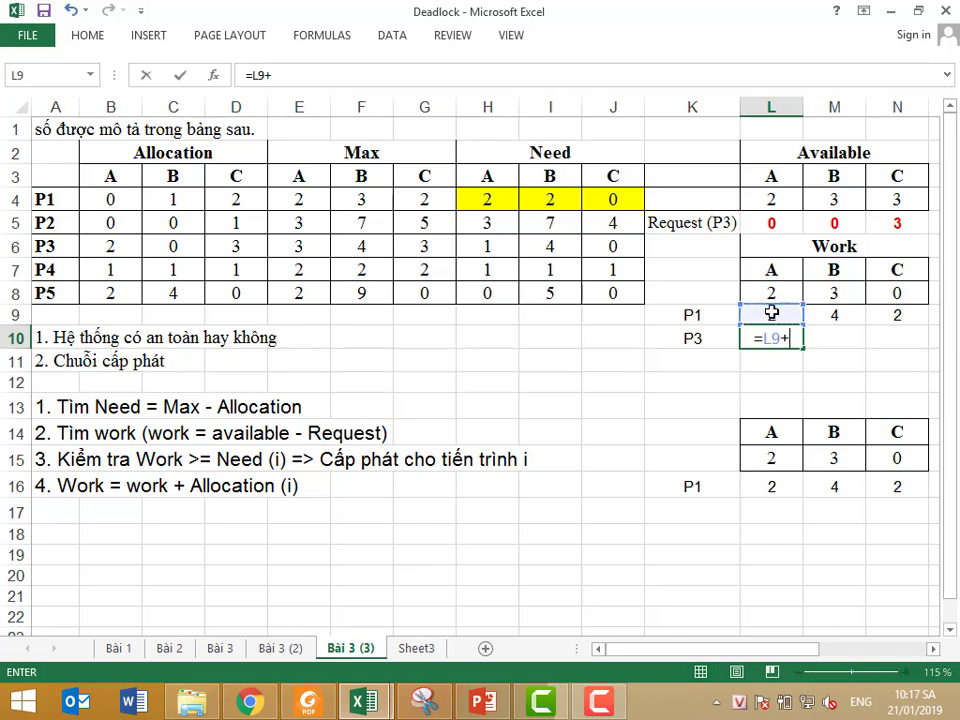
{"action": "left_click", "coordinate": [112, 246]}
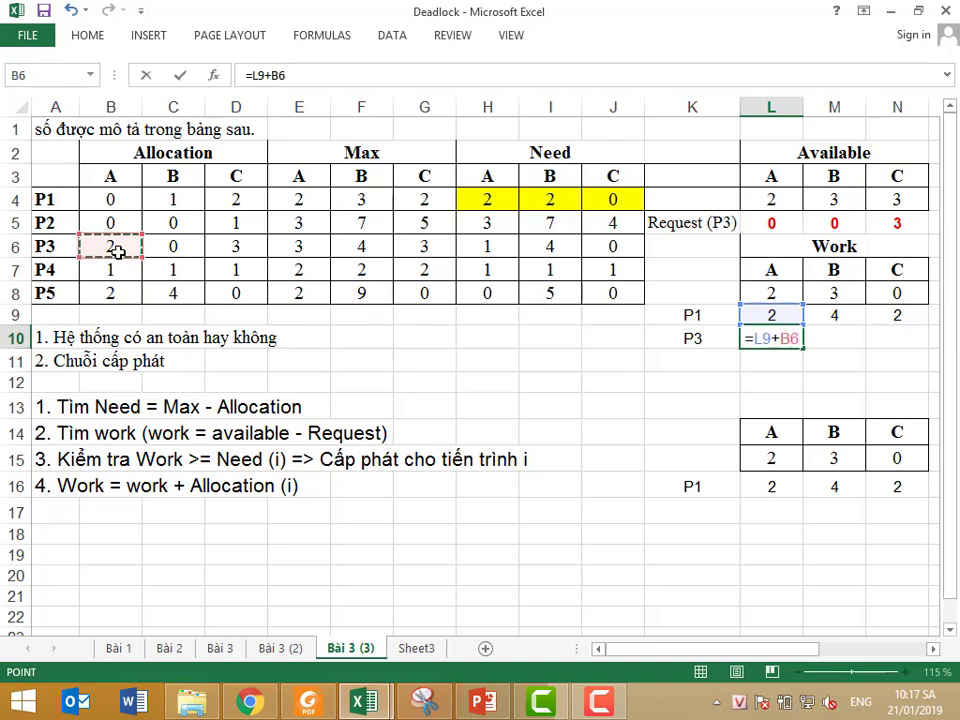
{"action": "key", "text": "ctrl+Return"}
{"action": "key", "text": "Return"}
{"action": "left_click", "coordinate": [768, 338]}
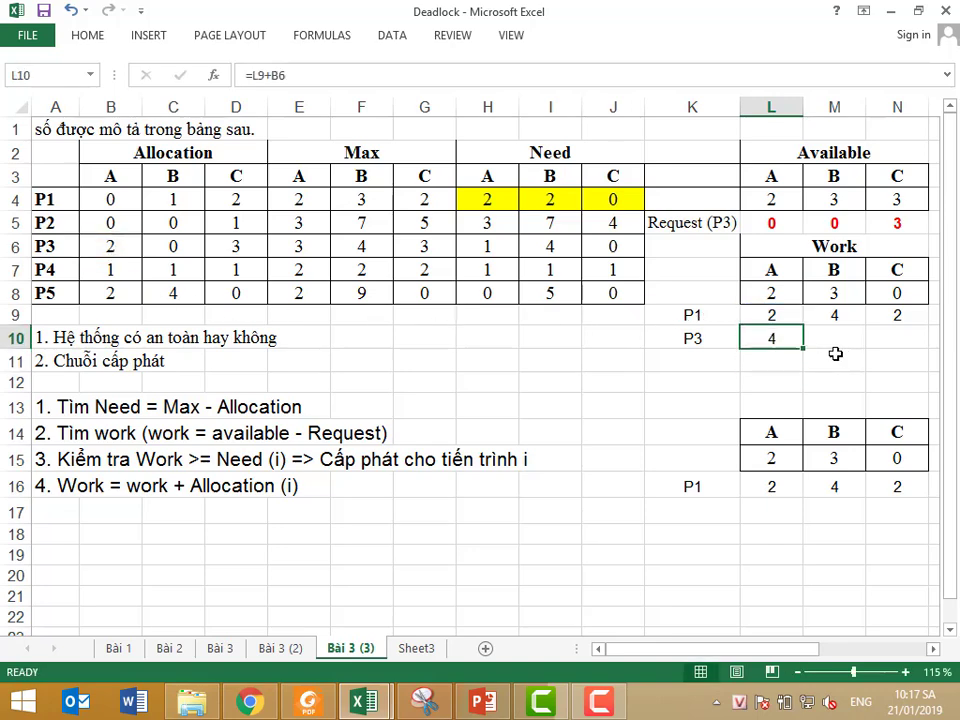
{"action": "left_click_drag", "start_coordinate": [801, 349], "coordinate": [922, 347]}
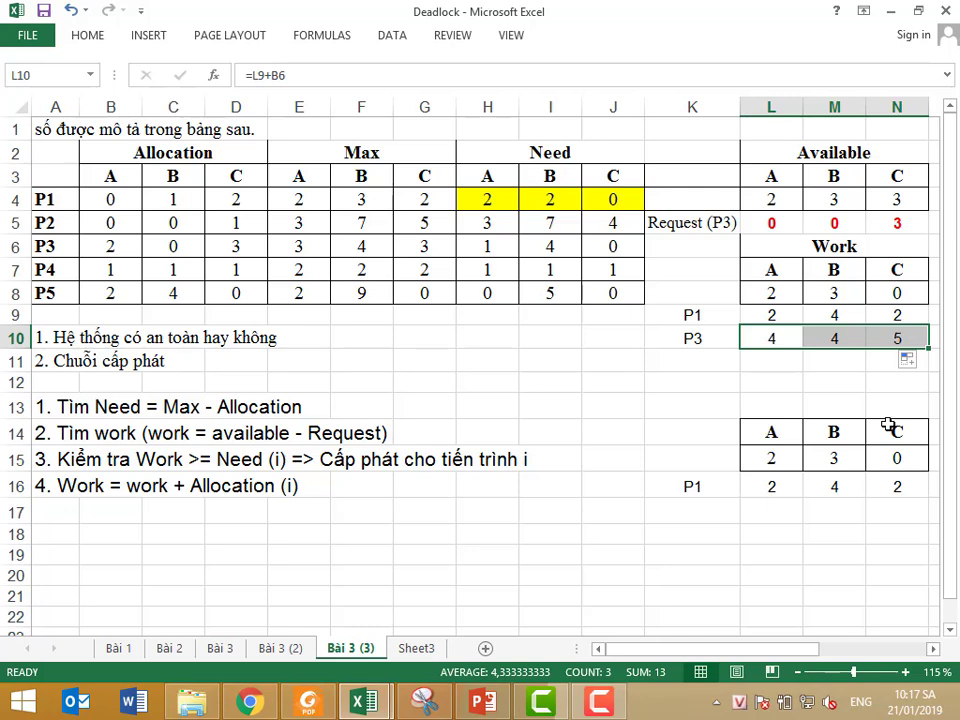
Enter P4 in K17 as the alternative second process and calculate its Work row with =L16+B7 in L17, filled across to N17
{"action": "left_click", "coordinate": [707, 513]}
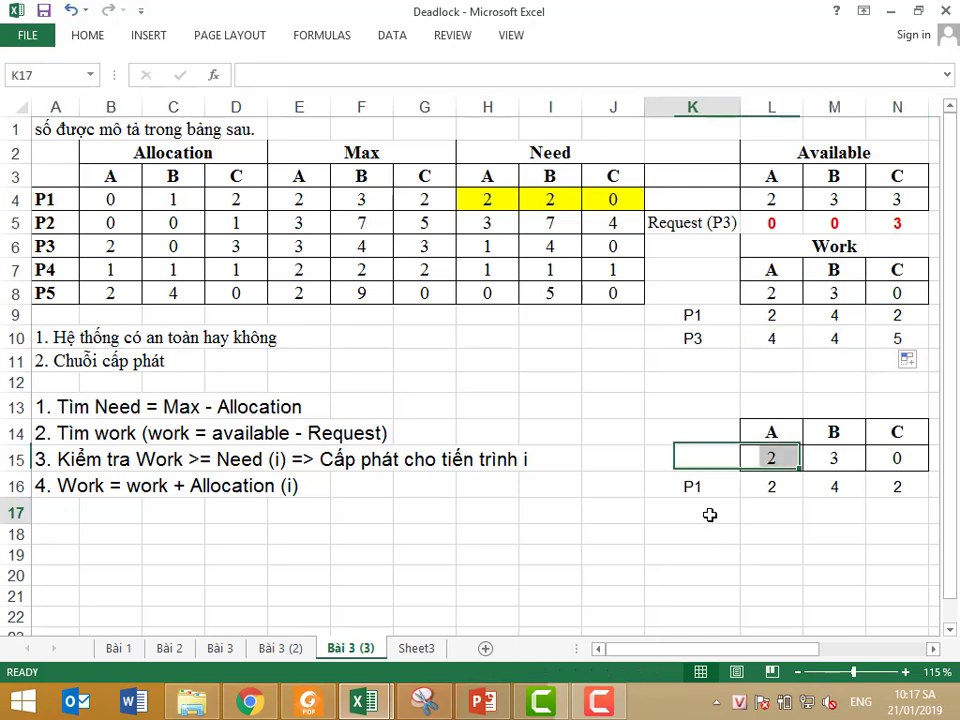
{"action": "type", "text": "P4"}
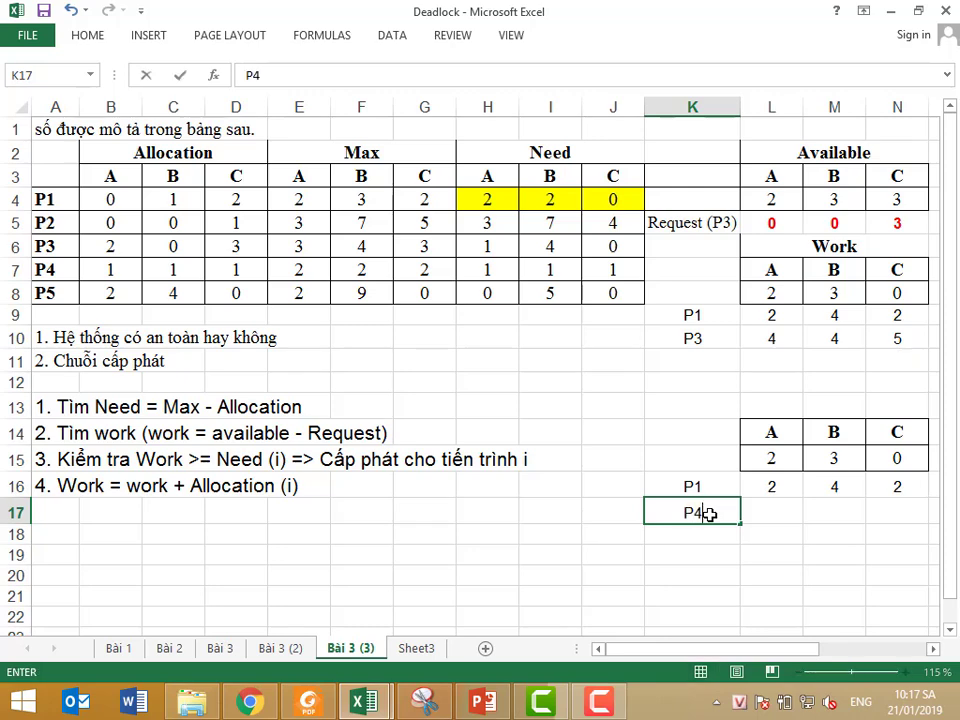
{"action": "key", "text": "Tab"}
{"action": "type", "text": "="}
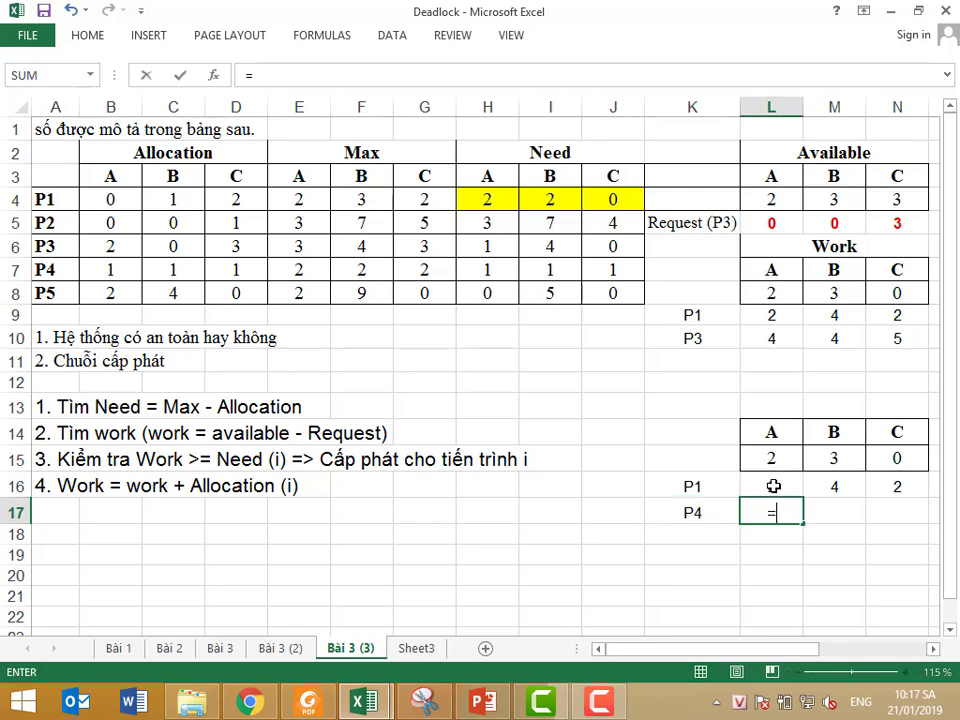
{"action": "left_click", "coordinate": [773, 488]}
{"action": "type", "text": "+"}
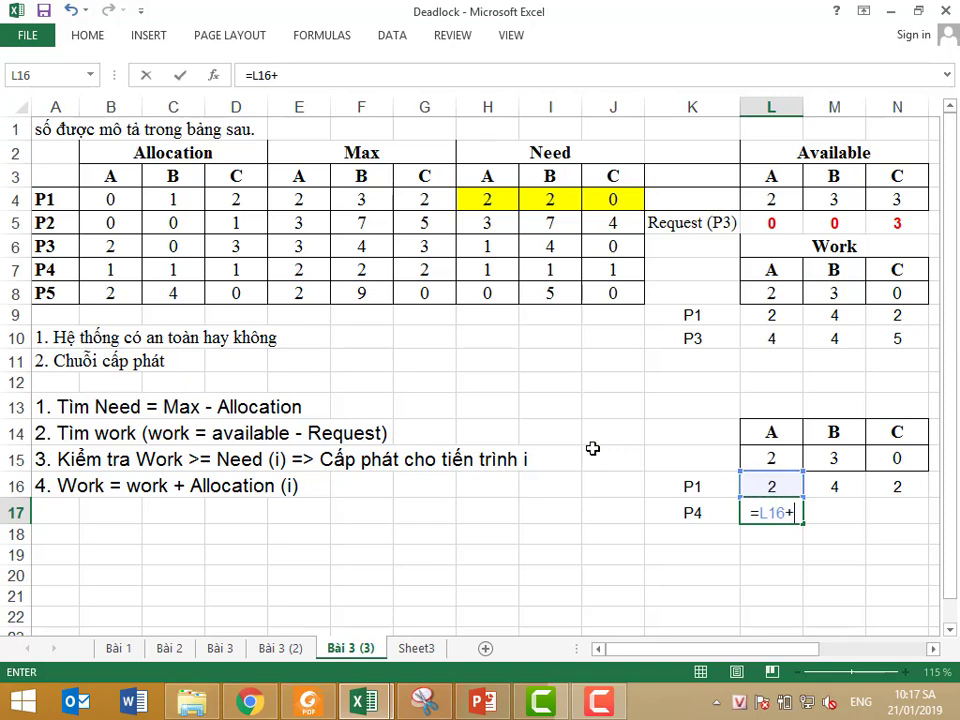
{"action": "left_click", "coordinate": [107, 270]}
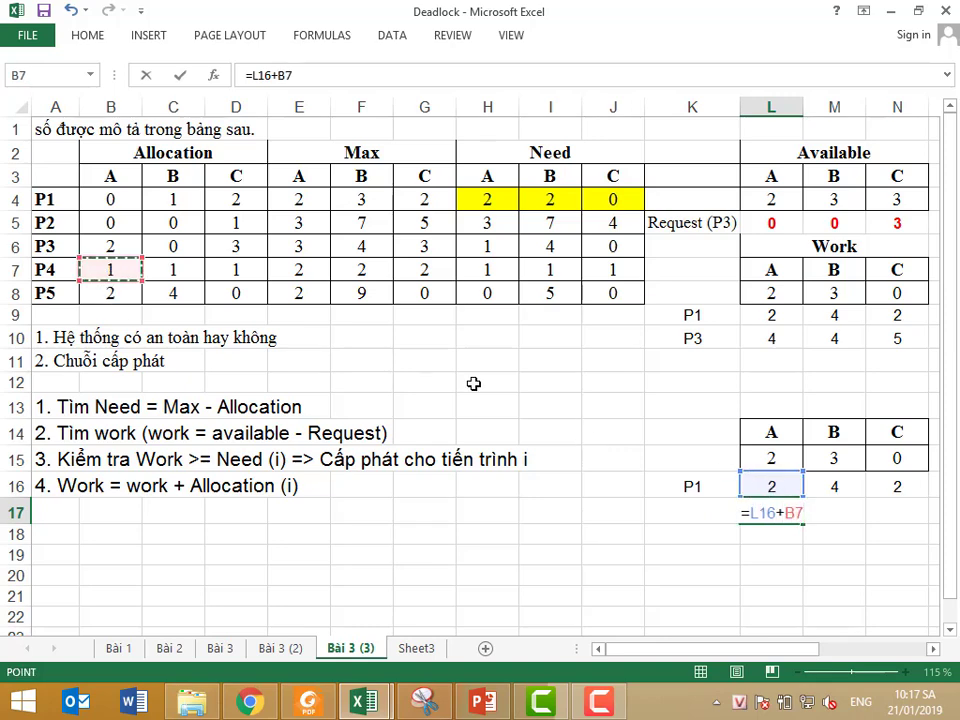
{"action": "key", "text": "Return"}
{"action": "left_click", "coordinate": [785, 513]}
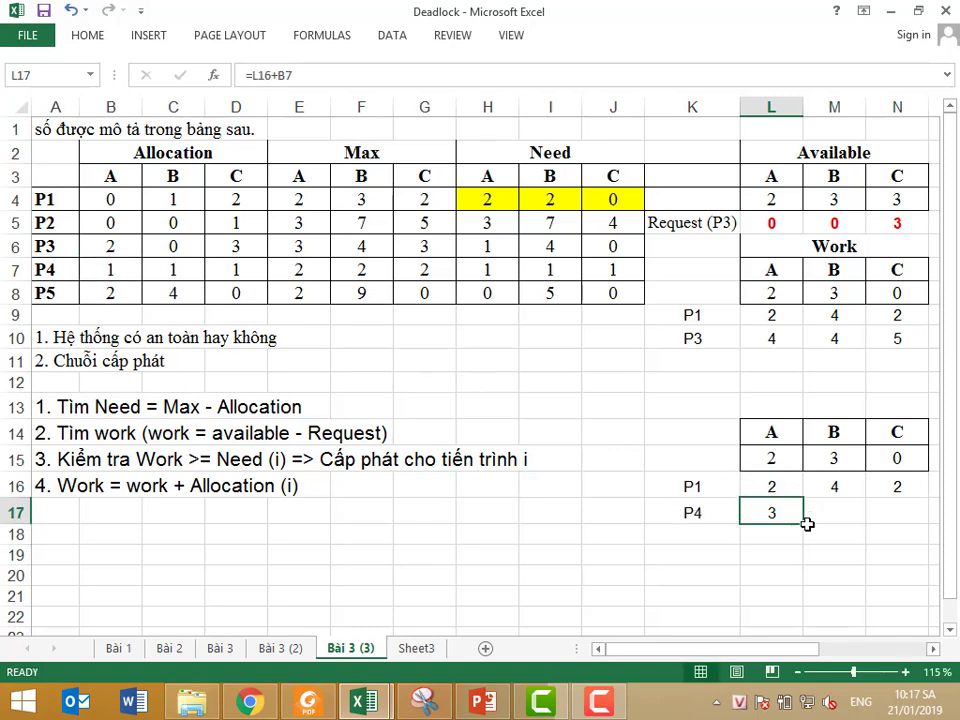
{"action": "left_click", "coordinate": [808, 530]}
{"action": "left_click", "coordinate": [776, 514]}
{"action": "left_click_drag", "start_coordinate": [803, 523], "coordinate": [904, 523]}
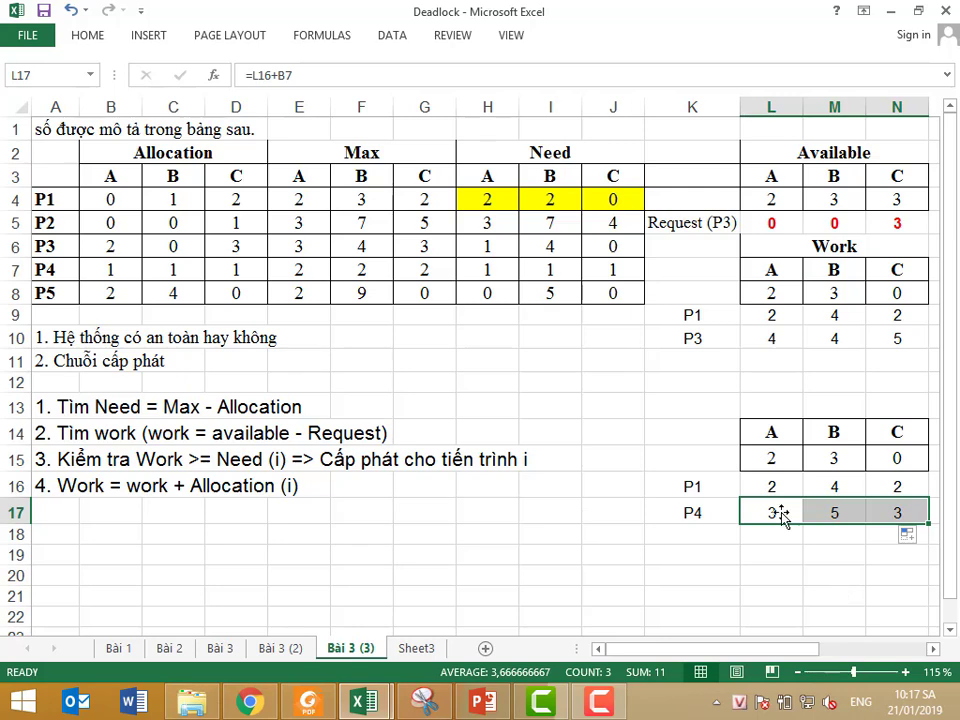
Highlight P3's Need values in H6:J6 with a yellow fill to mark the process as allocated
{"action": "left_click", "coordinate": [729, 341]}
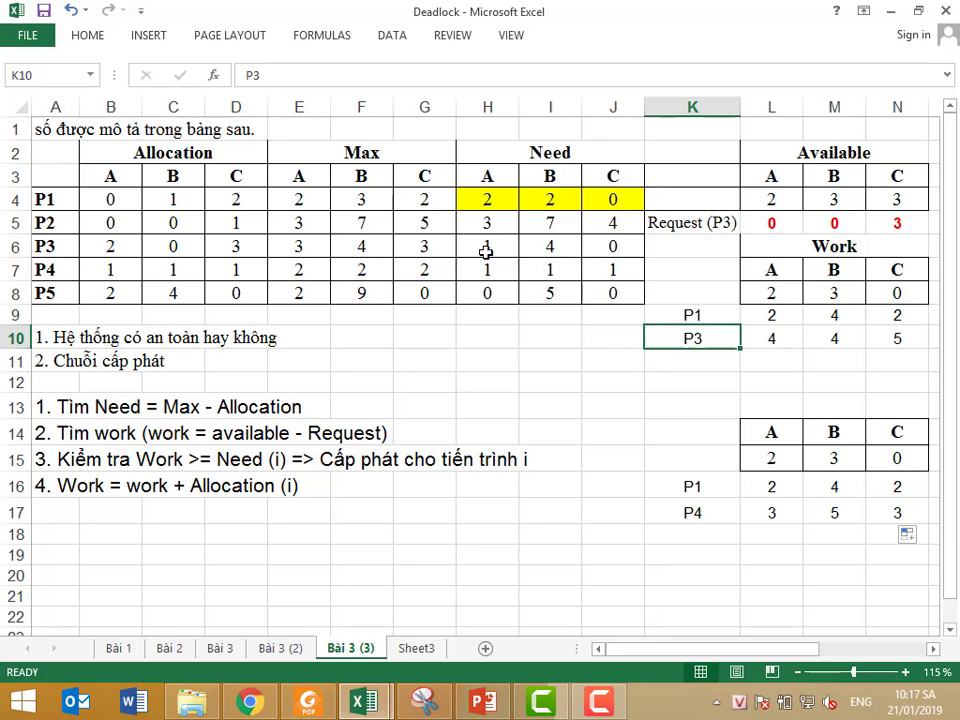
{"action": "left_click_drag", "start_coordinate": [486, 251], "coordinate": [603, 250]}
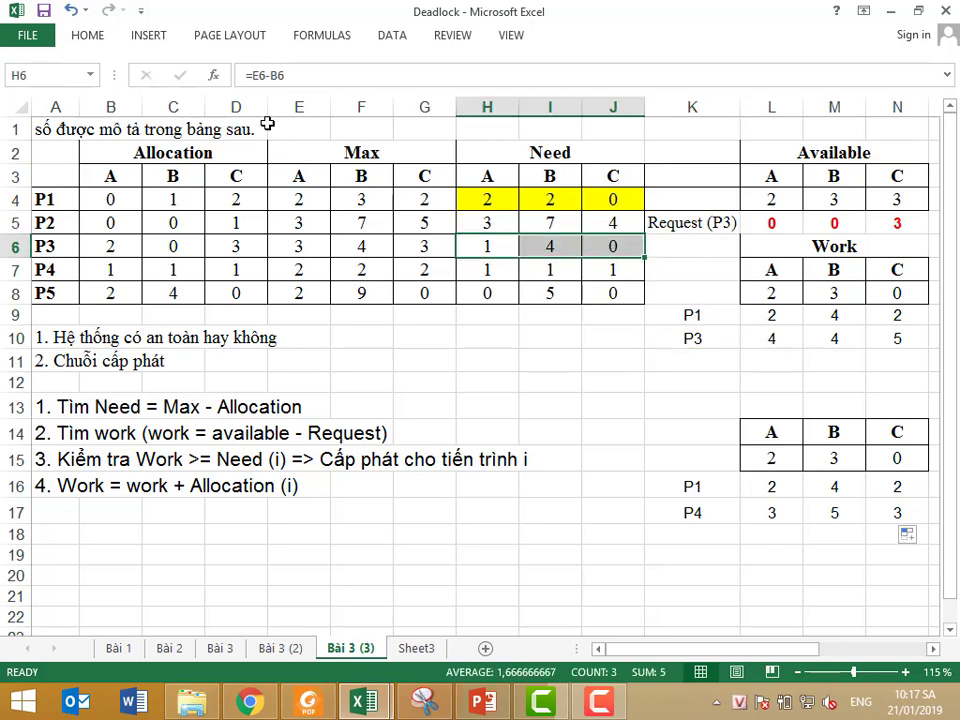
{"action": "left_click", "coordinate": [87, 36]}
{"action": "left_click", "coordinate": [215, 97]}
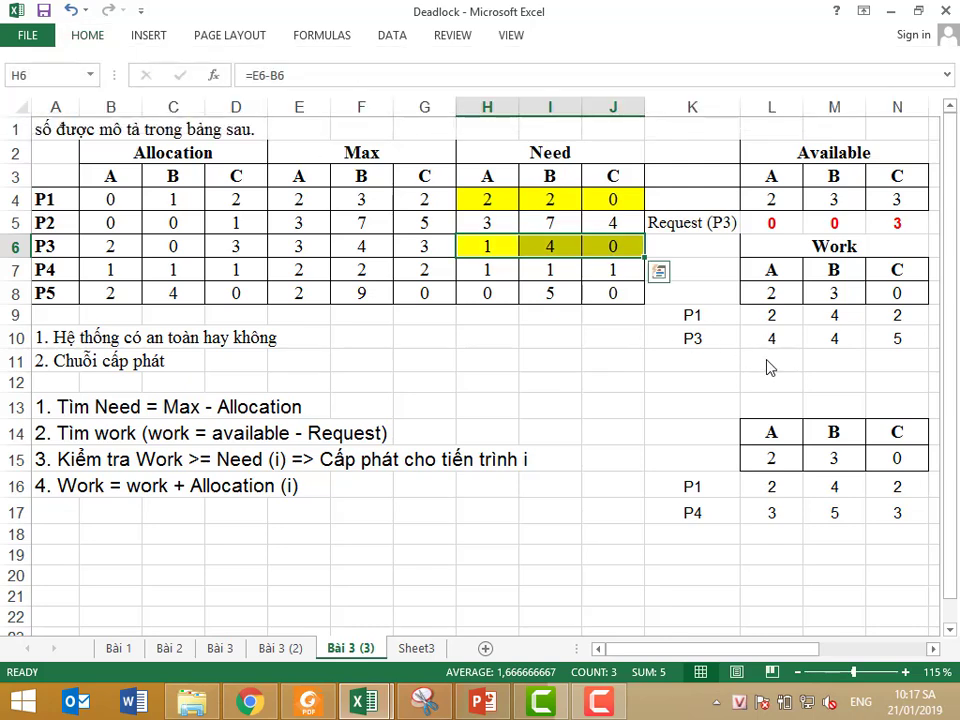
{"action": "left_click", "coordinate": [767, 361]}
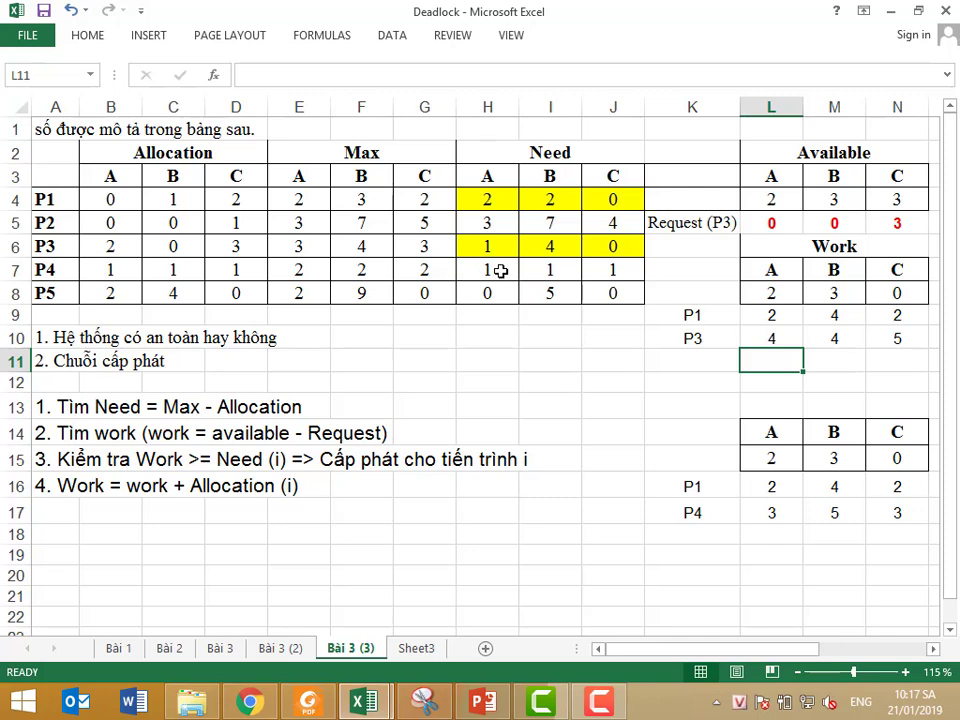
Enter P4 in K11 and calculate its Work row with =L10+B7 in L11, filled across to N11
{"action": "left_click", "coordinate": [709, 356]}
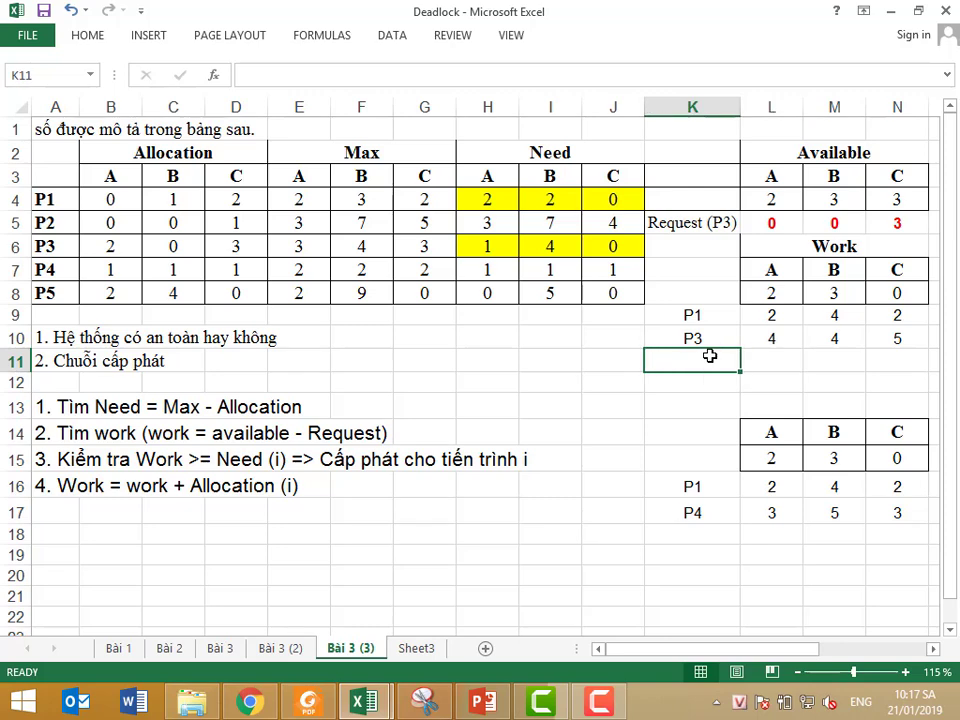
{"action": "type", "text": "P4"}
{"action": "left_click", "coordinate": [784, 364]}
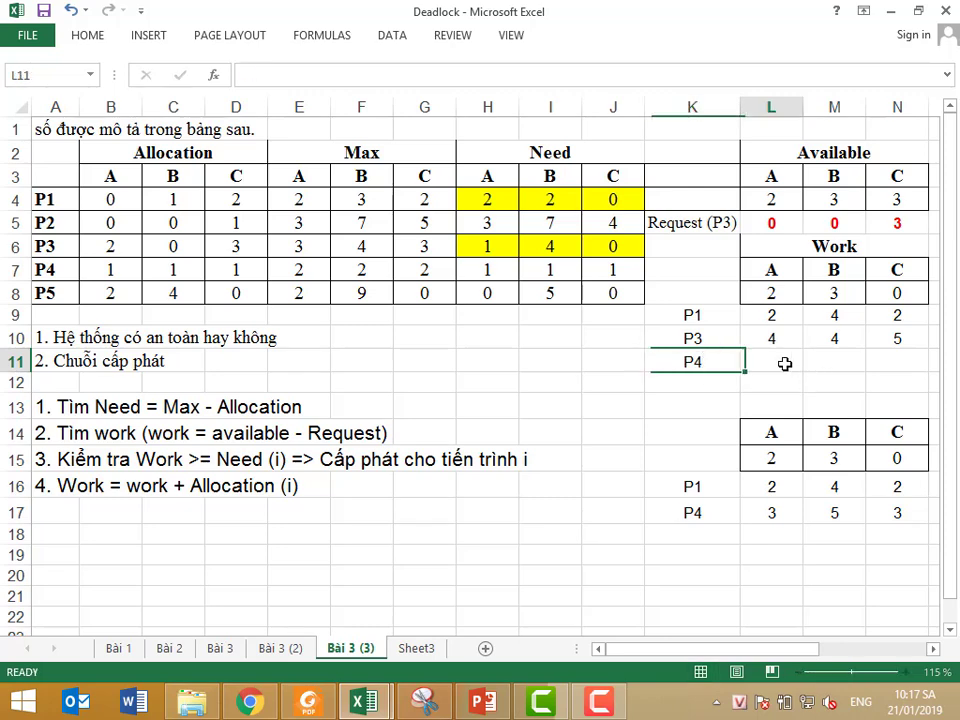
{"action": "type", "text": "="}
{"action": "left_click", "coordinate": [784, 339]}
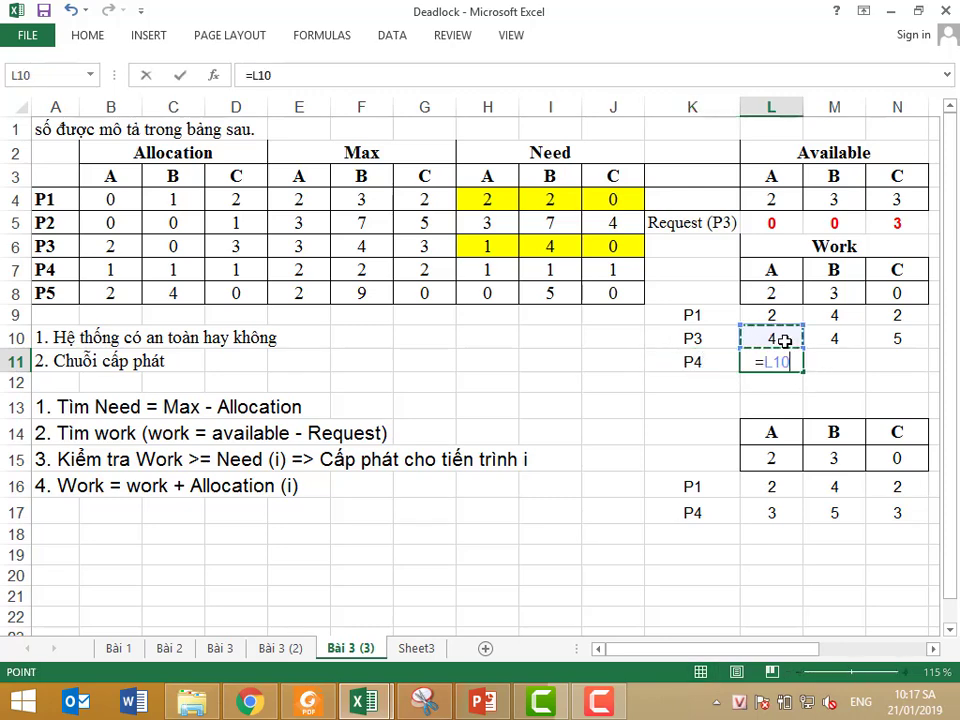
{"action": "type", "text": "+"}
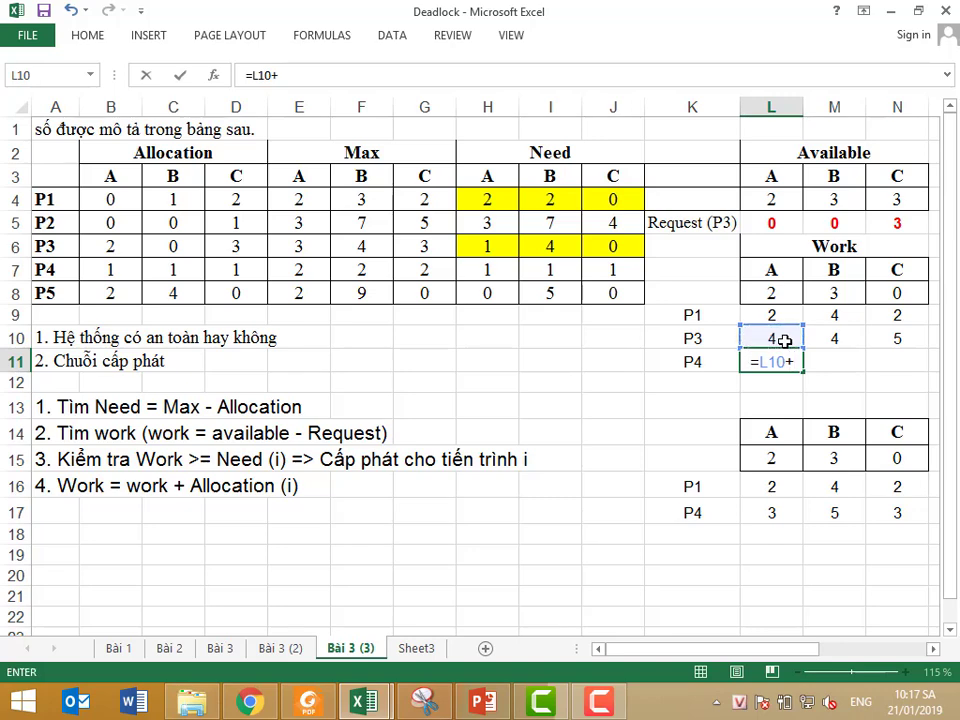
{"action": "left_click", "coordinate": [111, 266]}
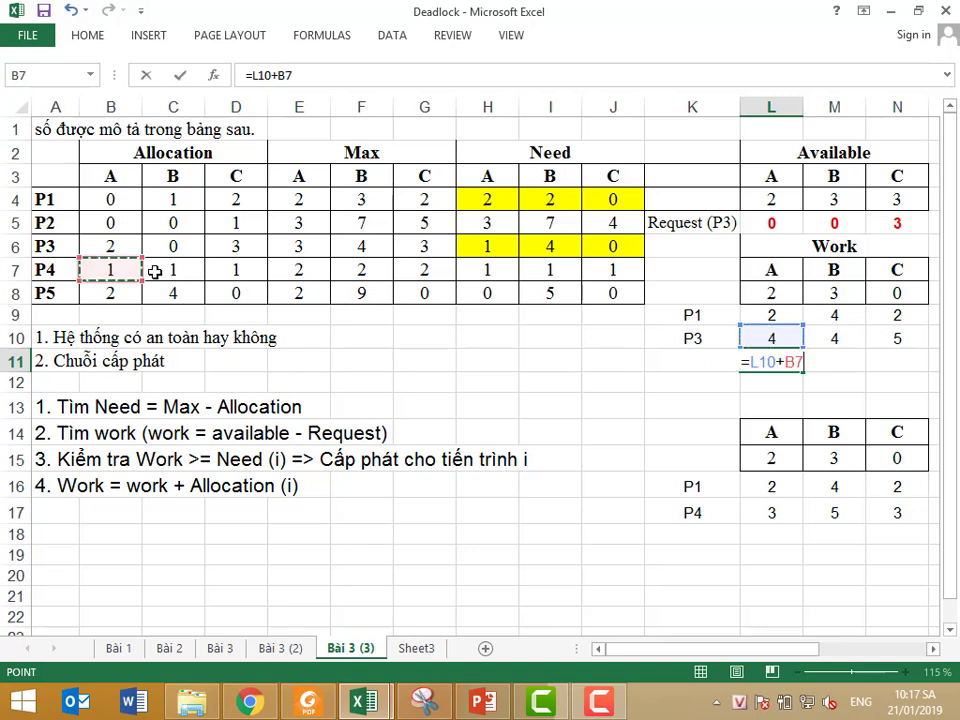
{"action": "key", "text": "Return"}
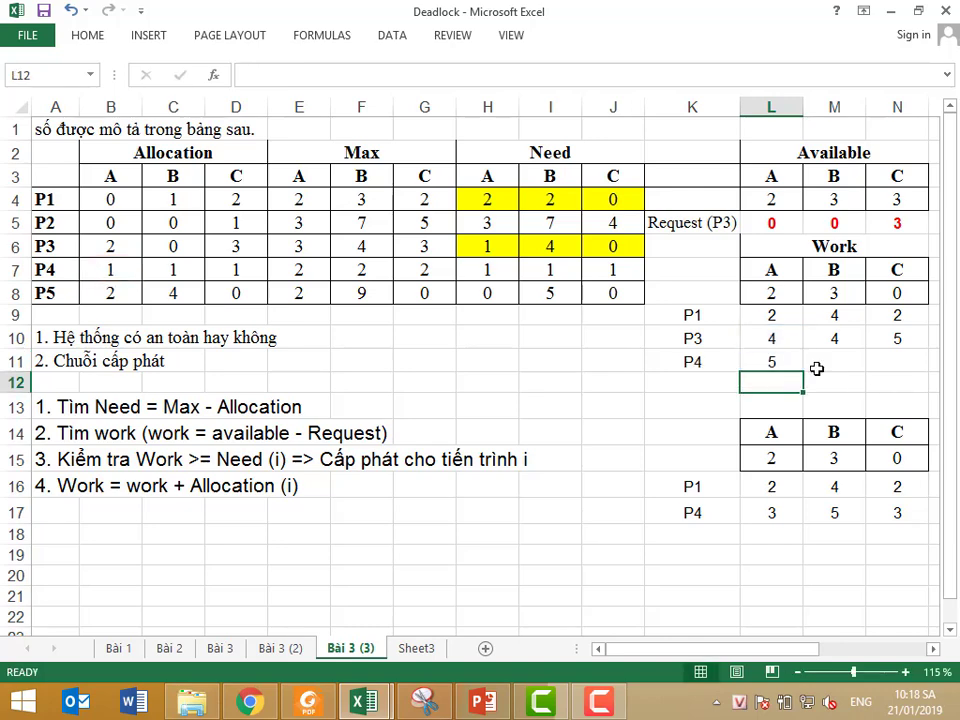
{"action": "left_click", "coordinate": [790, 367]}
{"action": "left_click_drag", "start_coordinate": [803, 372], "coordinate": [926, 370]}
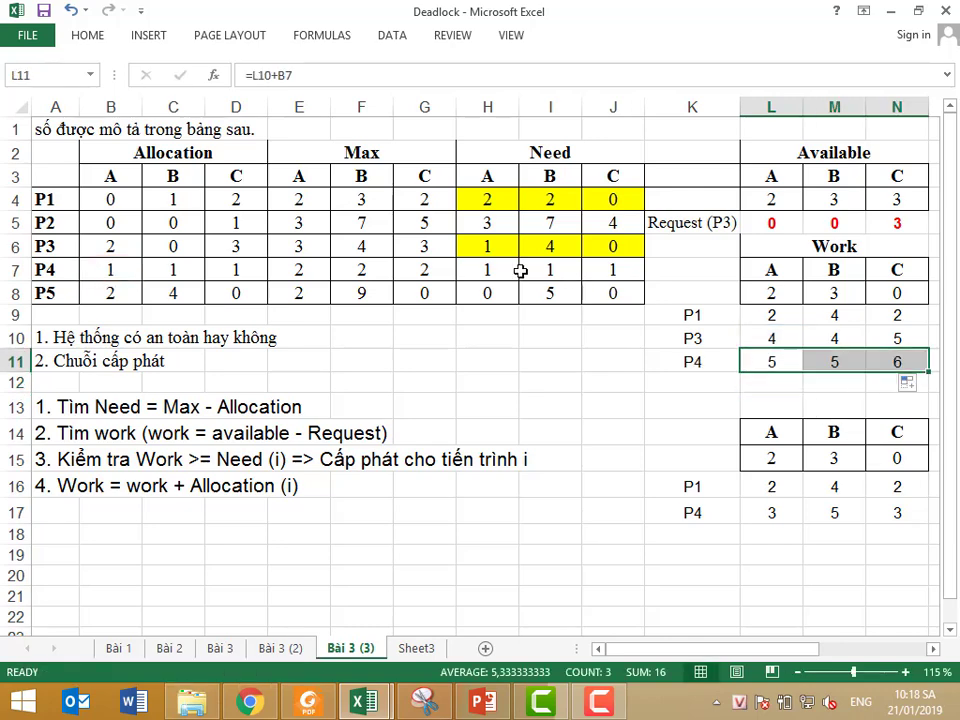
Highlight P4's Need values in H7:J7 with a yellow fill to mark the process as allocated
{"action": "left_click_drag", "start_coordinate": [500, 268], "coordinate": [600, 268]}
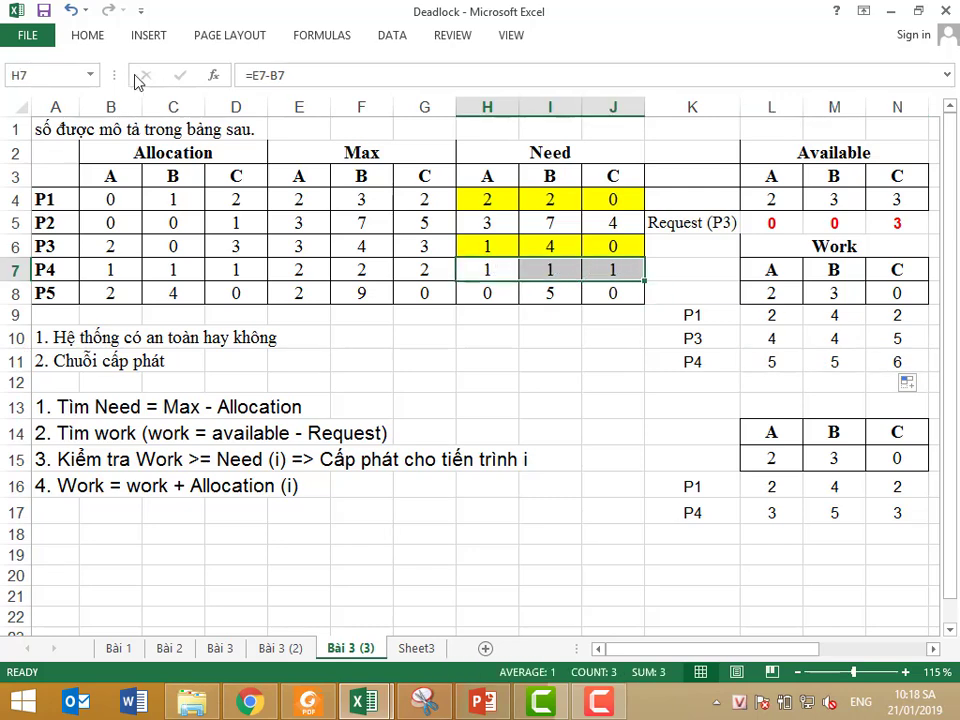
{"action": "left_click", "coordinate": [86, 36]}
{"action": "left_click", "coordinate": [216, 97]}
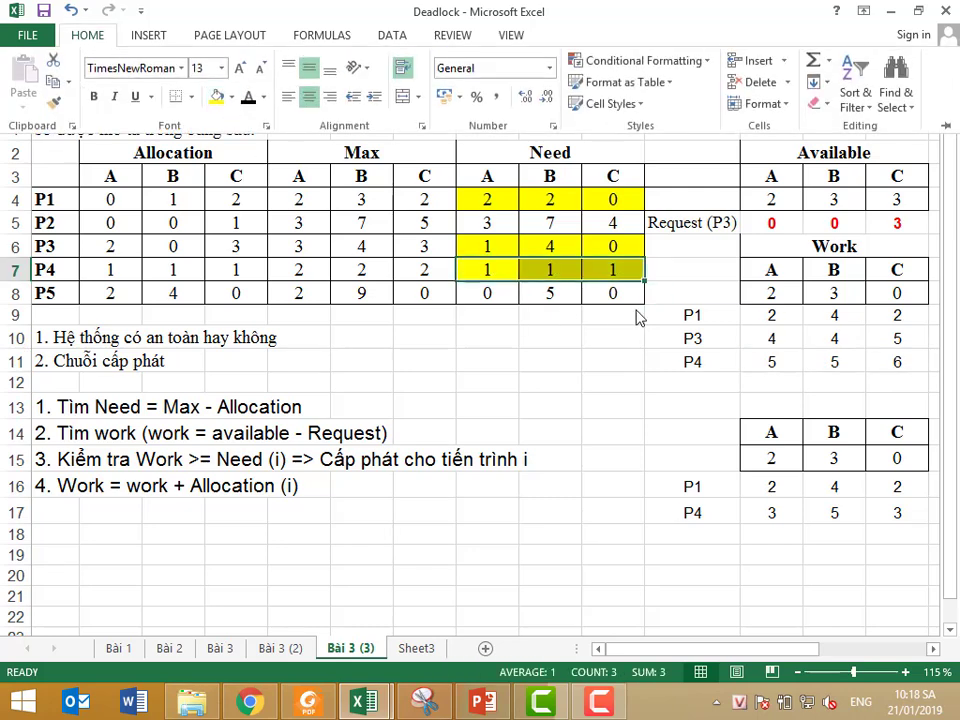
Enter P5 in K12 and calculate its Work row with =L11+B8 in L12, filled across to N12
{"action": "left_click", "coordinate": [777, 382]}
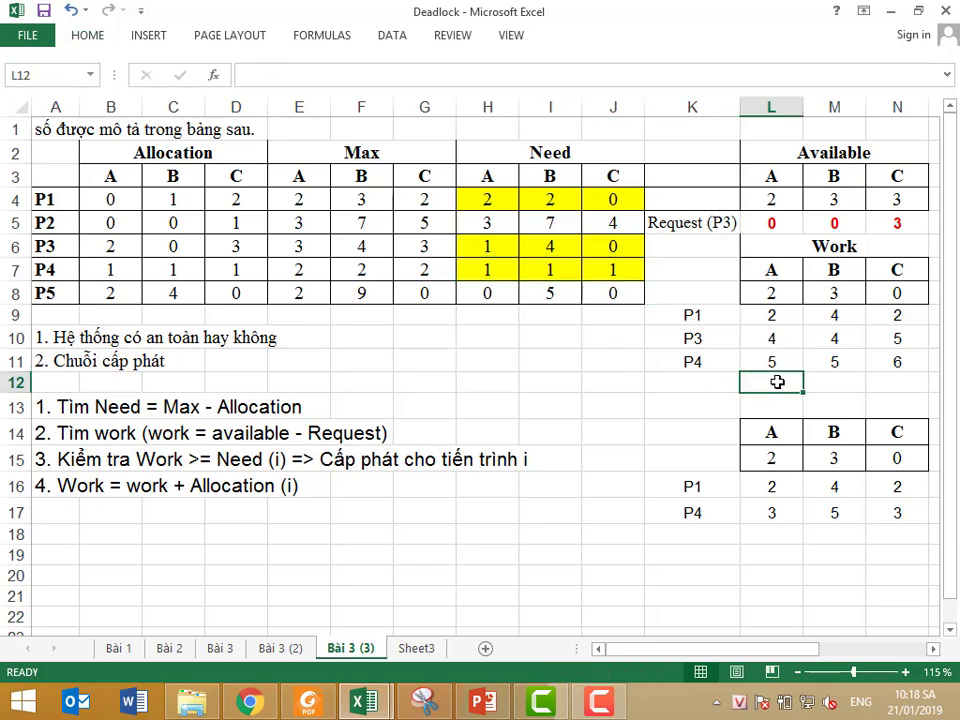
{"action": "left_click", "coordinate": [720, 382]}
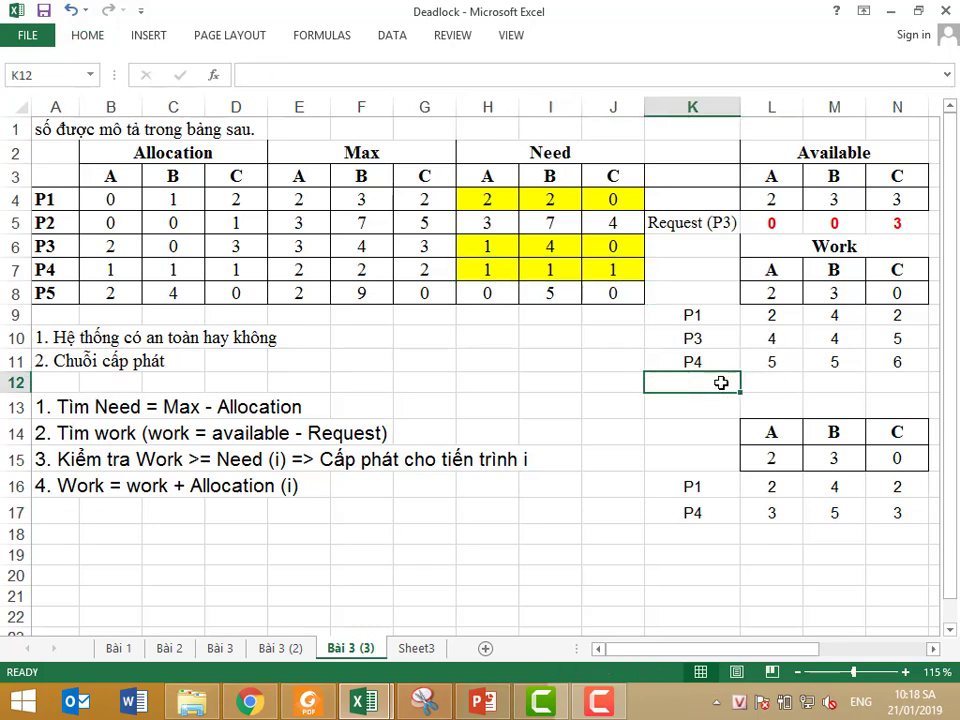
{"action": "type", "text": "P5"}
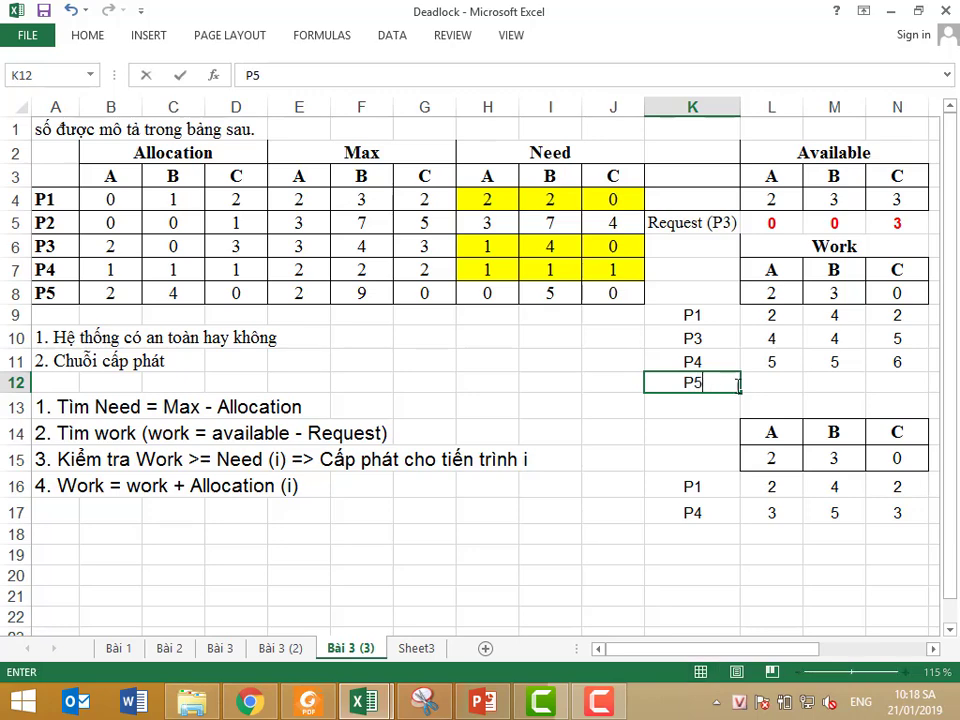
{"action": "key", "text": "Tab"}
{"action": "type", "text": "="}
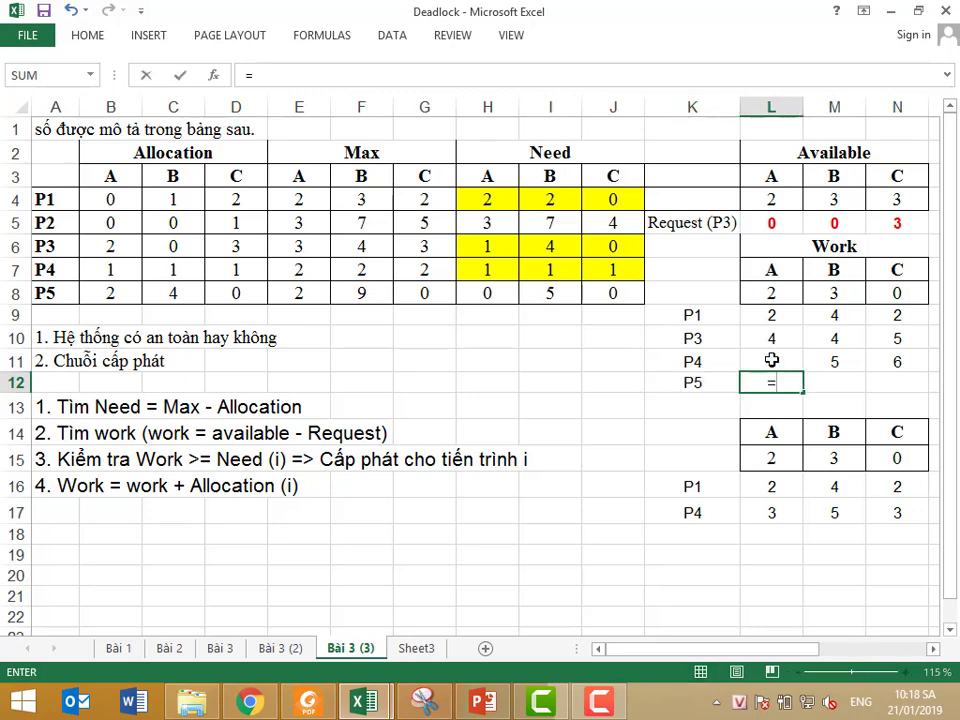
{"action": "left_click", "coordinate": [761, 360]}
{"action": "type", "text": "+"}
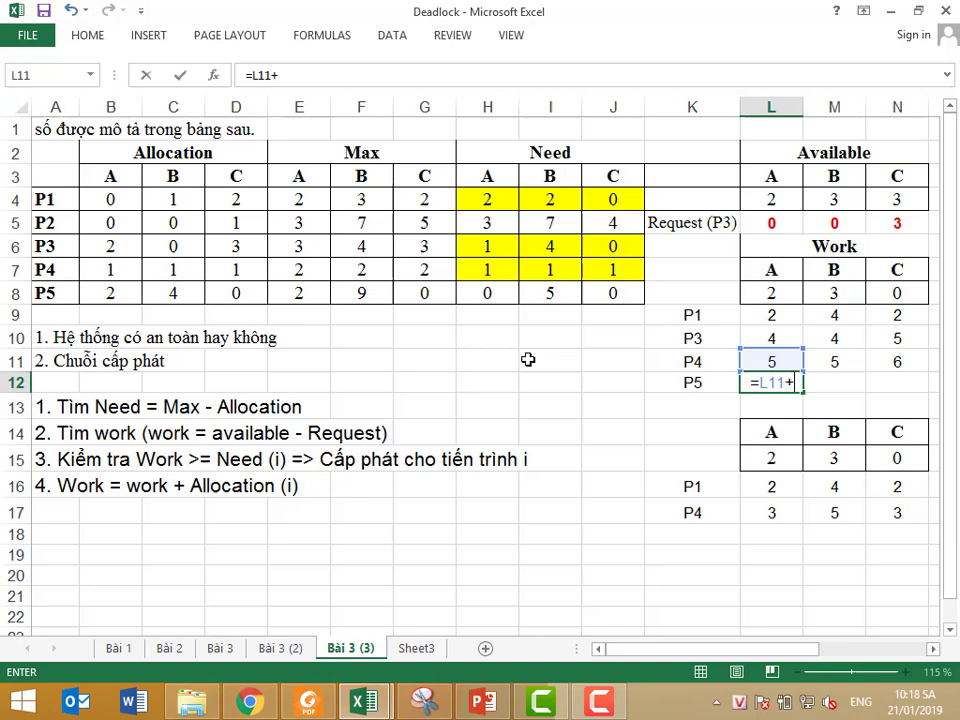
{"action": "left_click", "coordinate": [110, 293]}
{"action": "key", "text": "Return"}
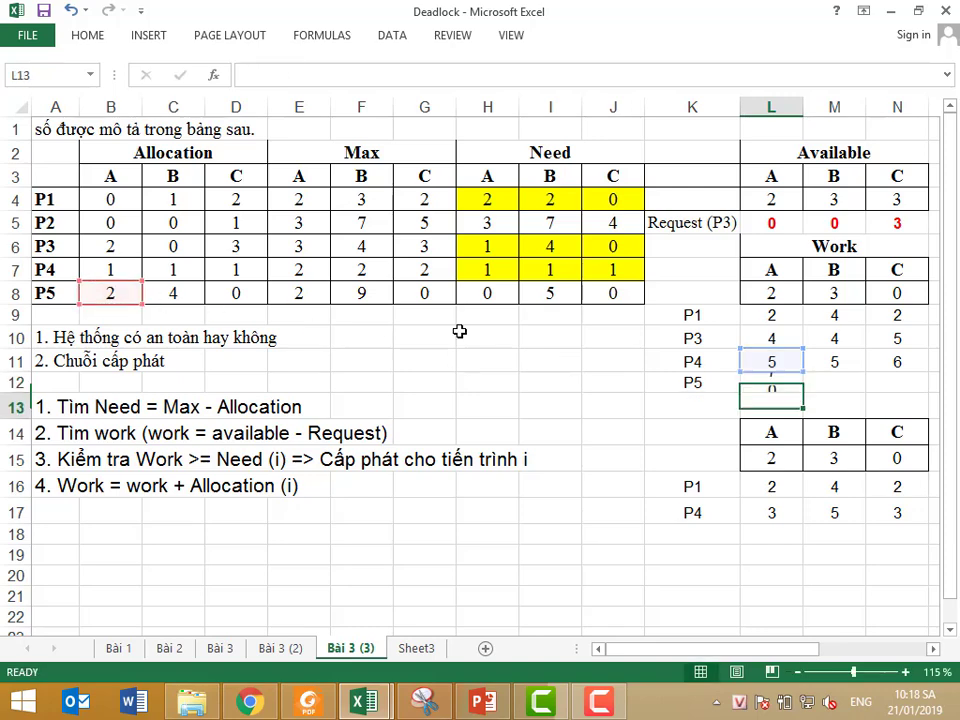
{"action": "left_click", "coordinate": [776, 380]}
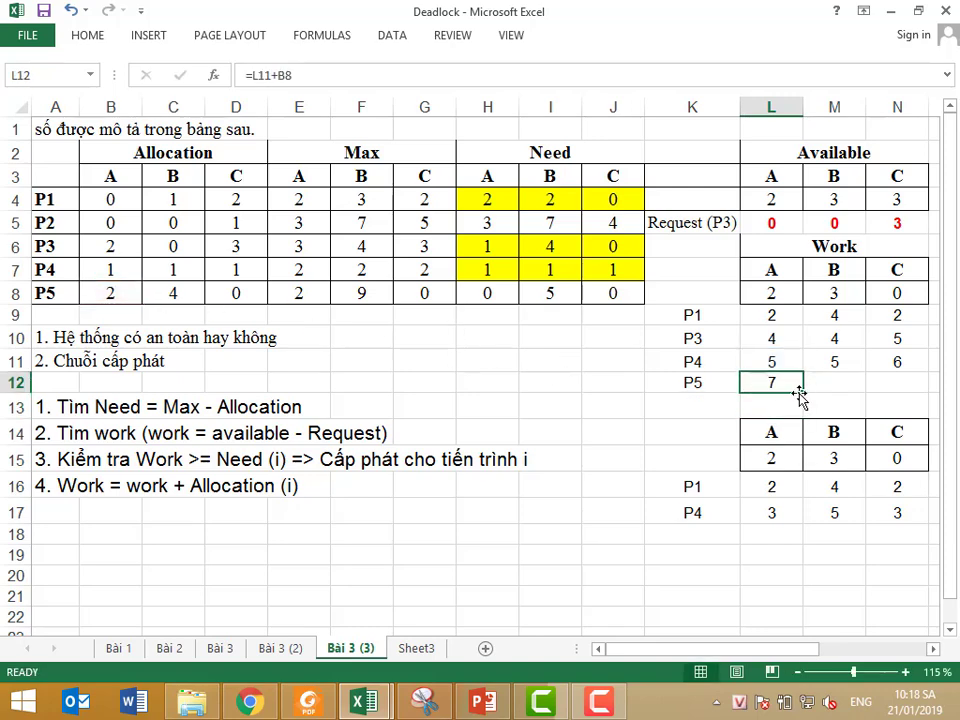
{"action": "left_click_drag", "start_coordinate": [802, 392], "coordinate": [897, 392]}
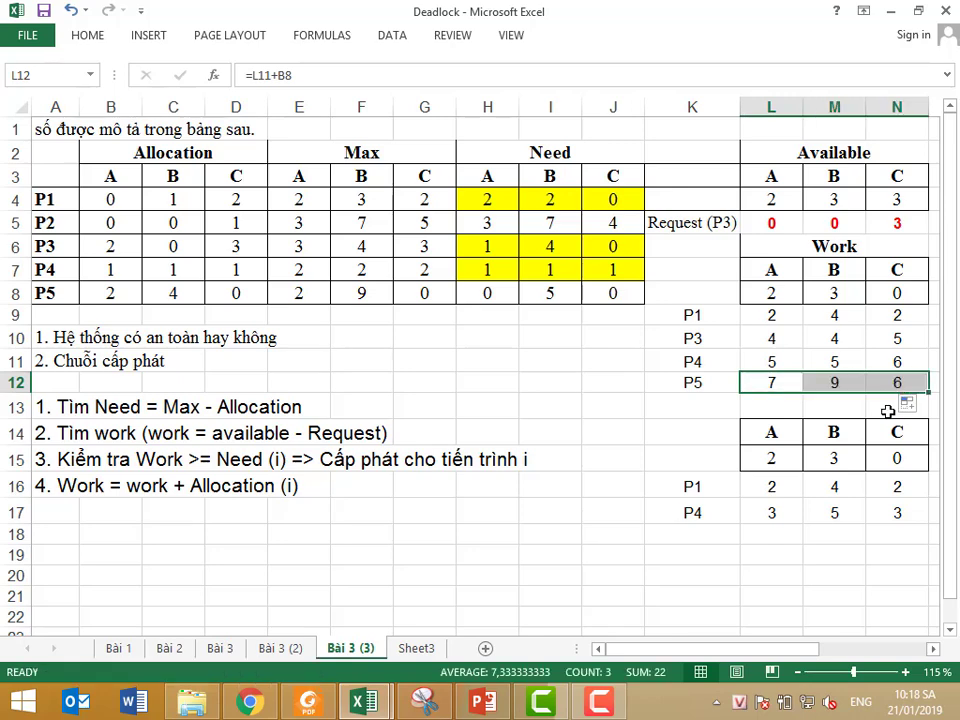
Highlight P5's Need values in H8:J8 with a yellow fill to mark the process as allocated
{"action": "left_click_drag", "start_coordinate": [490, 293], "coordinate": [613, 293]}
{"action": "left_click", "coordinate": [87, 35]}
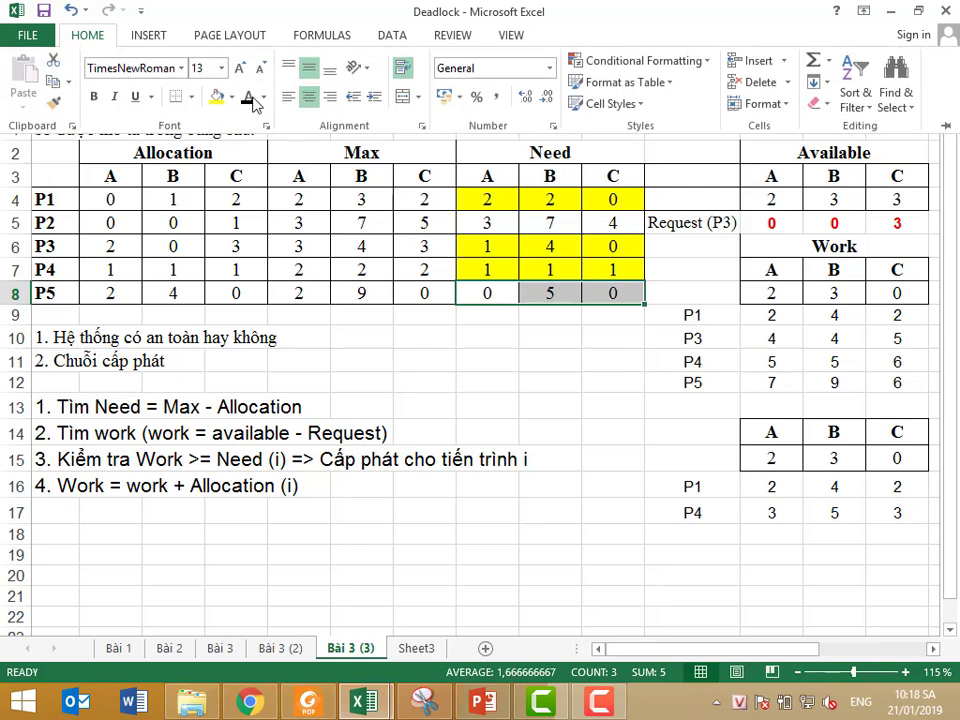
{"action": "left_click", "coordinate": [217, 96]}
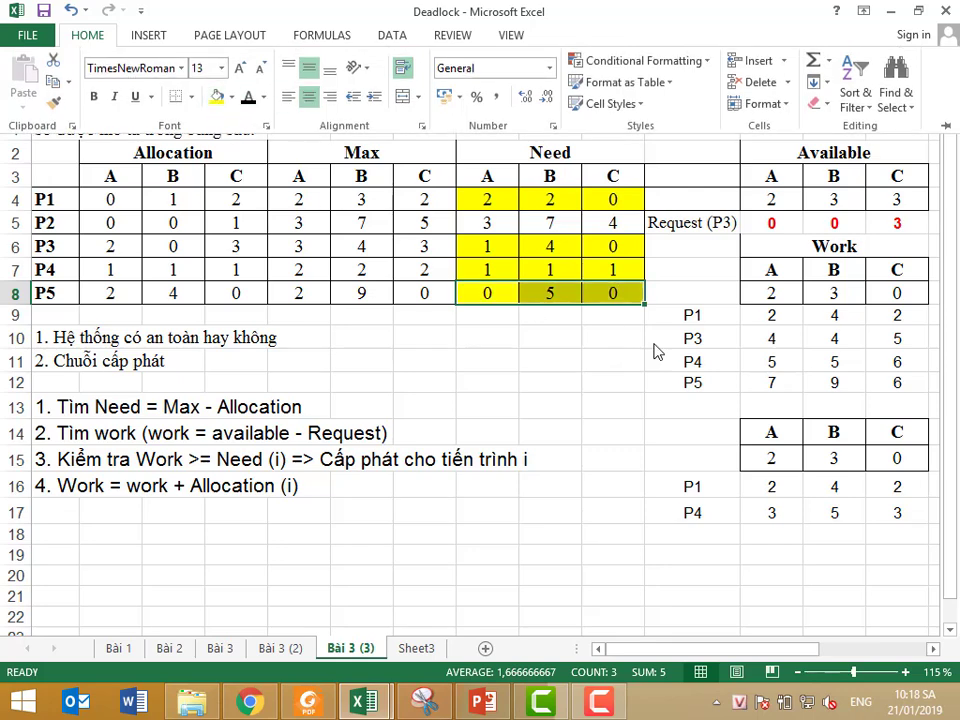
Enter P2 in K13 and calculate its Work row with =L12+B5 in L13, filled across to N13
{"action": "left_click", "coordinate": [770, 410]}
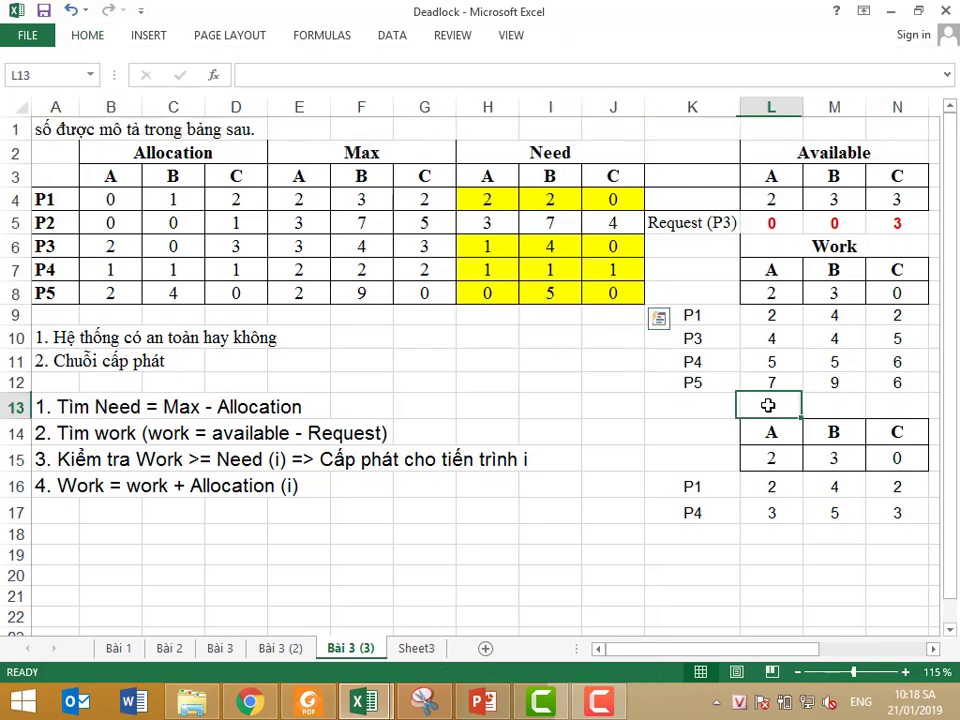
{"action": "left_click", "coordinate": [707, 406]}
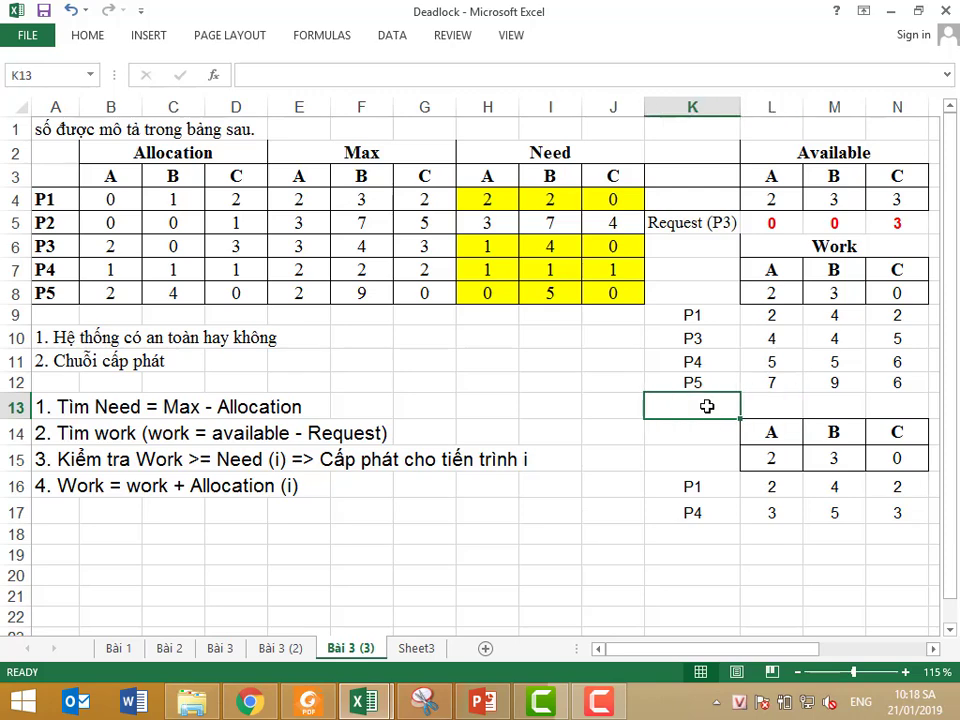
{"action": "type", "text": "P2"}
{"action": "left_click", "coordinate": [781, 408]}
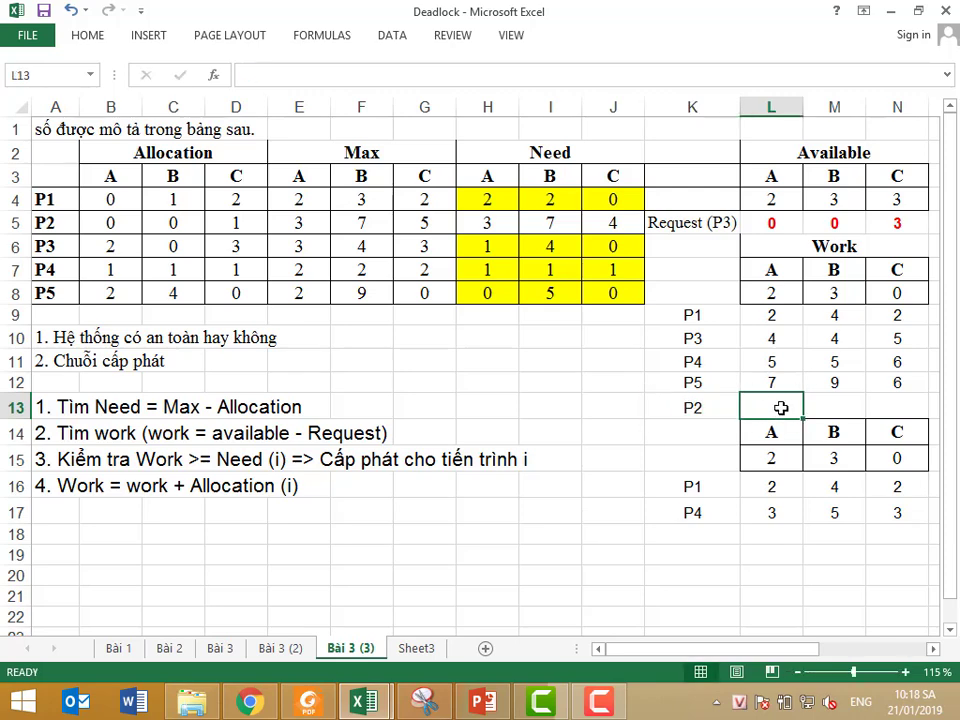
{"action": "type", "text": "="}
{"action": "left_click", "coordinate": [778, 385]}
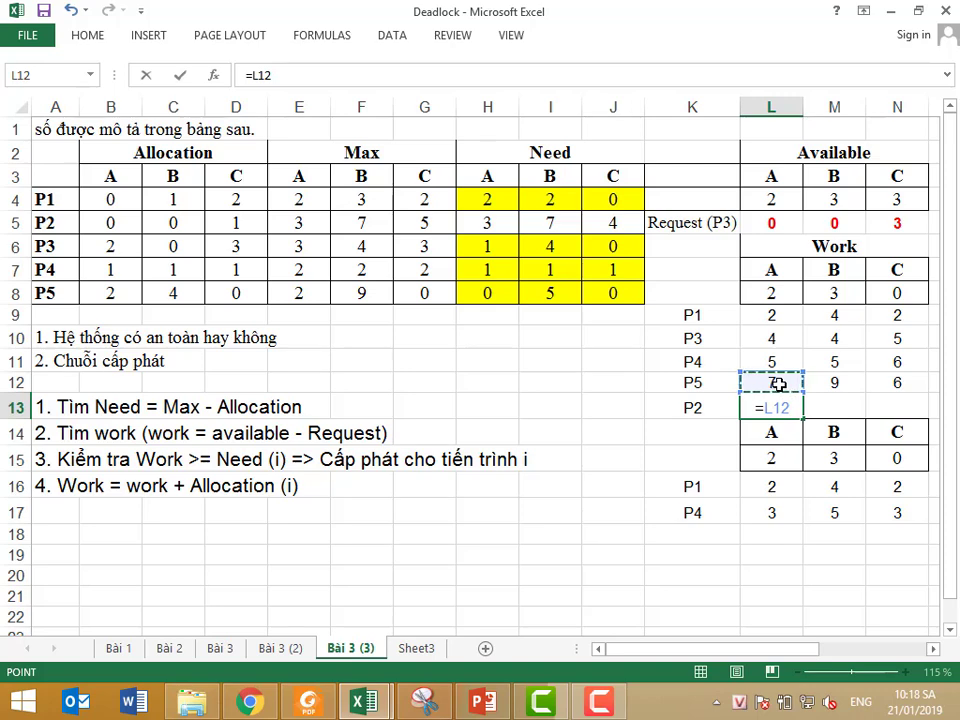
{"action": "type", "text": "+"}
{"action": "left_click", "coordinate": [107, 222]}
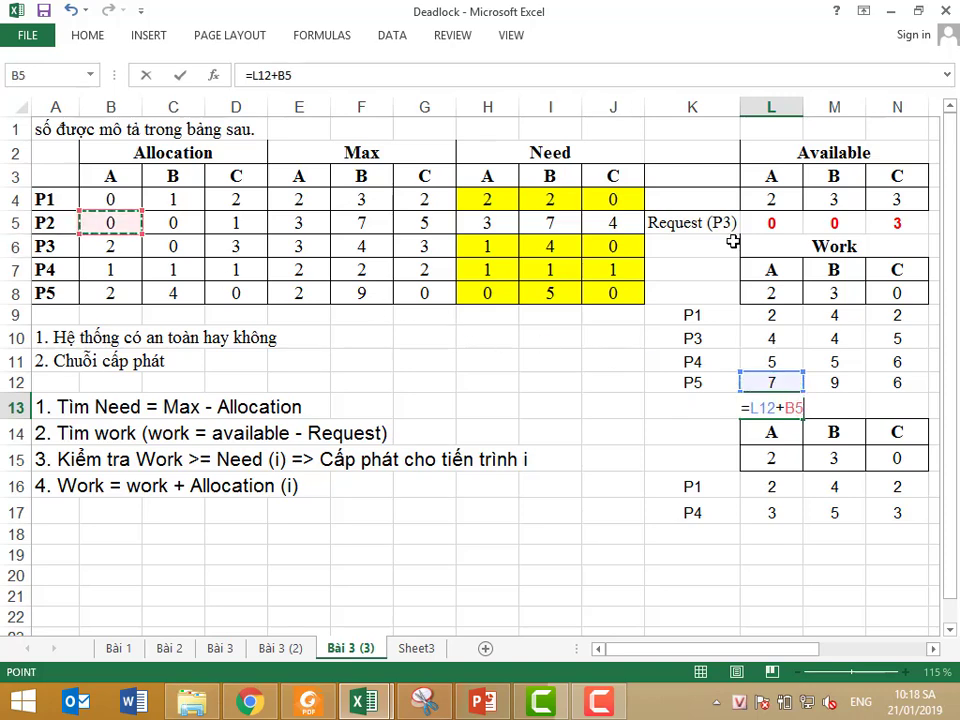
{"action": "key", "text": "Return"}
{"action": "left_click", "coordinate": [775, 409]}
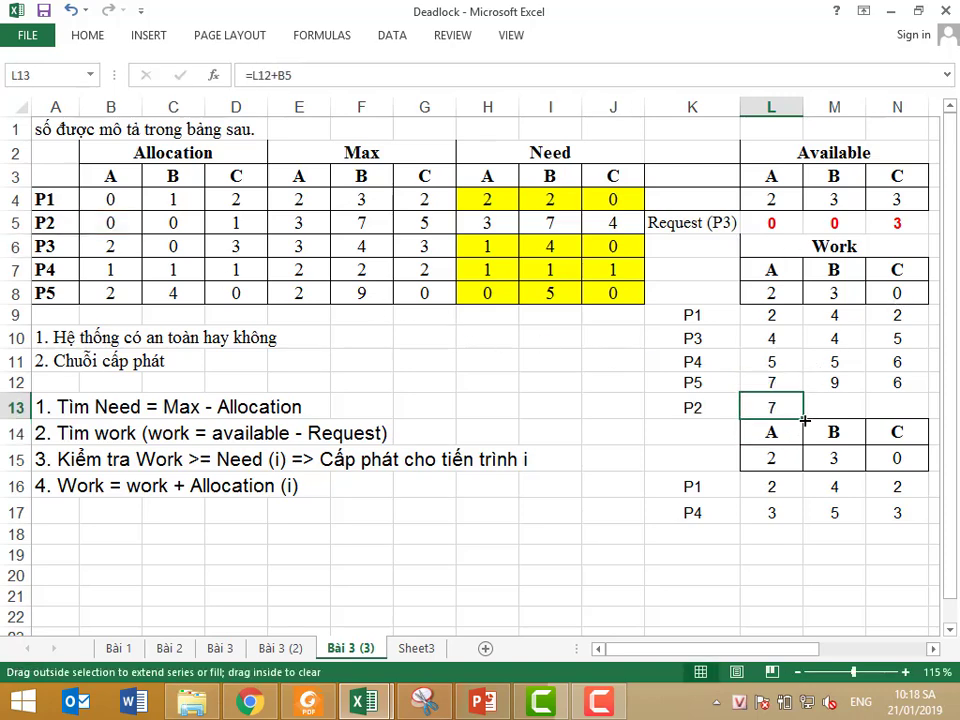
{"action": "left_click_drag", "start_coordinate": [803, 419], "coordinate": [917, 406]}
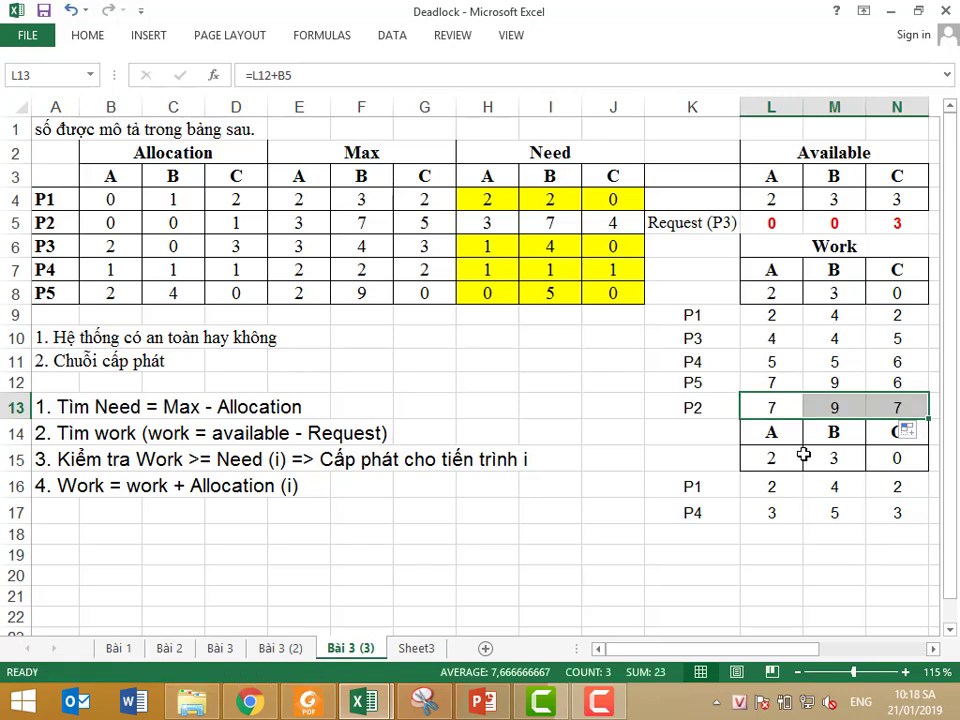
Format the final Work values in L13:N13 as bold red text
{"action": "left_click", "coordinate": [85, 36]}
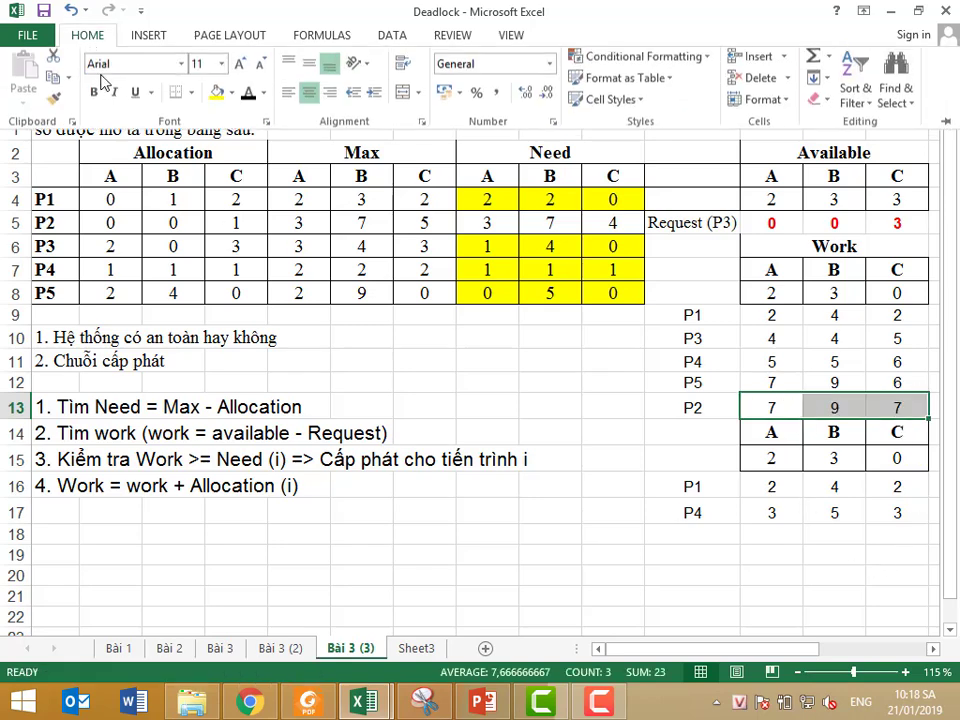
{"action": "left_click", "coordinate": [93, 96]}
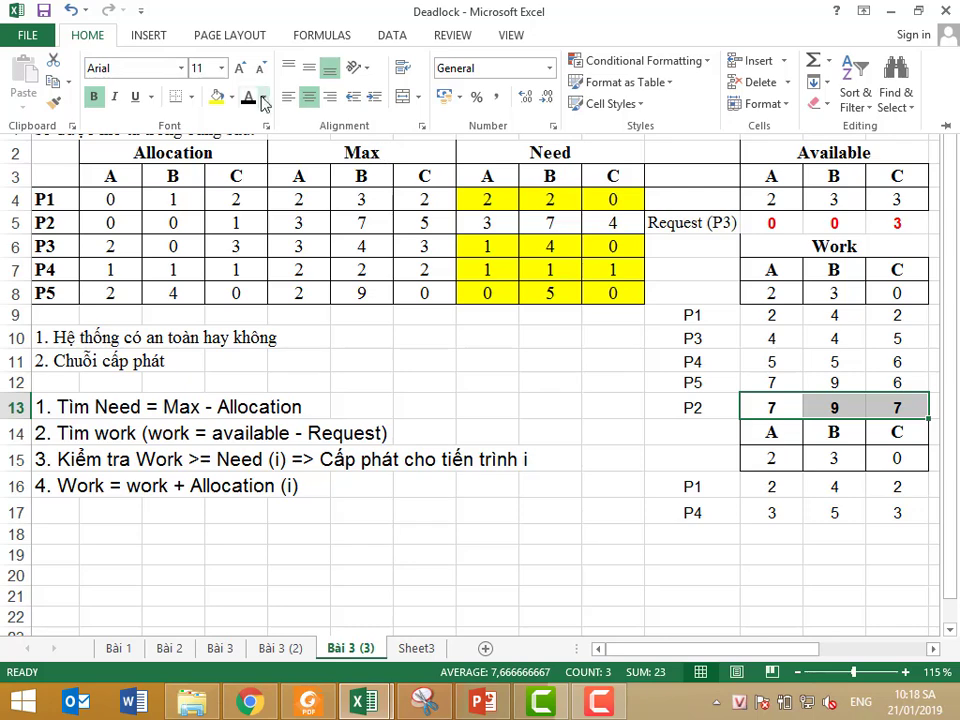
{"action": "left_click", "coordinate": [265, 97]}
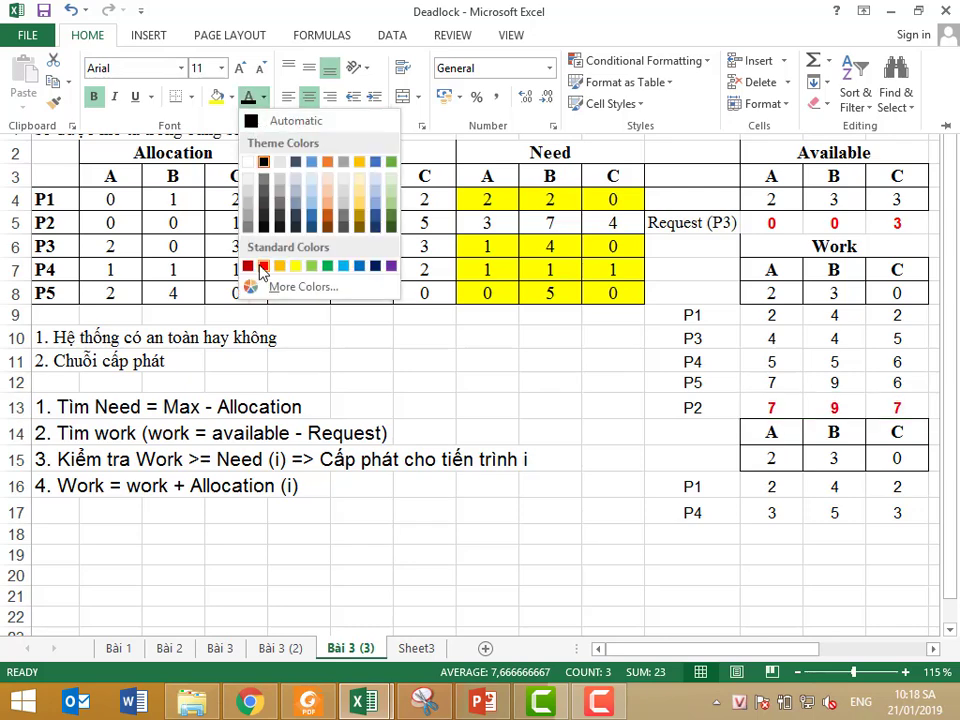
{"action": "left_click", "coordinate": [266, 272]}
{"action": "left_click", "coordinate": [786, 410]}
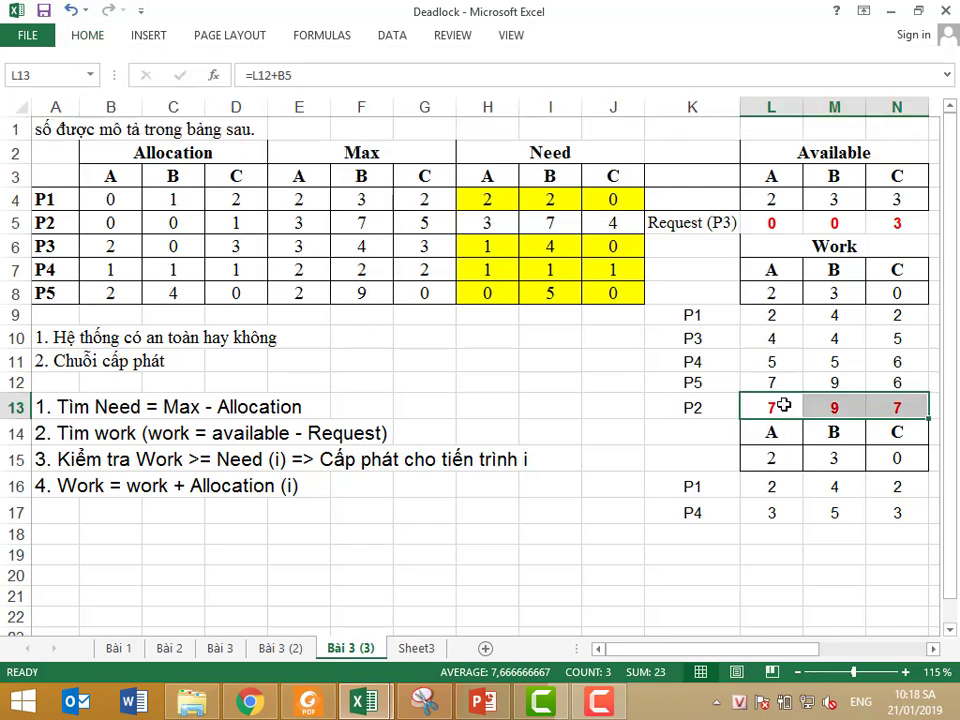
Remove the fill from the Need values of P3 in H6:J6 and P5 in H8:J8 for the alternative sequence starting with P1 and P4
{"action": "left_click", "coordinate": [775, 515]}
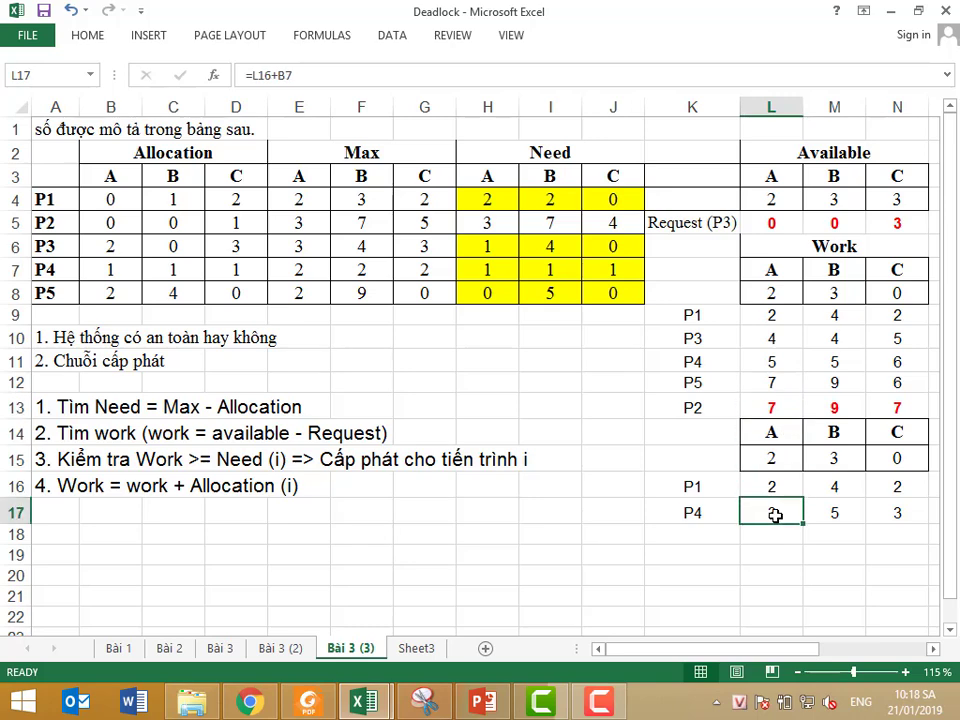
{"action": "left_click", "coordinate": [704, 485]}
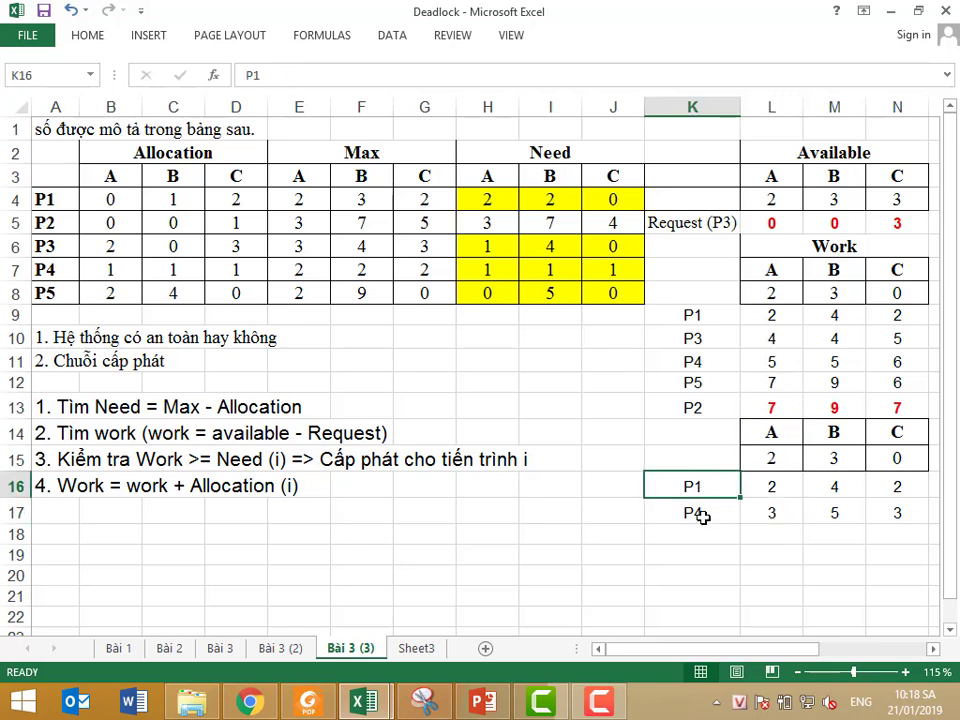
{"action": "left_click", "coordinate": [701, 514]}
{"action": "left_click_drag", "start_coordinate": [497, 244], "coordinate": [637, 255]}
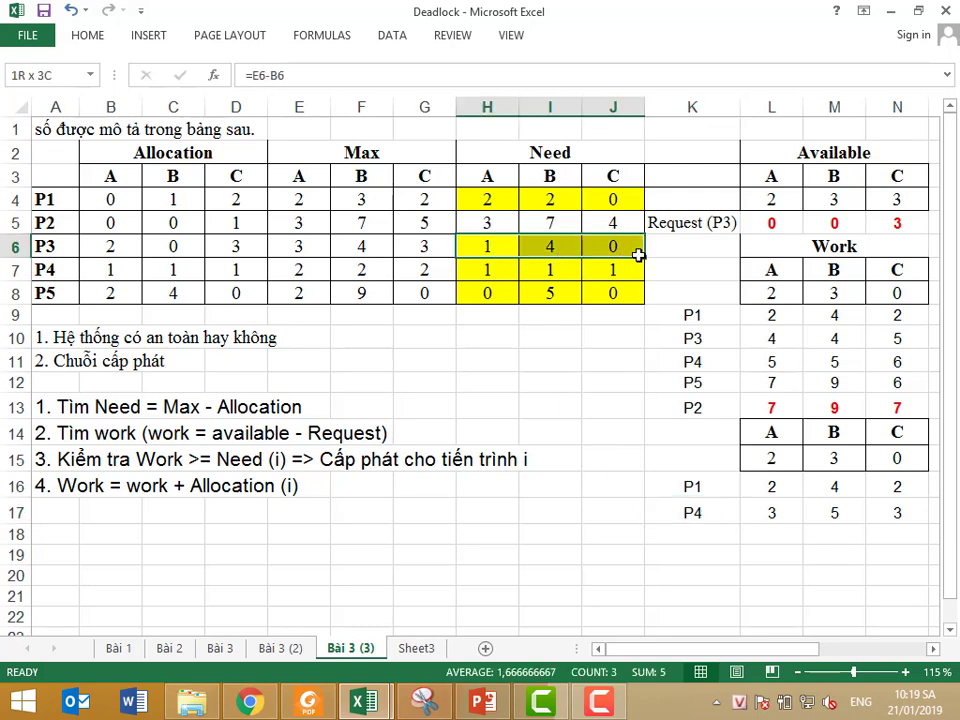
{"action": "left_click", "coordinate": [88, 35]}
{"action": "left_click", "coordinate": [231, 97]}
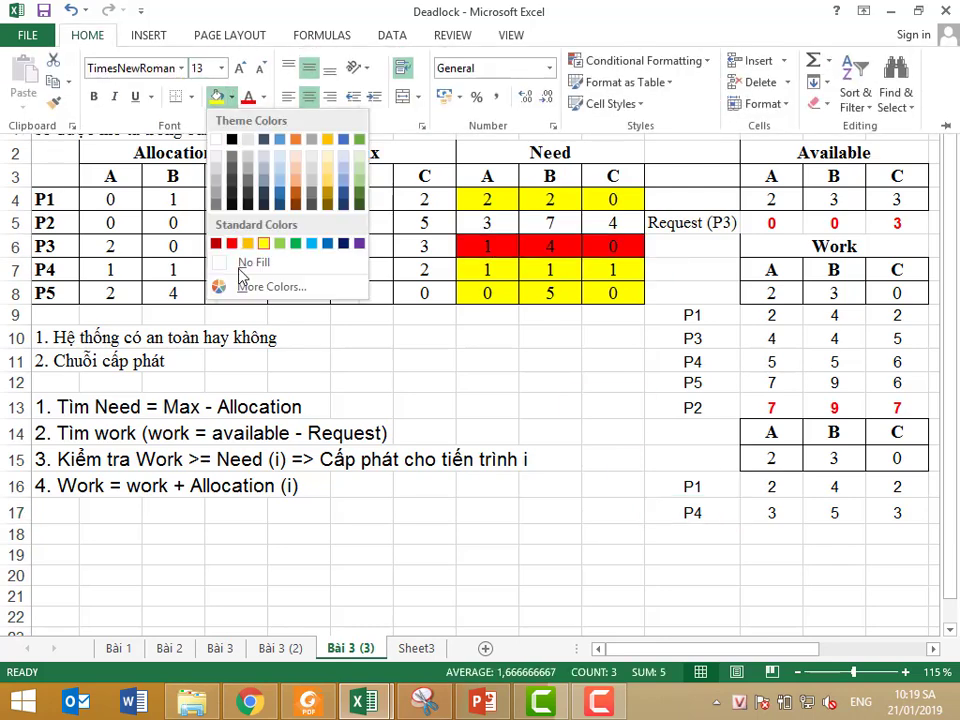
{"action": "left_click", "coordinate": [250, 262]}
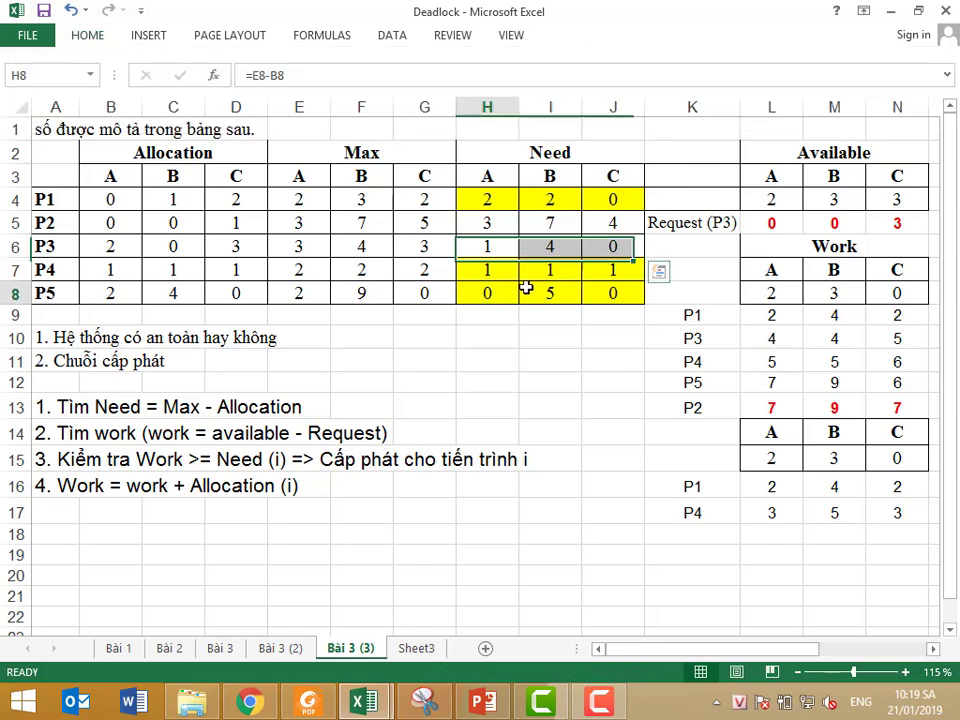
{"action": "left_click_drag", "start_coordinate": [490, 290], "coordinate": [612, 285]}
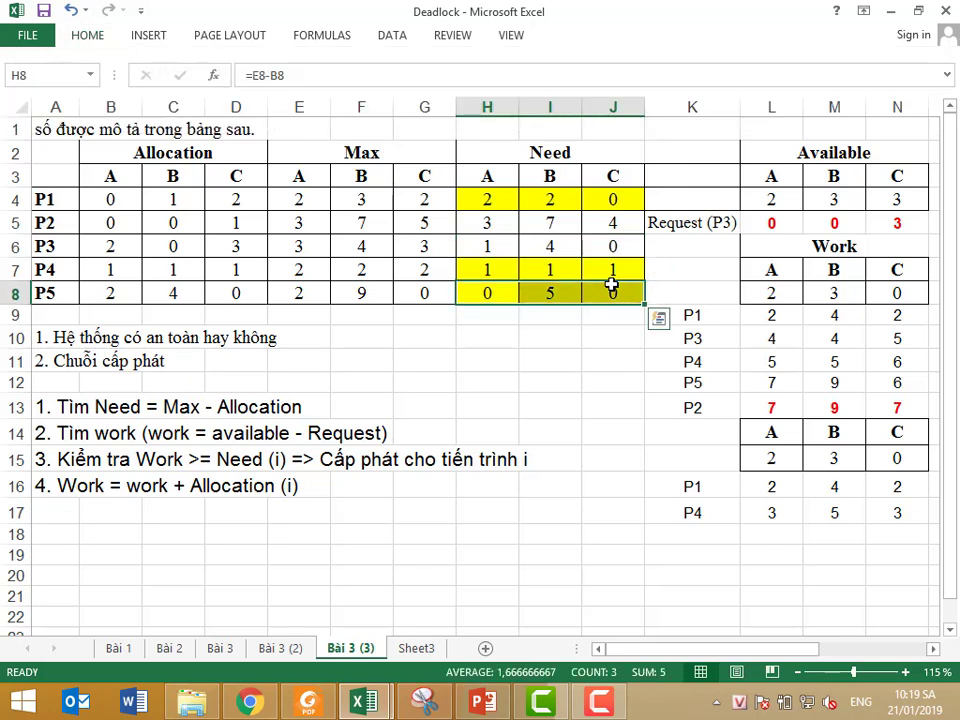
{"action": "key", "text": "F4"}
{"action": "left_click", "coordinate": [550, 352]}
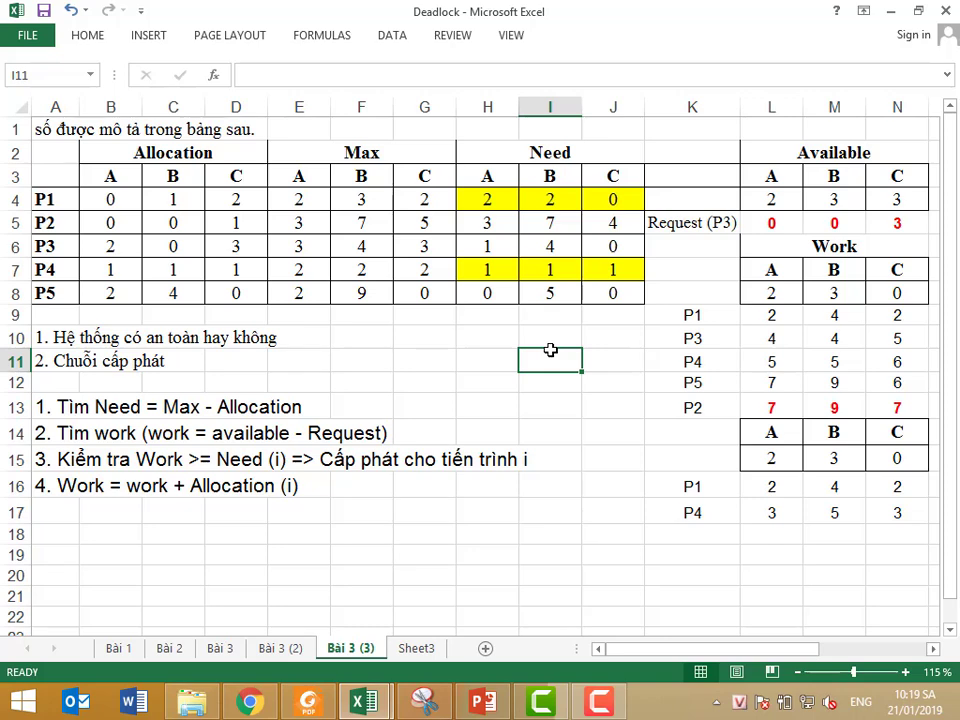
Copy the partial Work table in K14:N17 as values to F14, and clear the four method notes in A13:A16
{"action": "left_click", "coordinate": [760, 510]}
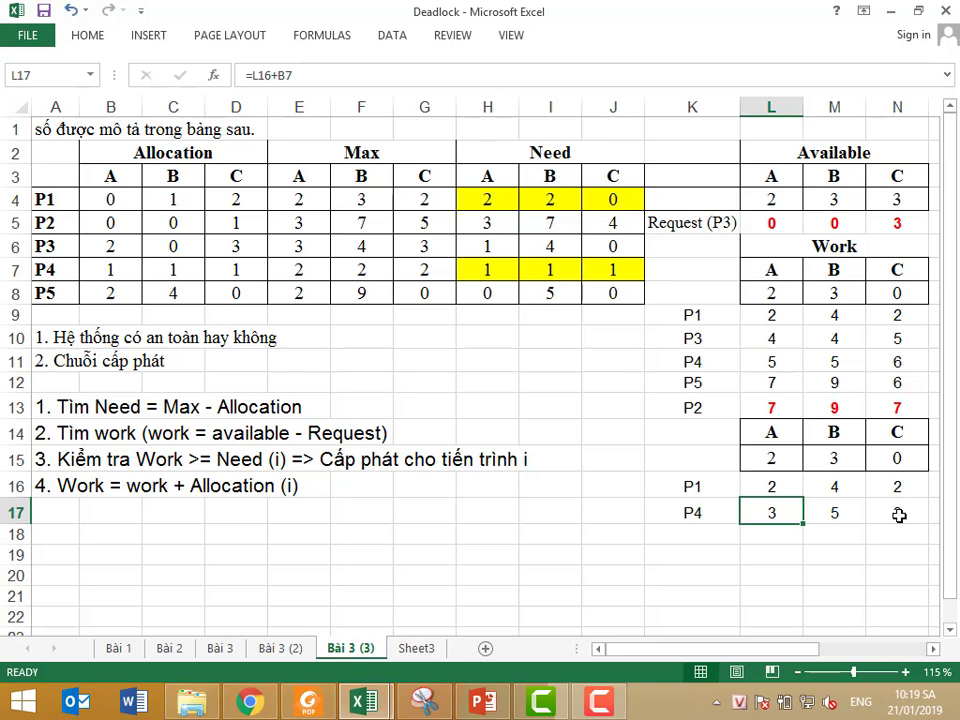
{"action": "left_click", "coordinate": [476, 245]}
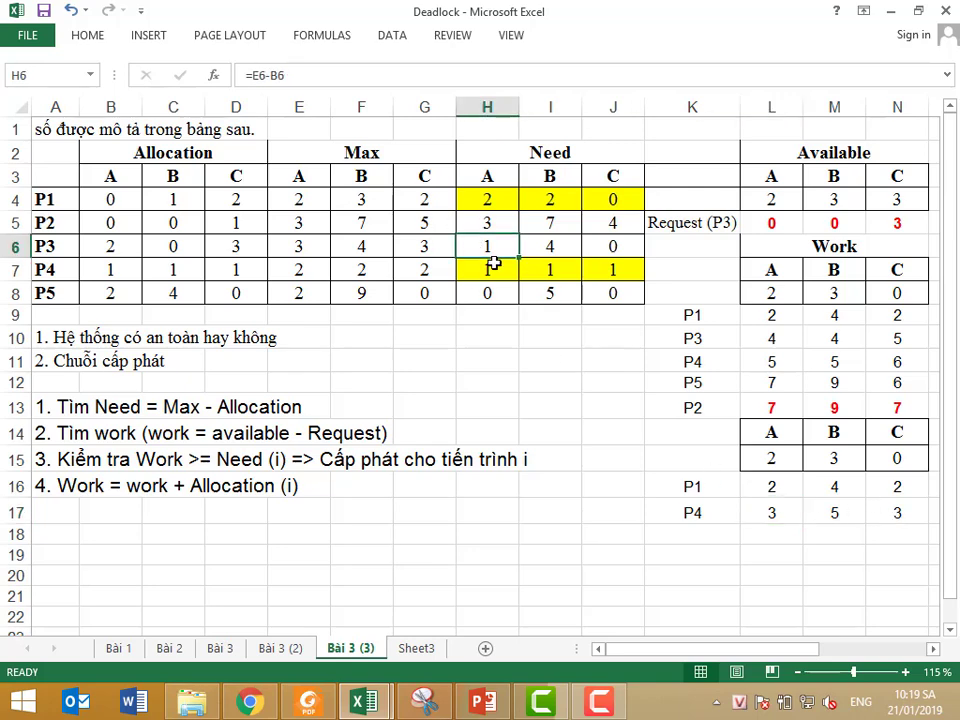
{"action": "left_click", "coordinate": [488, 296]}
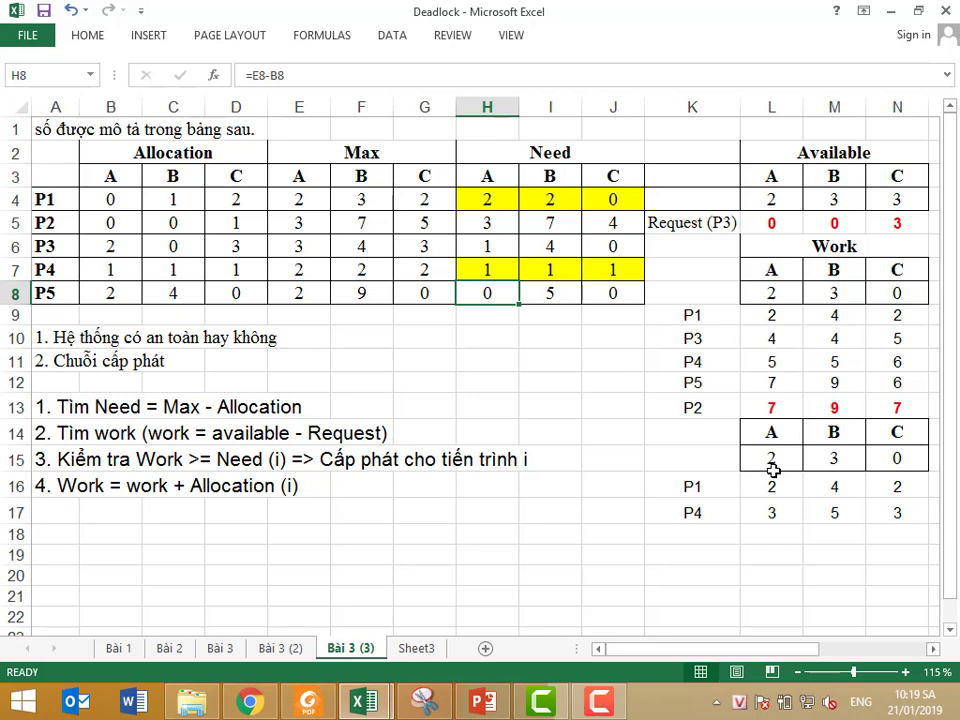
{"action": "left_click_drag", "start_coordinate": [709, 429], "coordinate": [876, 502]}
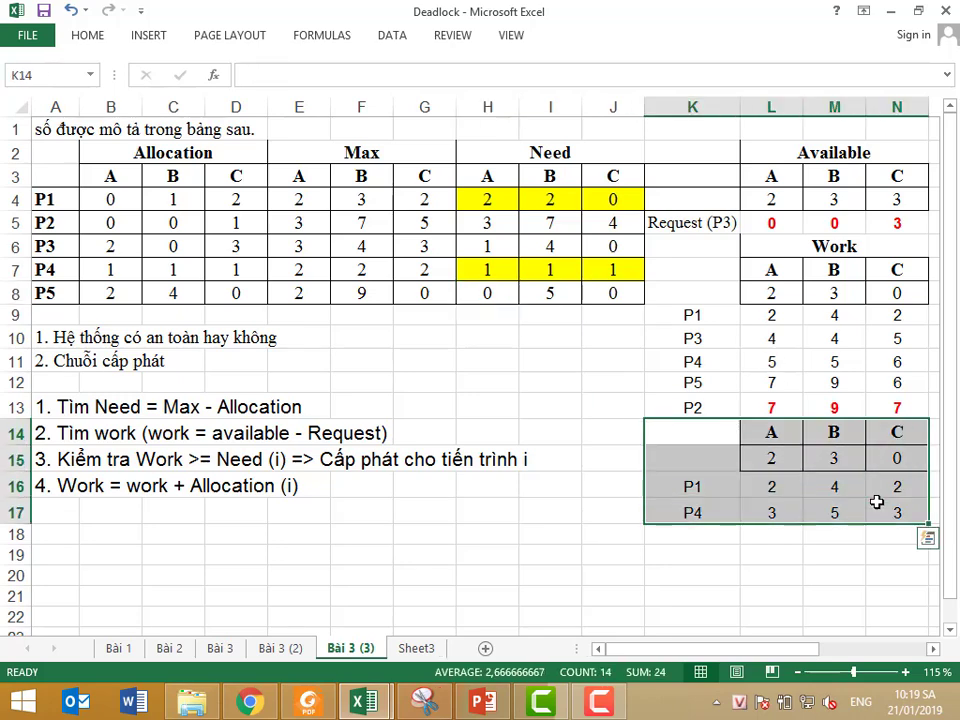
{"action": "key", "text": "ctrl+c"}
{"action": "right_click", "coordinate": [375, 437]}
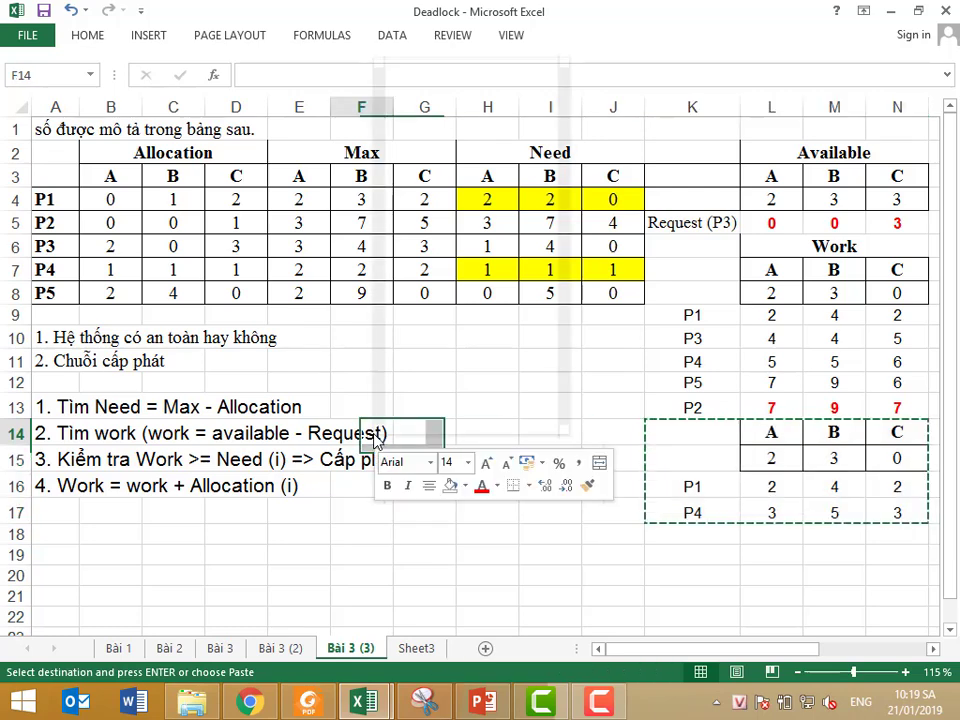
{"action": "left_click", "coordinate": [452, 148]}
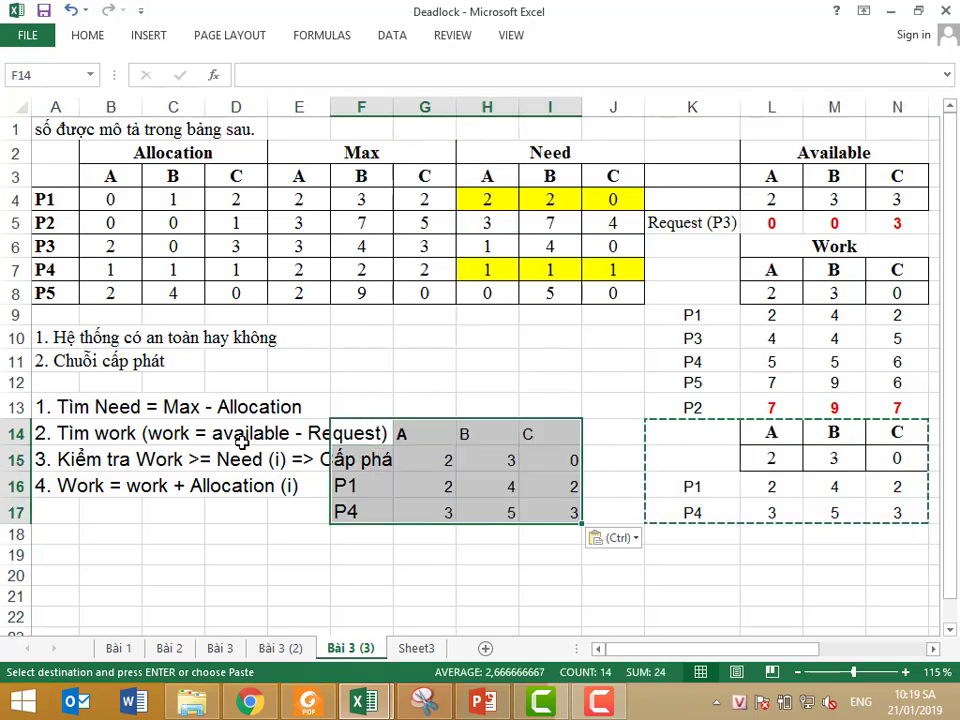
{"action": "left_click_drag", "start_coordinate": [41, 404], "coordinate": [58, 487]}
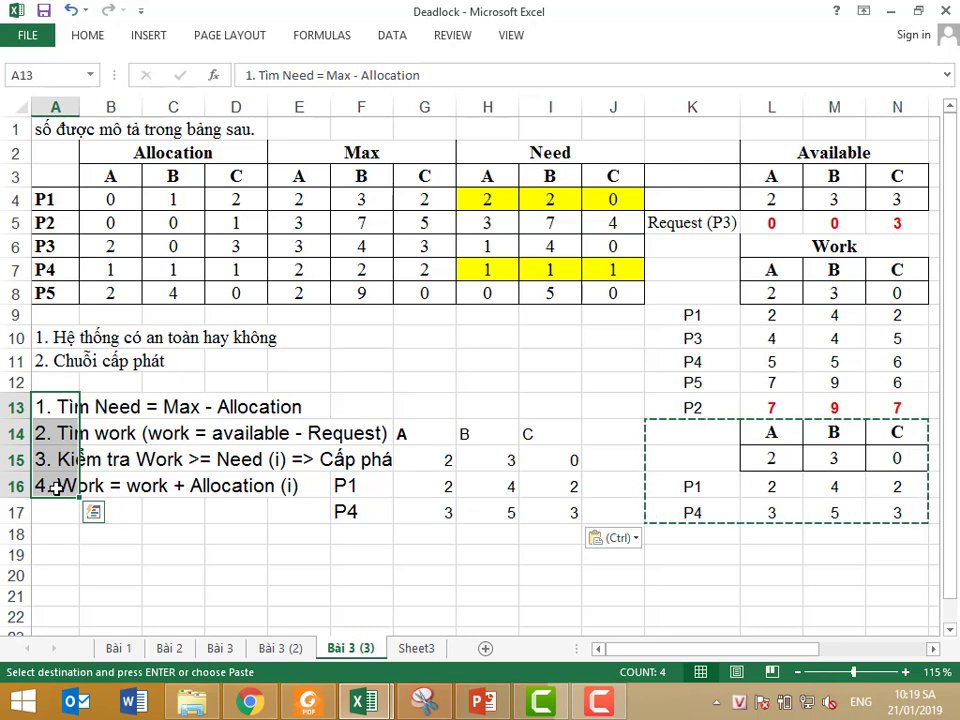
{"action": "key", "text": "Delete"}
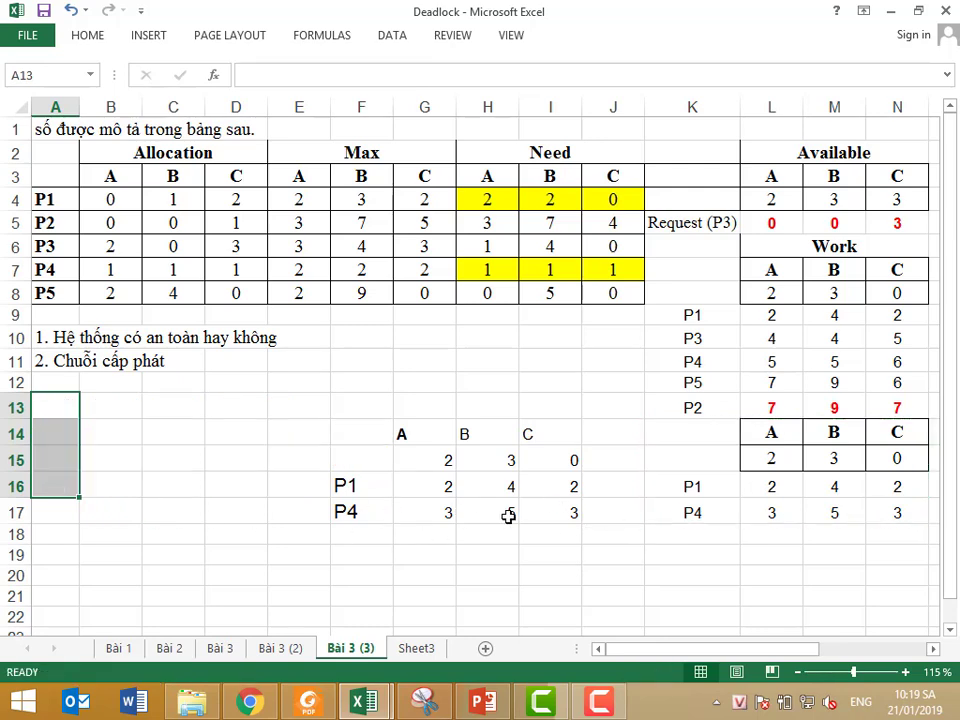
Enter P3 in F18 and P5 in K18 as the third processes of the two alternative sequences
{"action": "left_click", "coordinate": [440, 539]}
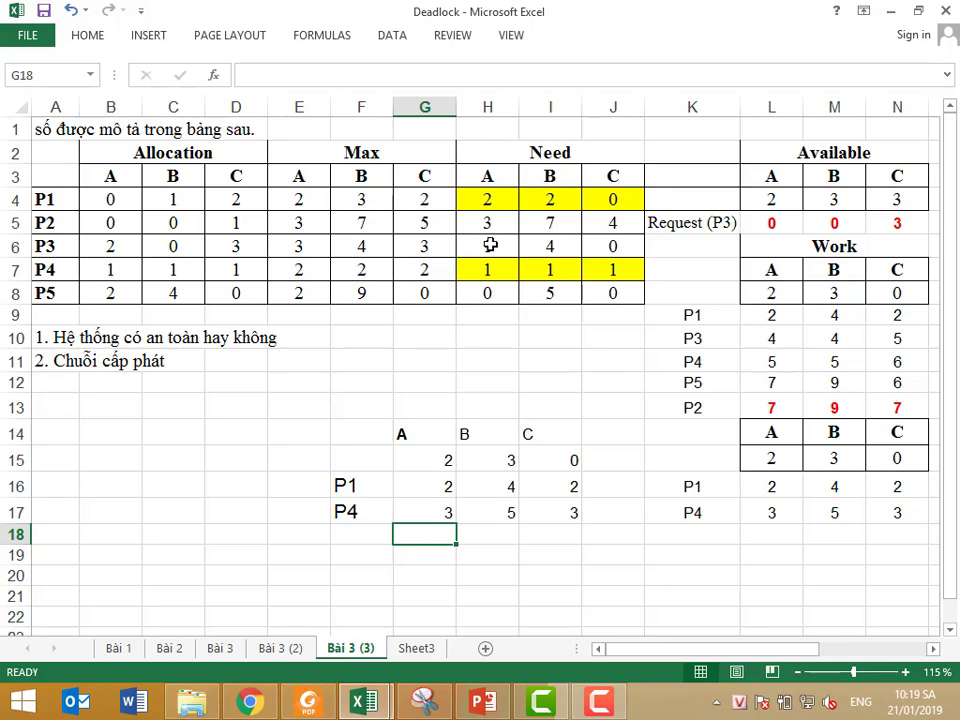
{"action": "left_click", "coordinate": [369, 534]}
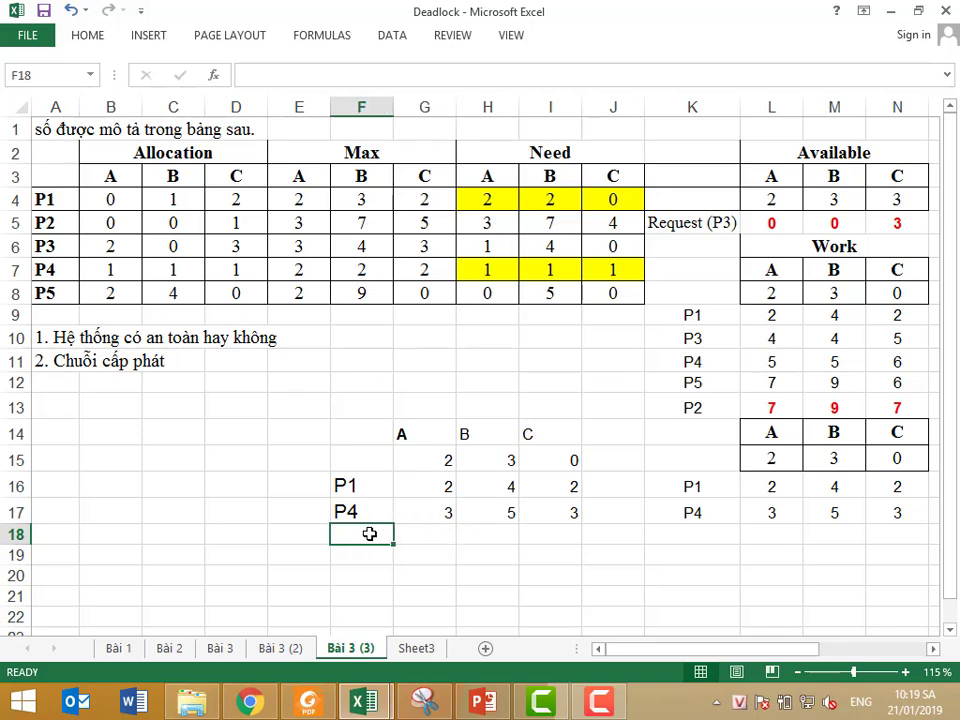
{"action": "type", "text": "P3"}
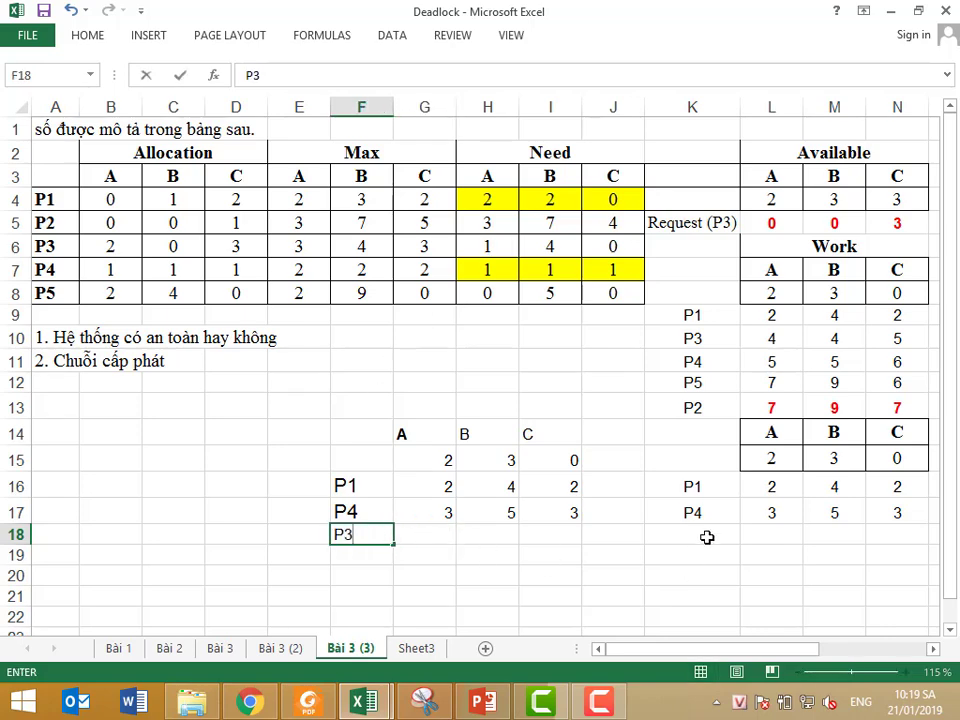
{"action": "left_click", "coordinate": [706, 537]}
{"action": "type", "text": "P"}
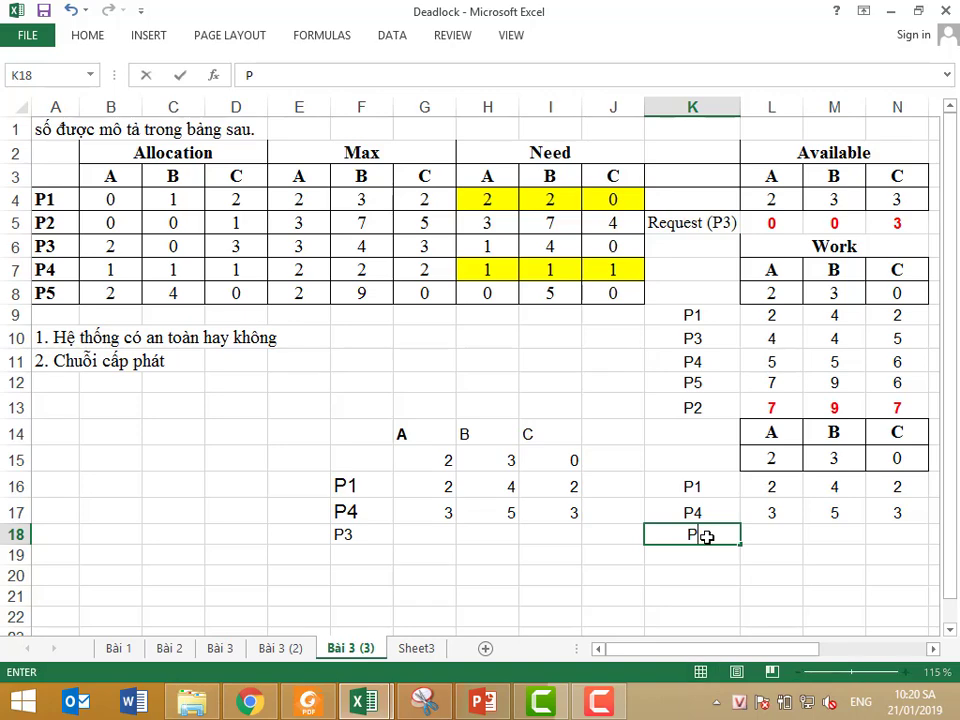
{"action": "type", "text": "5"}
Calculate P3's Work row with =G17+B6 in G18, filled across to I18
{"action": "left_click", "coordinate": [424, 533]}
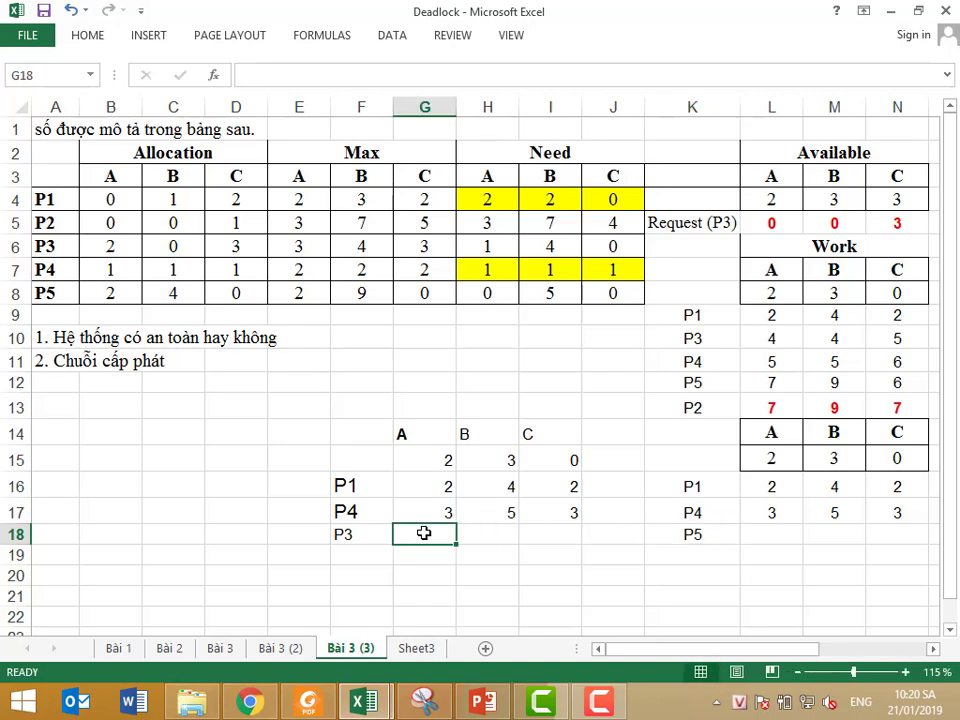
{"action": "type", "text": "="}
{"action": "left_click", "coordinate": [422, 515]}
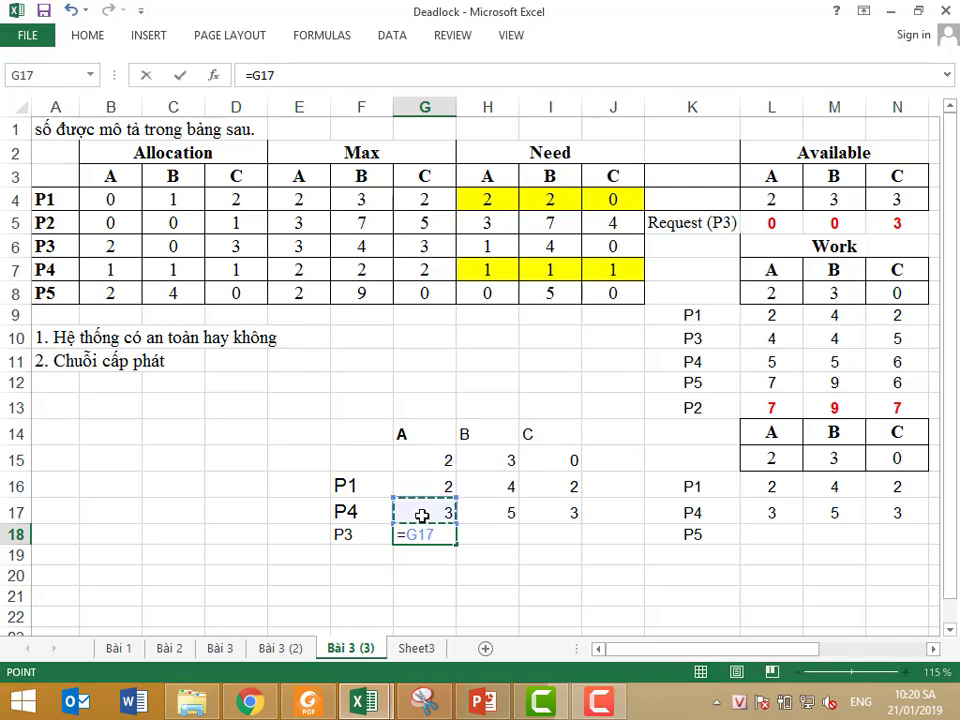
{"action": "type", "text": "+"}
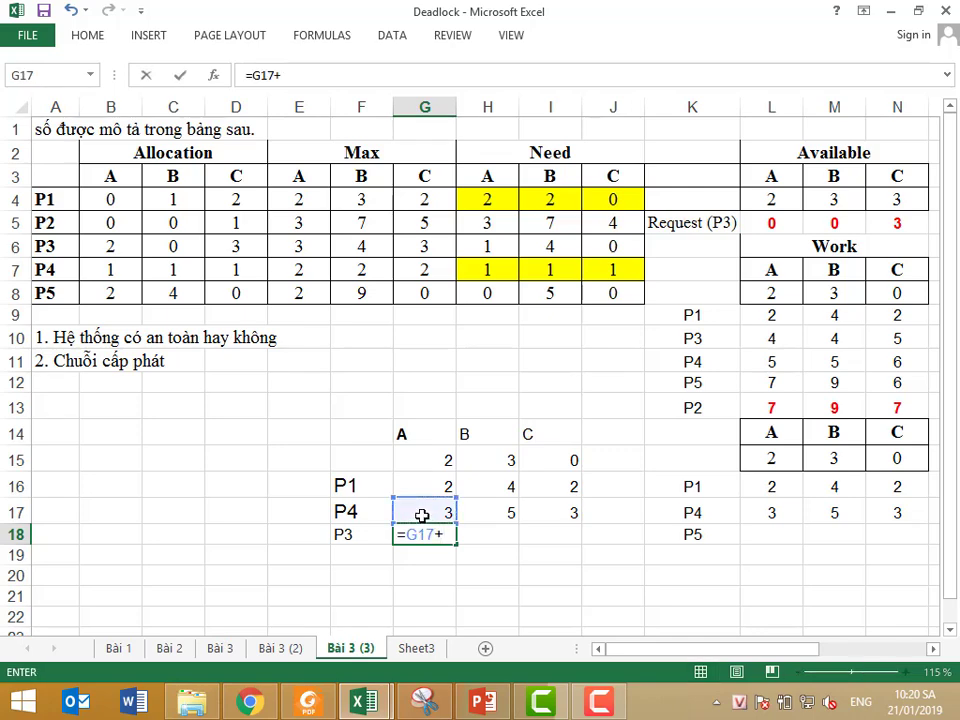
{"action": "left_click", "coordinate": [120, 249]}
{"action": "key", "text": "Return"}
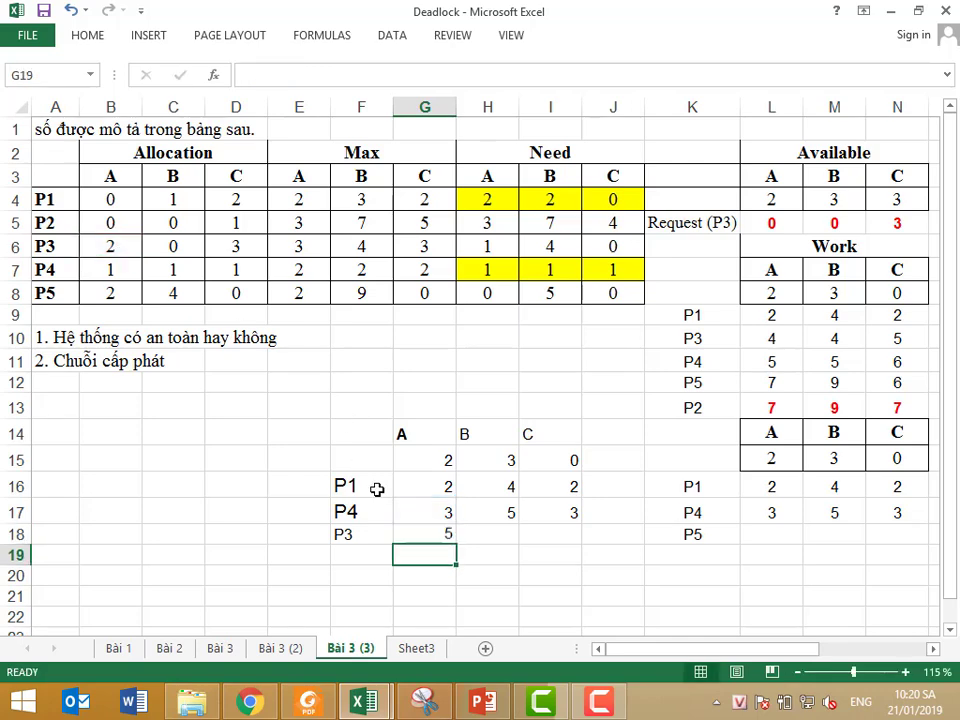
{"action": "left_click", "coordinate": [441, 543]}
{"action": "left_click_drag", "start_coordinate": [457, 546], "coordinate": [578, 537]}
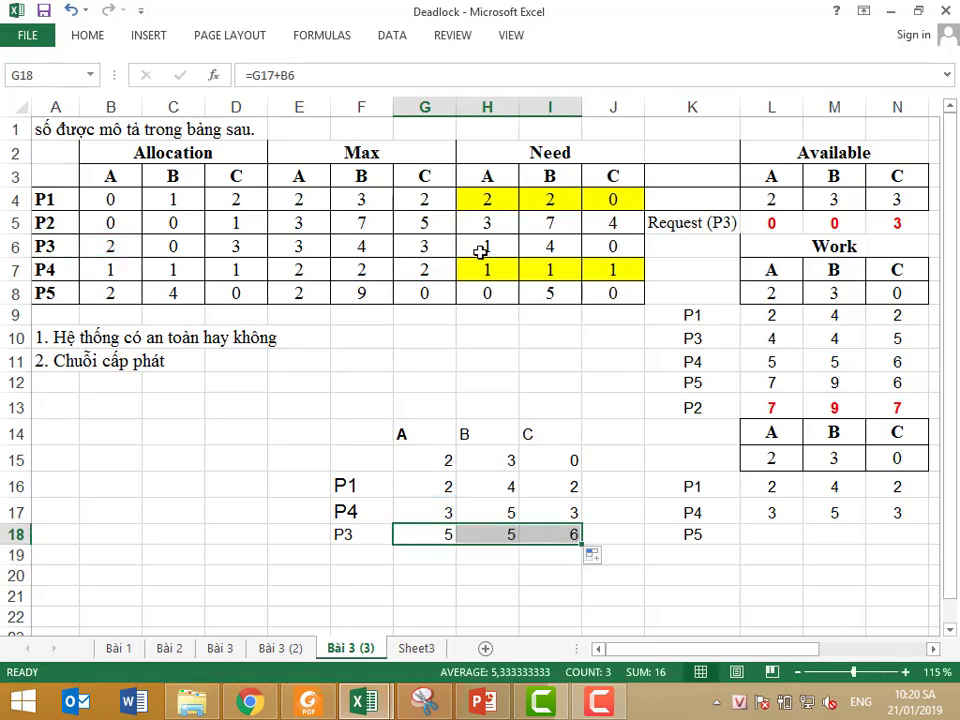
Highlight P3's Need values in H6:J6 with a yellow fill to mark the process as allocated
{"action": "left_click_drag", "start_coordinate": [482, 249], "coordinate": [600, 248]}
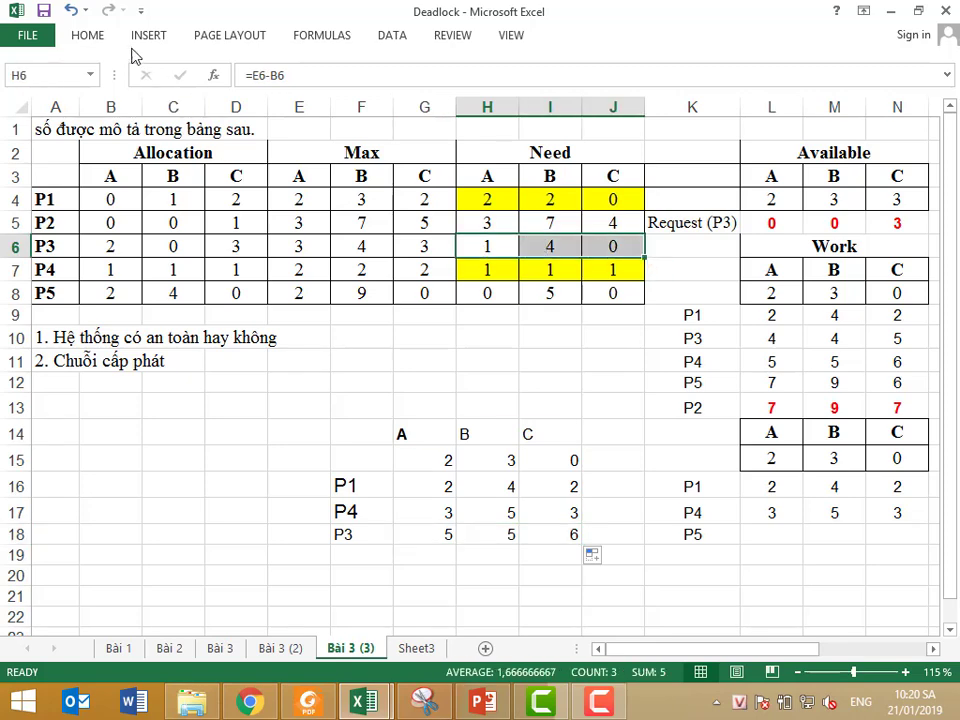
{"action": "left_click", "coordinate": [87, 35]}
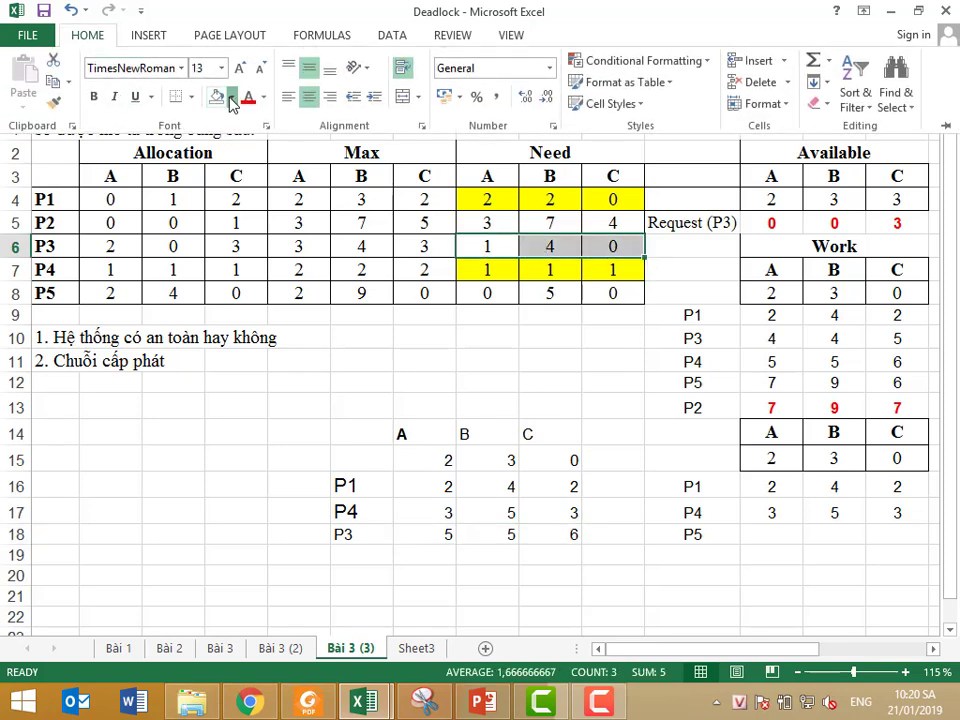
{"action": "left_click", "coordinate": [232, 104]}
{"action": "left_click", "coordinate": [259, 243]}
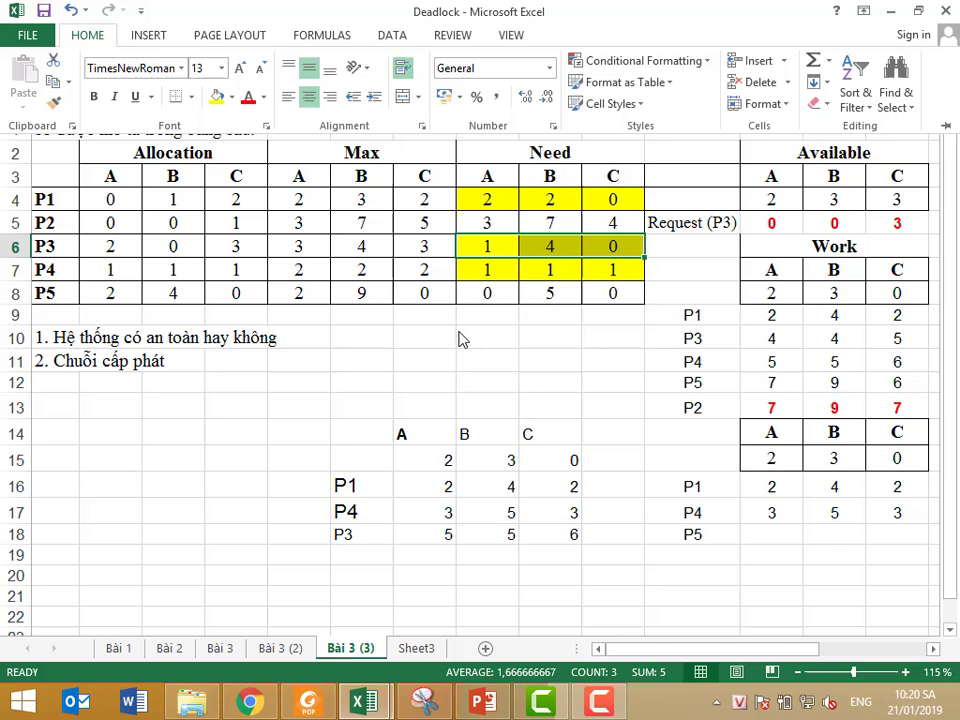
{"action": "left_click", "coordinate": [533, 316]}
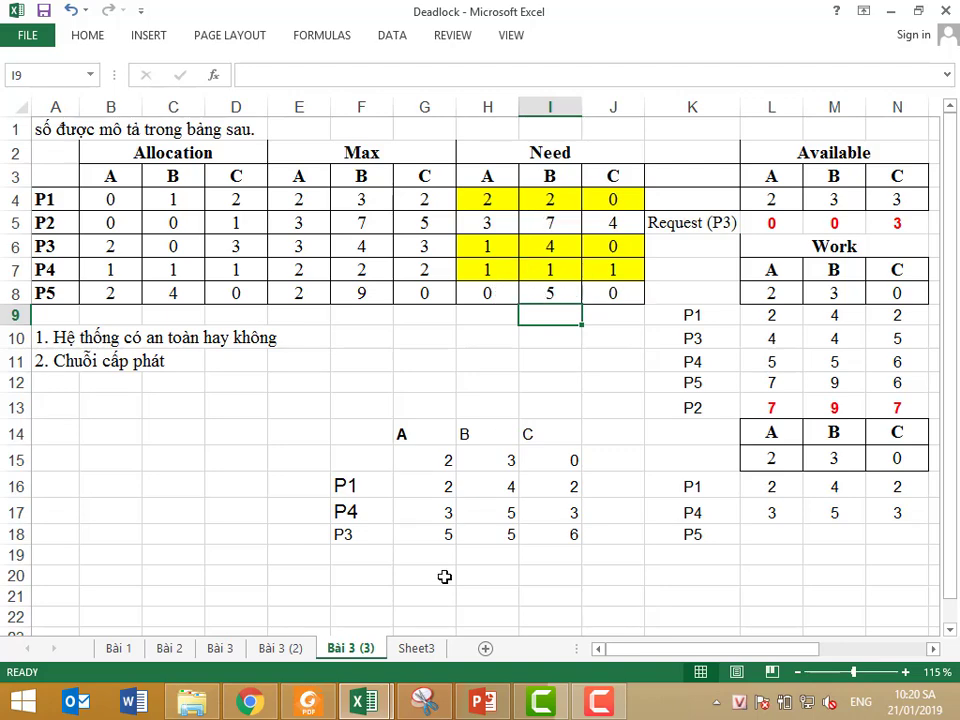
Enter P5 in F19 and calculate its Work row with =G18+B8 in G19, filled across to I19
{"action": "left_click", "coordinate": [358, 551]}
{"action": "type", "text": "P"}
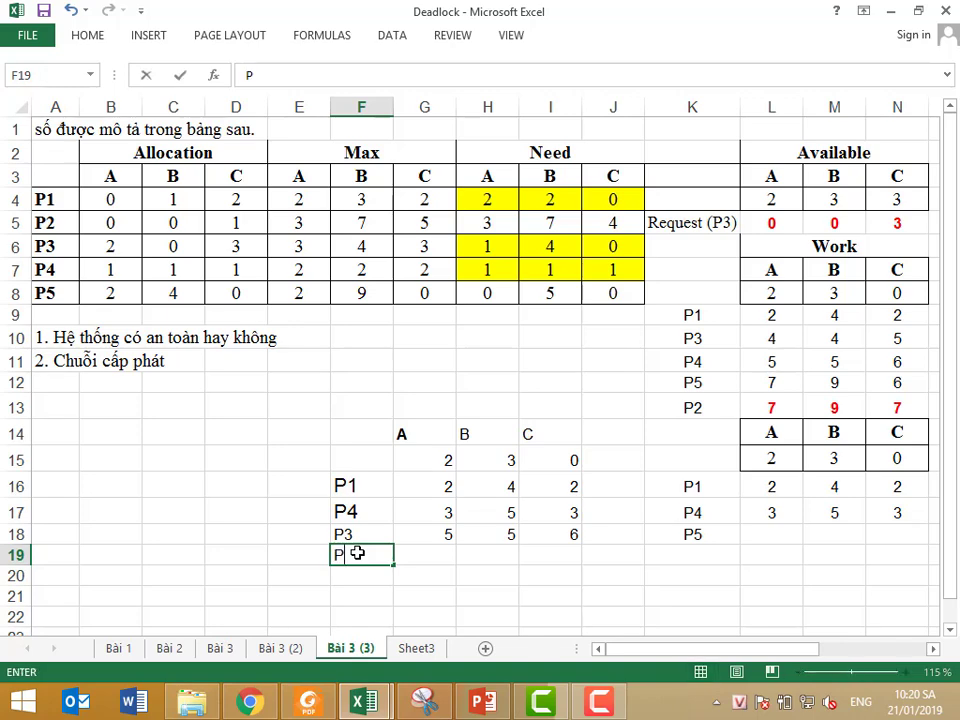
{"action": "type", "text": "5"}
{"action": "left_click", "coordinate": [437, 548]}
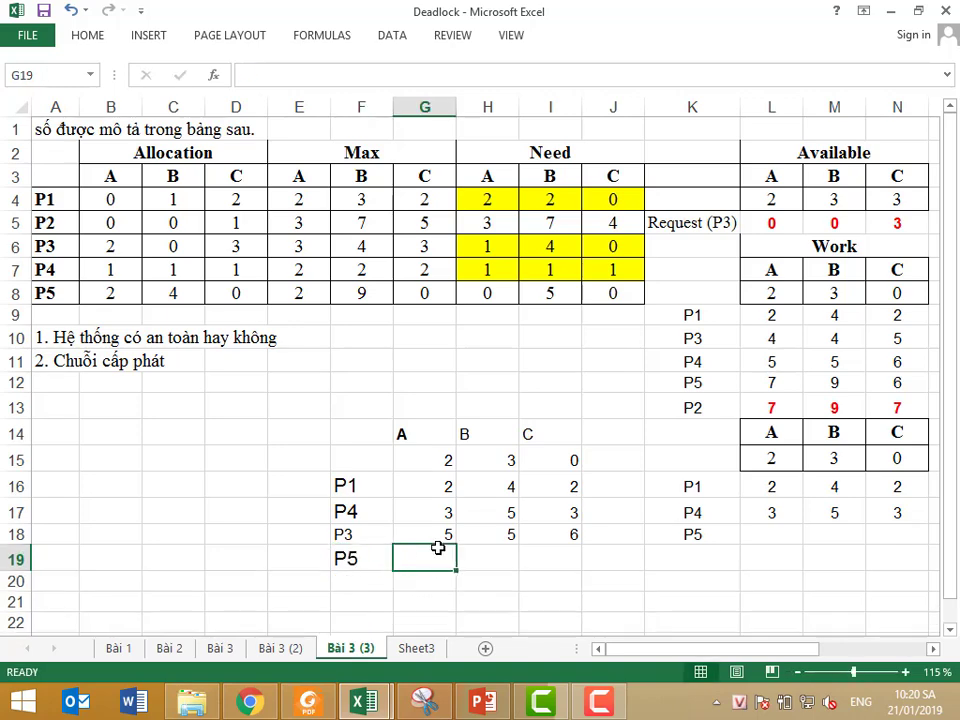
{"action": "type", "text": "="}
{"action": "left_click", "coordinate": [438, 534]}
{"action": "type", "text": "+"}
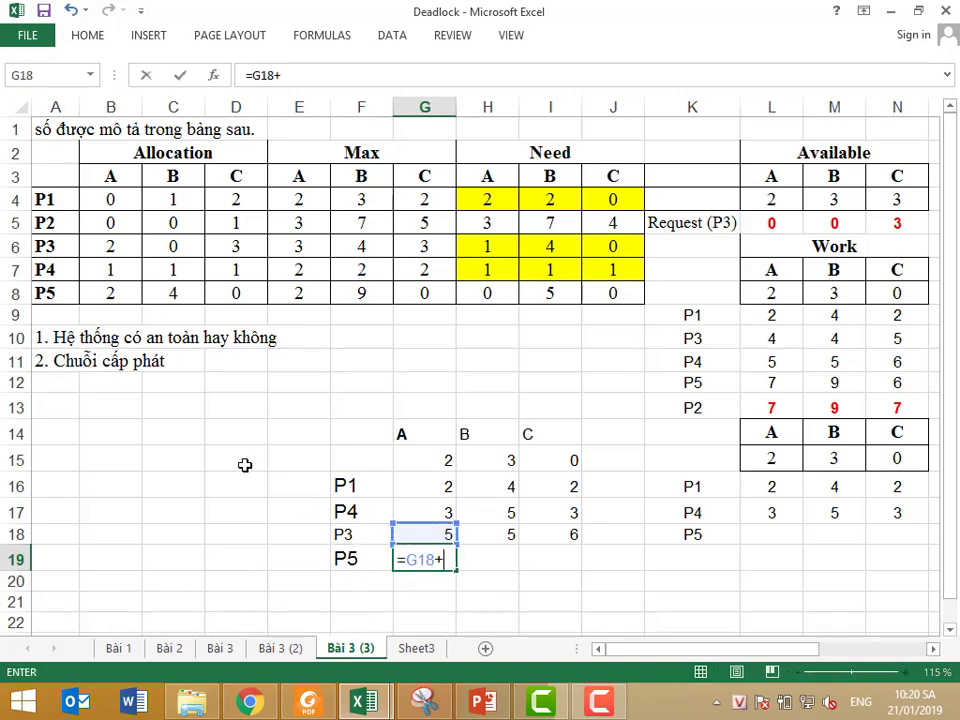
{"action": "left_click", "coordinate": [111, 293]}
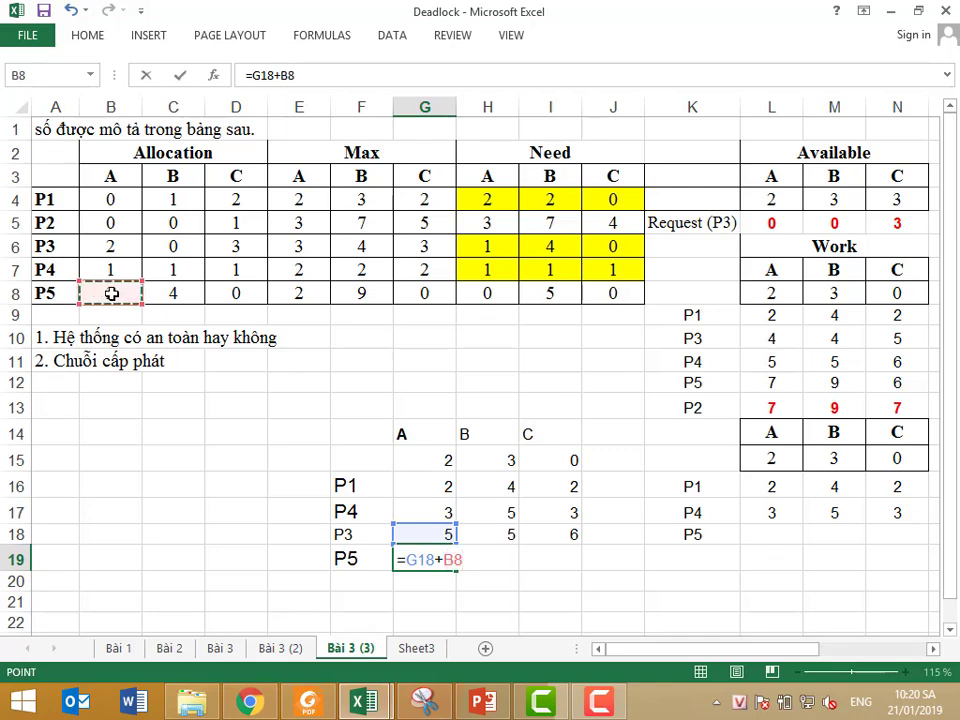
{"action": "key", "text": "Return"}
{"action": "left_click", "coordinate": [434, 558]}
{"action": "left_click_drag", "start_coordinate": [457, 569], "coordinate": [565, 567]}
Enter P2 in F20 and calculate its Work row with =G19+B5 in G20, filled across to I20
{"action": "left_click", "coordinate": [366, 581]}
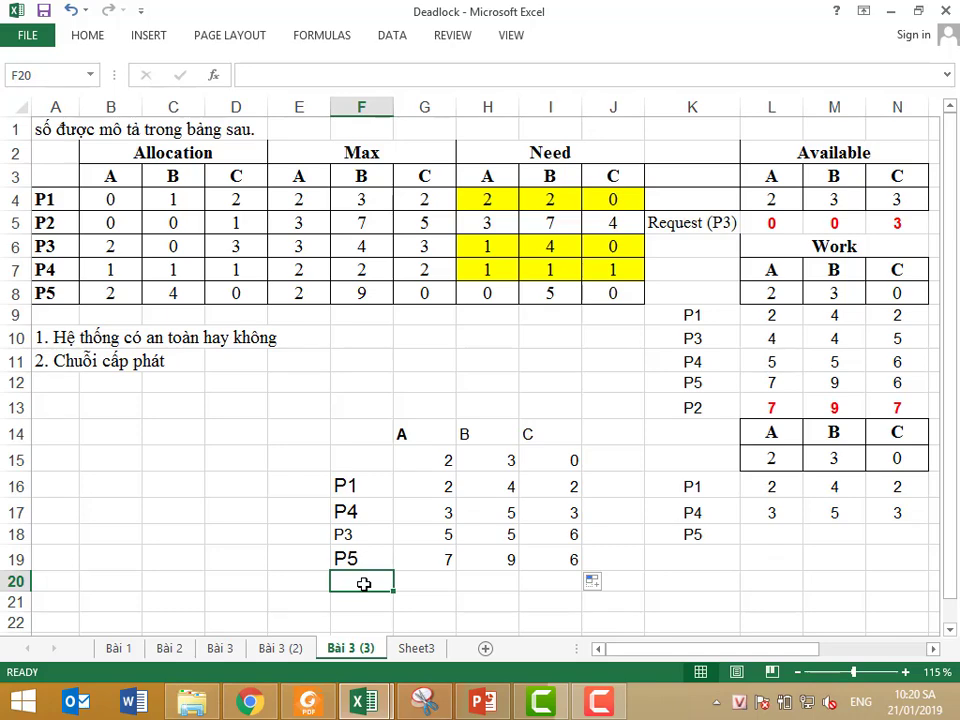
{"action": "type", "text": "P2"}
{"action": "left_click", "coordinate": [435, 581]}
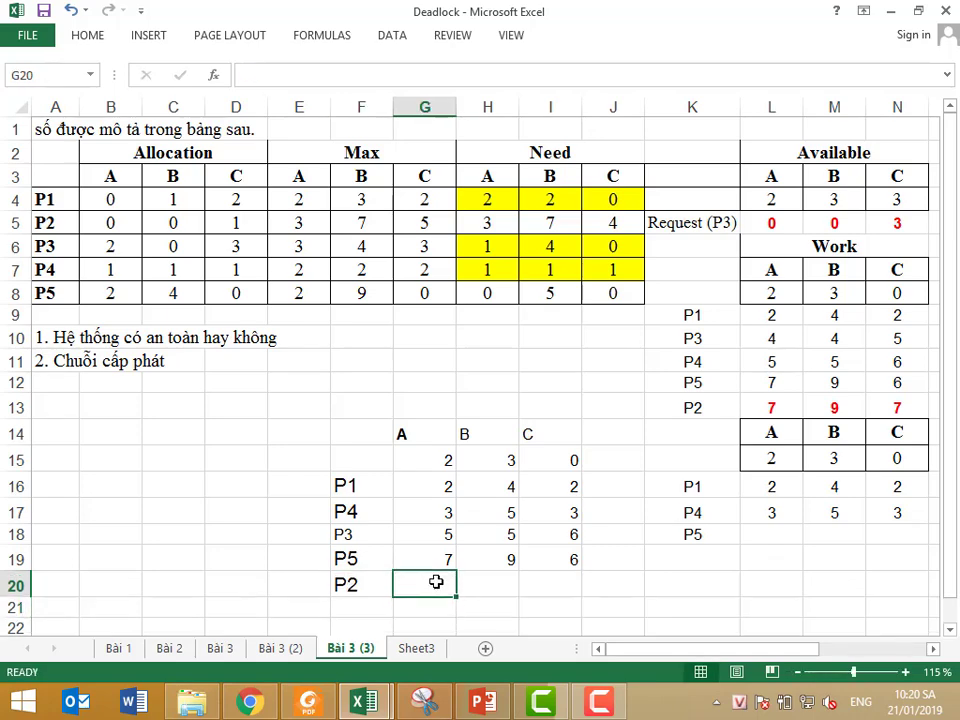
{"action": "type", "text": "="}
{"action": "left_click", "coordinate": [438, 561]}
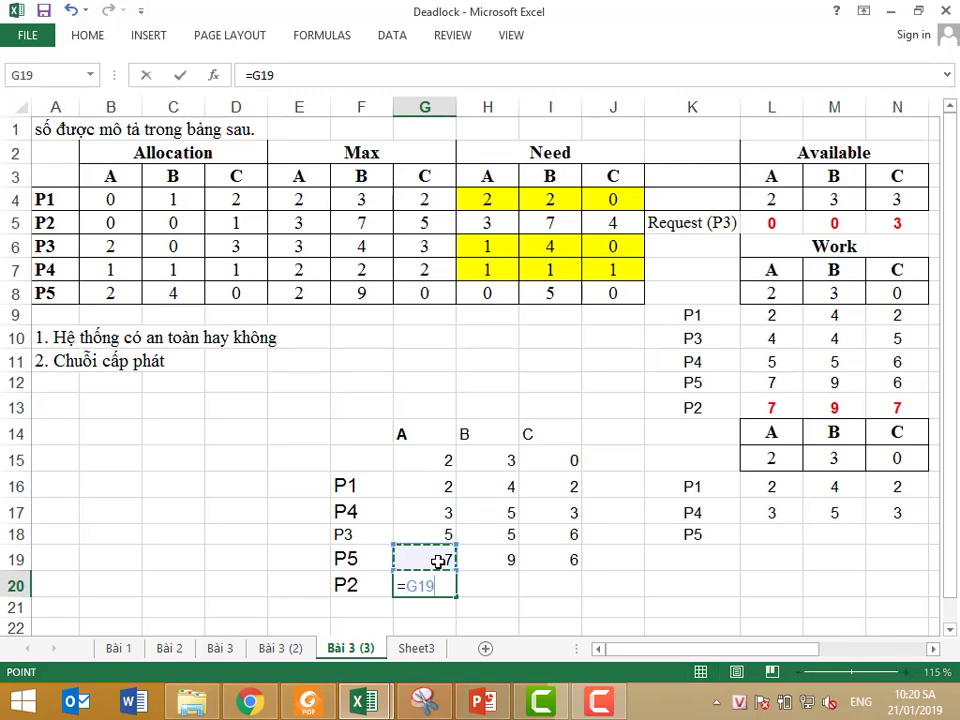
{"action": "type", "text": "+"}
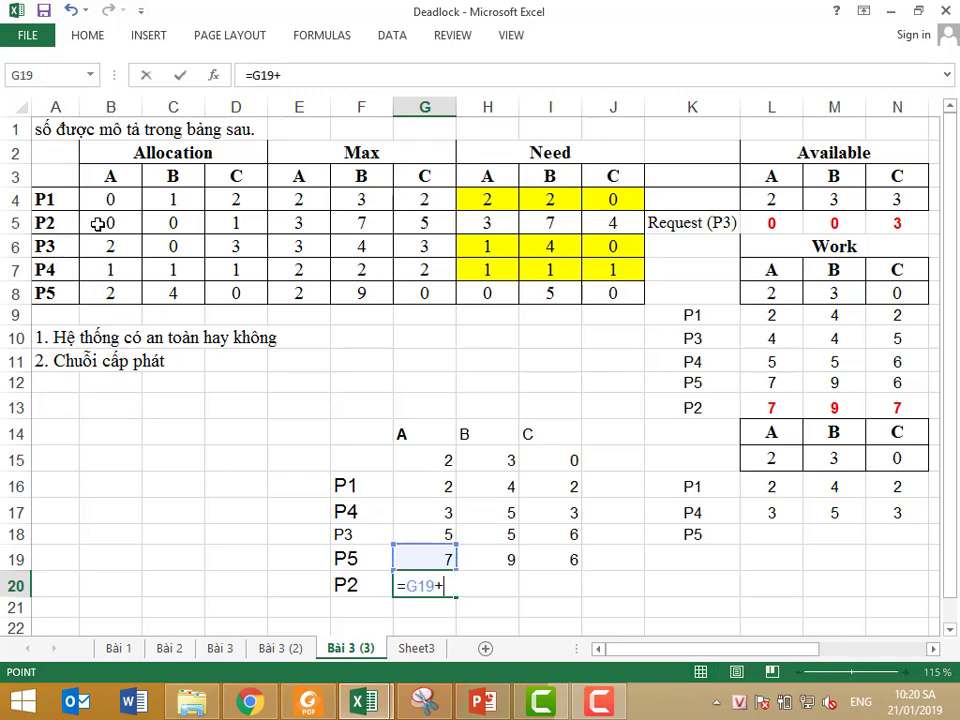
{"action": "left_click", "coordinate": [98, 218]}
{"action": "left_click", "coordinate": [452, 590]}
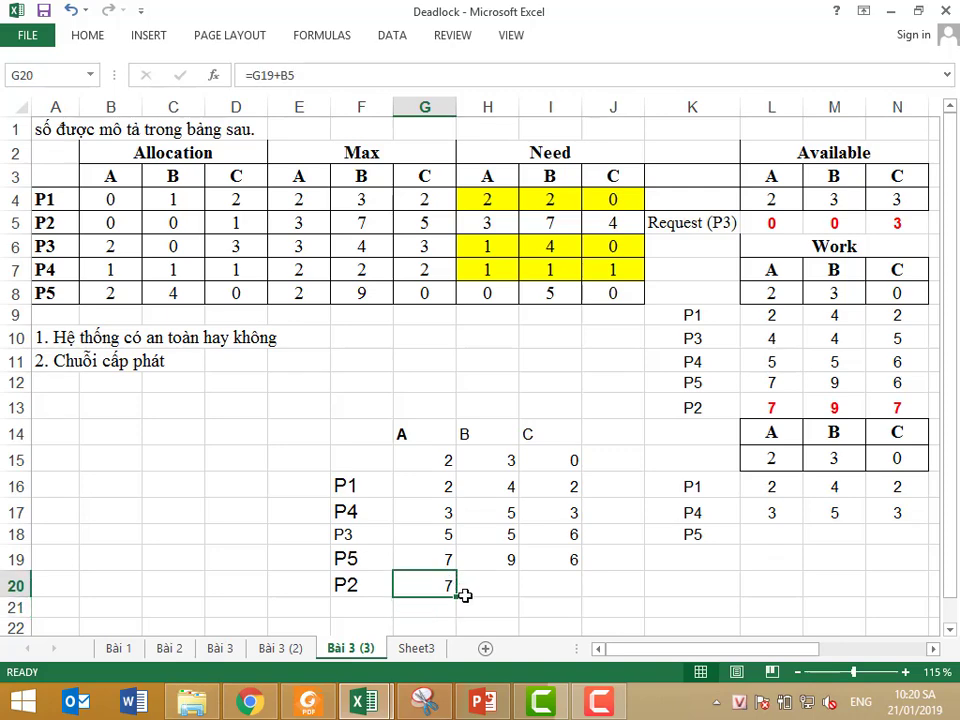
{"action": "left_click_drag", "start_coordinate": [456, 595], "coordinate": [574, 590]}
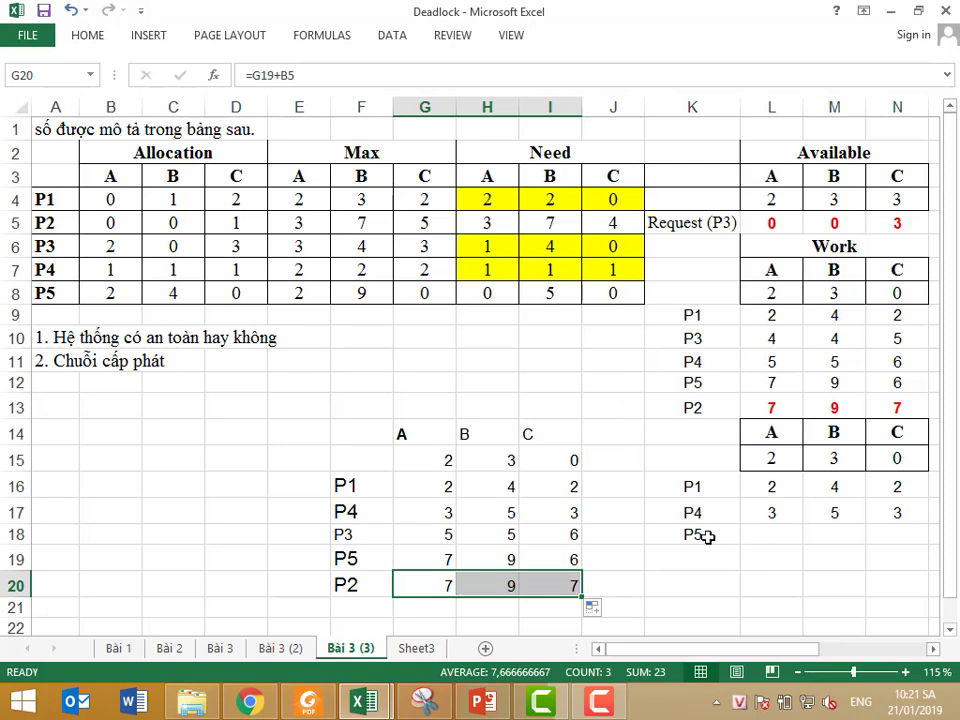
Calculate P5's Work row with =L17+B8 in L18, filled across to N18
{"action": "left_click", "coordinate": [707, 537]}
{"action": "left_click", "coordinate": [703, 486]}
{"action": "left_click", "coordinate": [703, 513]}
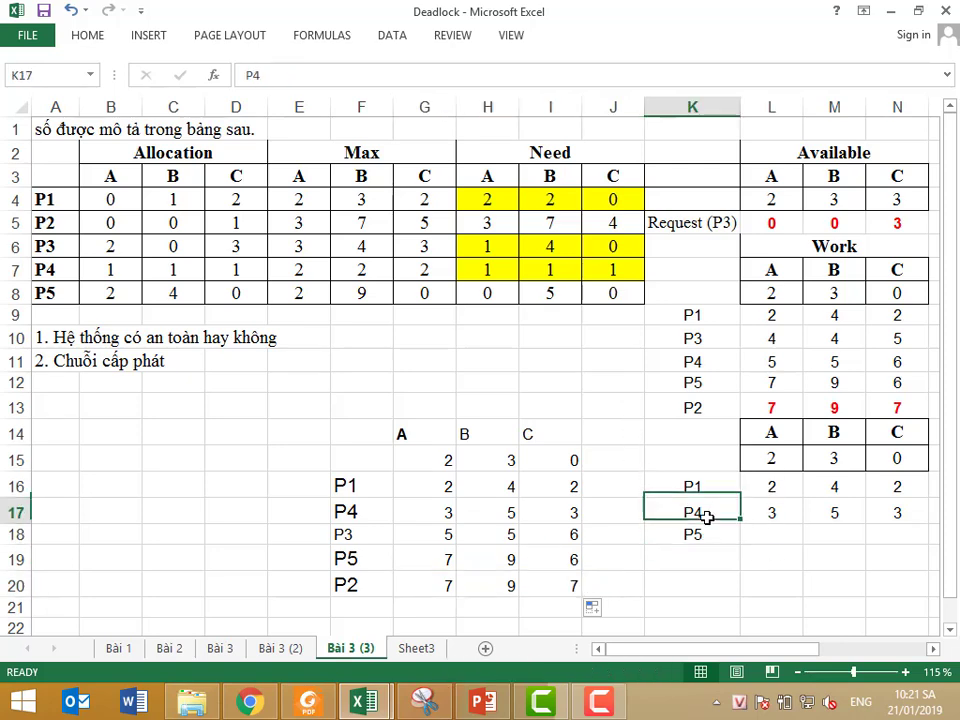
{"action": "left_click", "coordinate": [772, 535]}
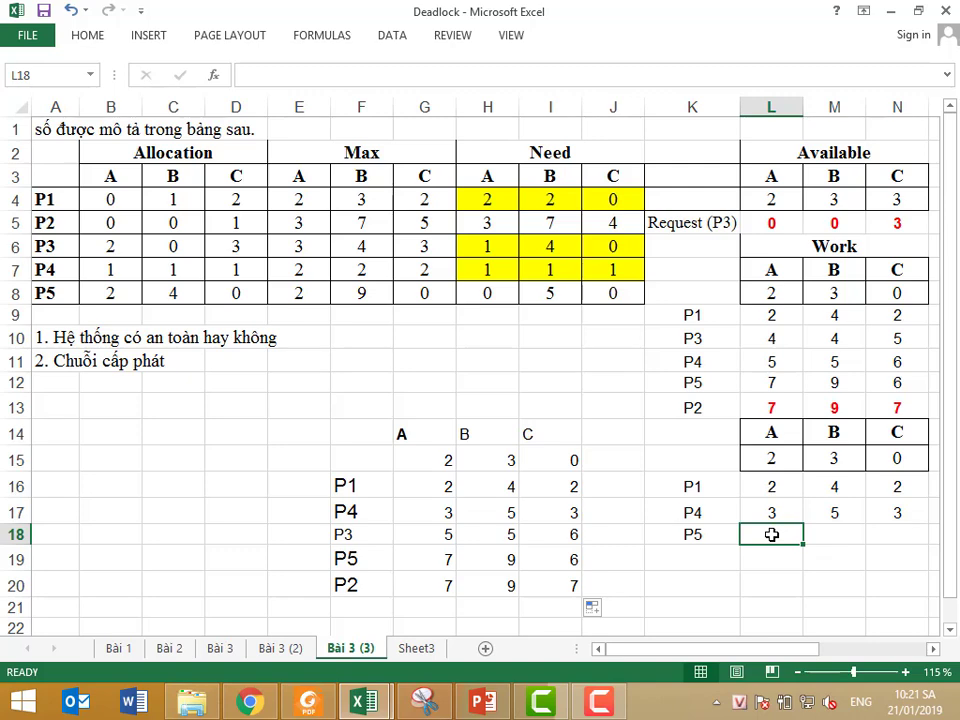
{"action": "type", "text": "="}
{"action": "left_click", "coordinate": [781, 514]}
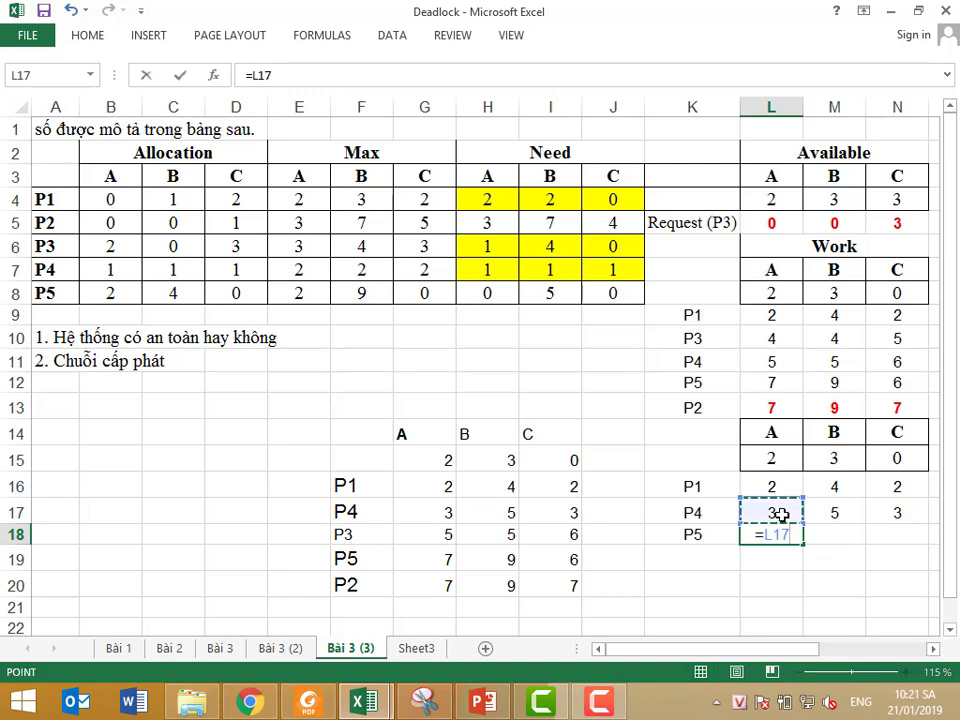
{"action": "type", "text": "+"}
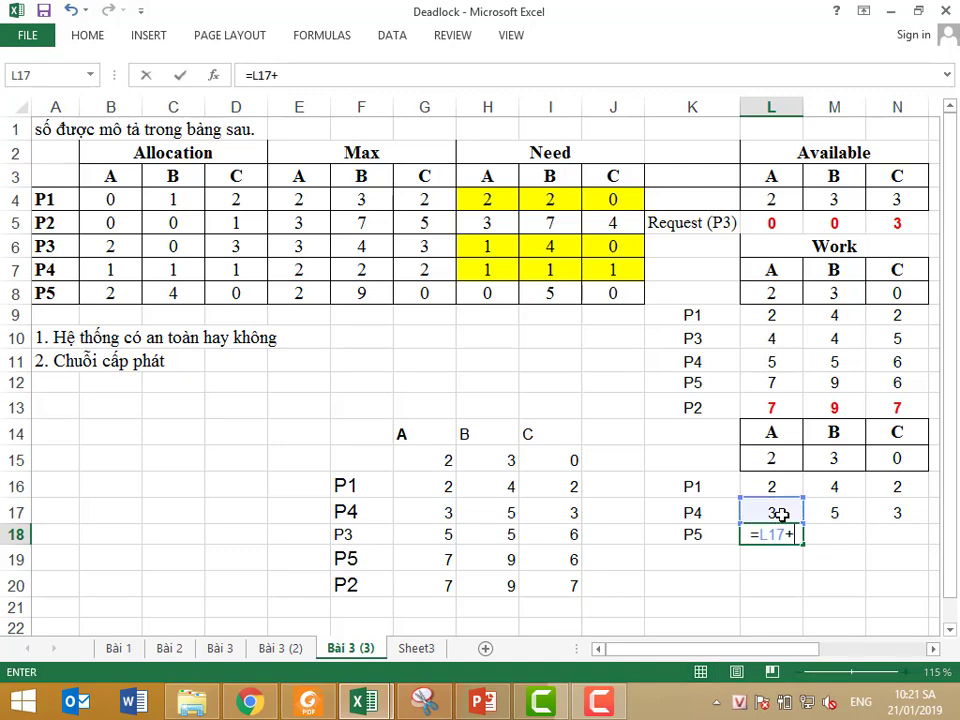
{"action": "left_click", "coordinate": [104, 289]}
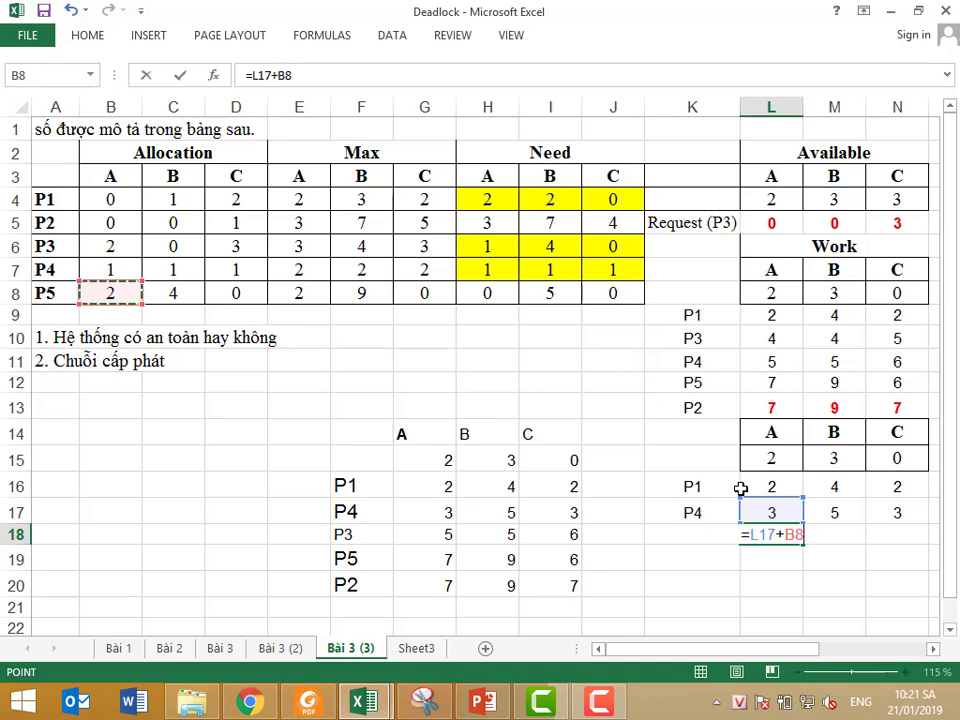
{"action": "key", "text": "Return"}
{"action": "left_click", "coordinate": [793, 533]}
{"action": "left_click_drag", "start_coordinate": [803, 545], "coordinate": [905, 550]}
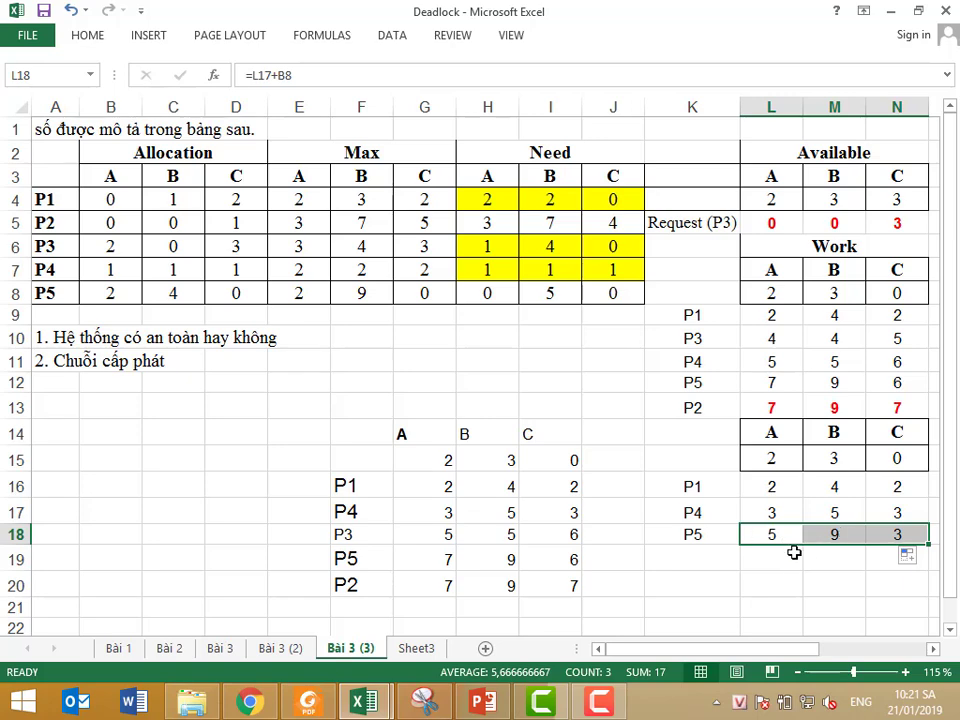
{"action": "left_click", "coordinate": [789, 554]}
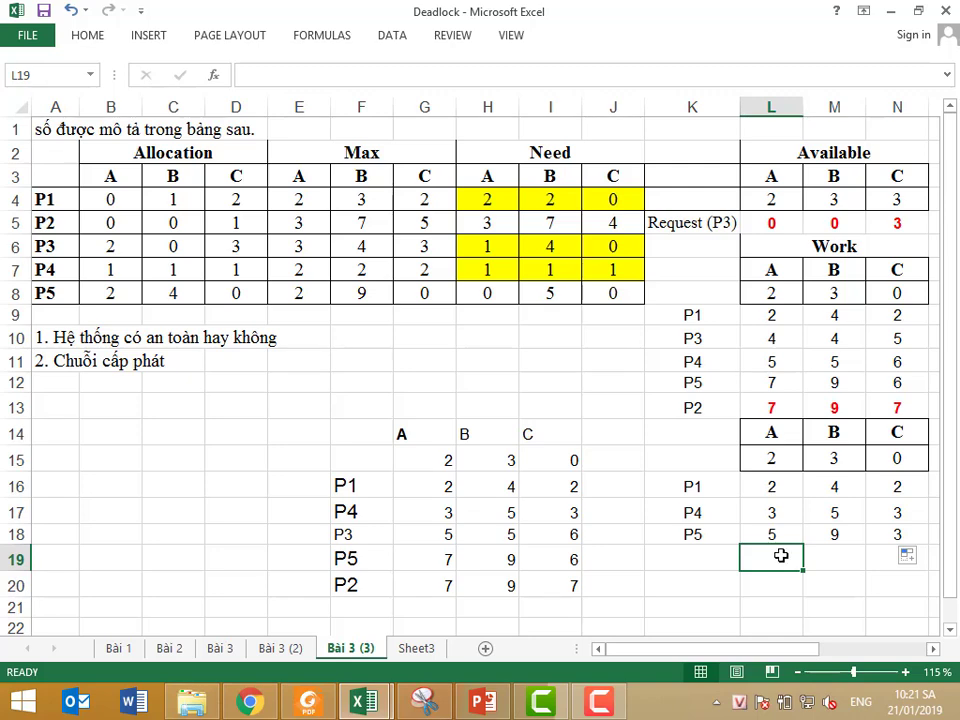
Remove the fill from the Need values of P3, P4 and P5 in H6:J8
{"action": "left_click_drag", "start_coordinate": [469, 245], "coordinate": [596, 296]}
{"action": "left_click", "coordinate": [84, 34]}
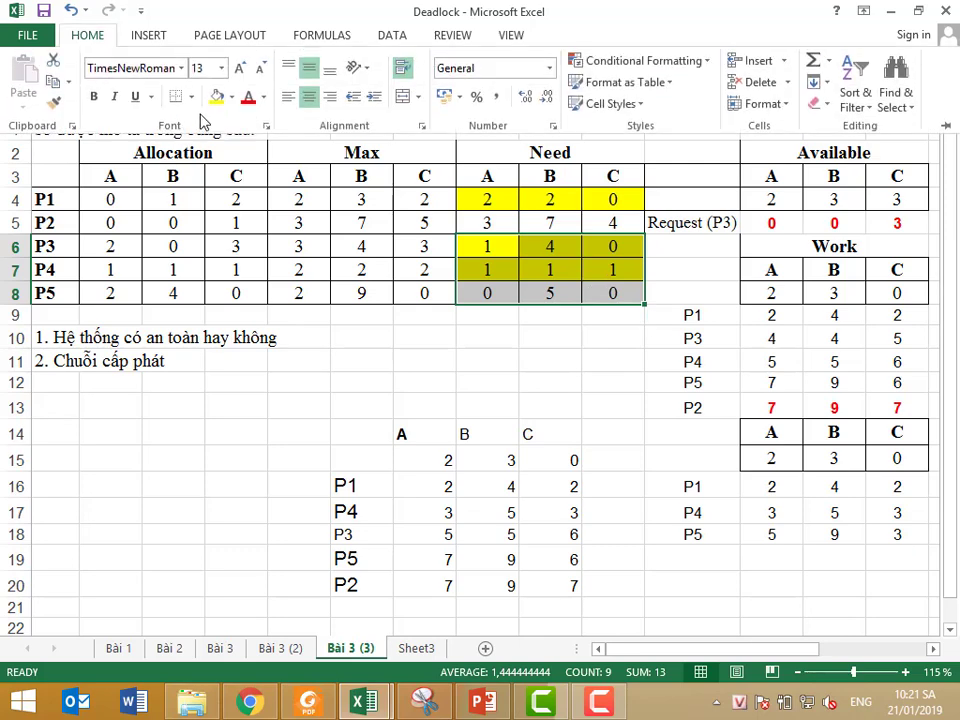
{"action": "left_click", "coordinate": [231, 97]}
{"action": "left_click", "coordinate": [256, 264]}
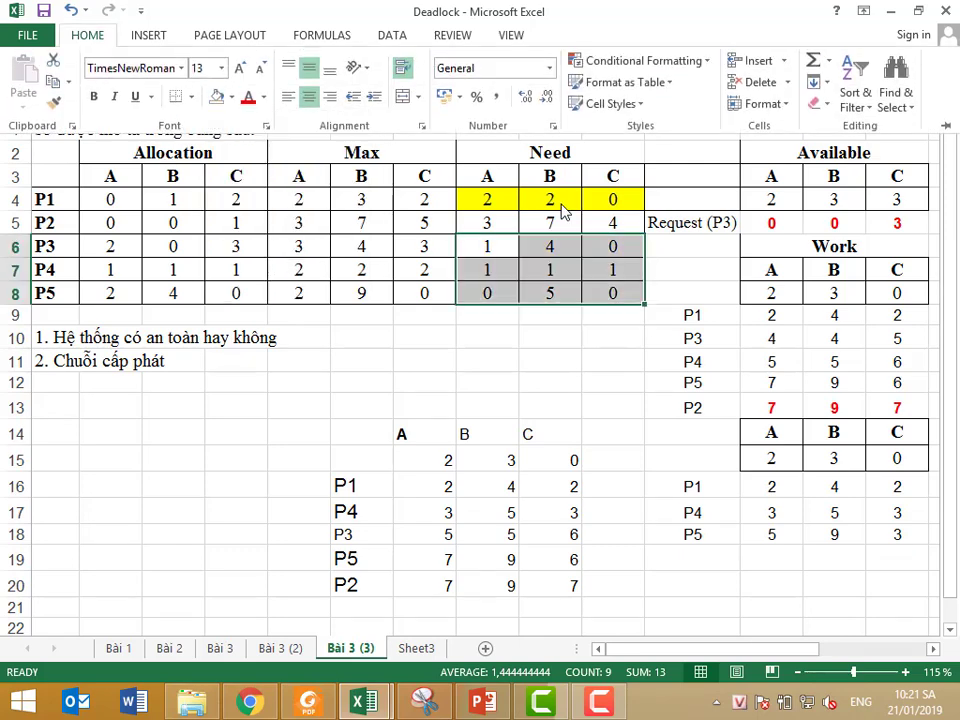
Keep the ribbon pinned open and hide rows 9 to 13 containing the first Work sequence
{"action": "left_click", "coordinate": [945, 125]}
{"action": "left_click", "coordinate": [800, 596]}
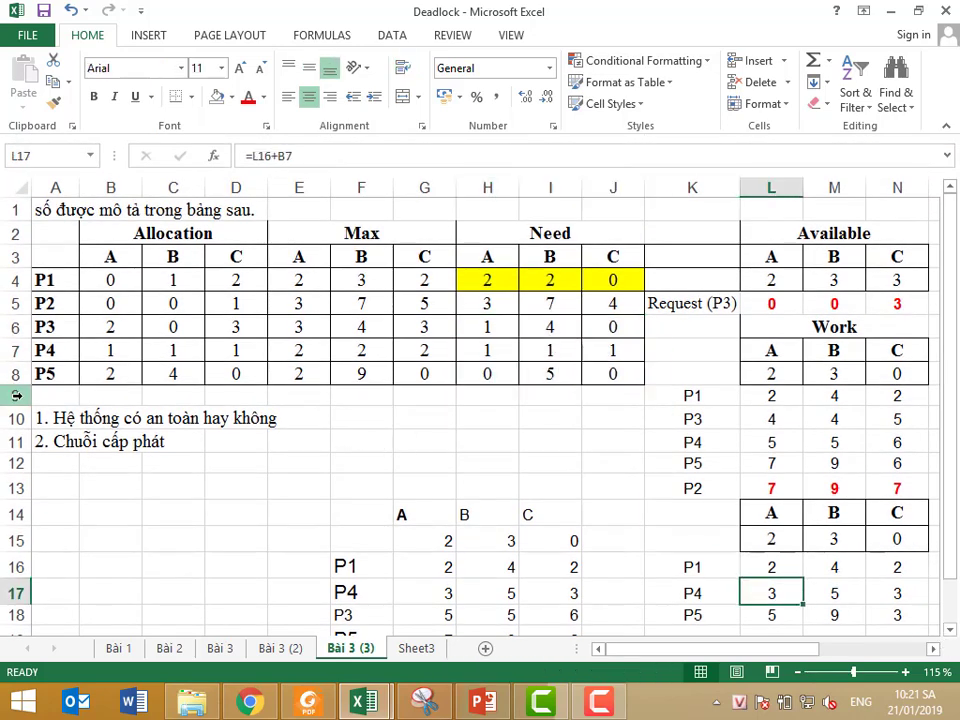
{"action": "left_click_drag", "start_coordinate": [15, 395], "coordinate": [17, 486]}
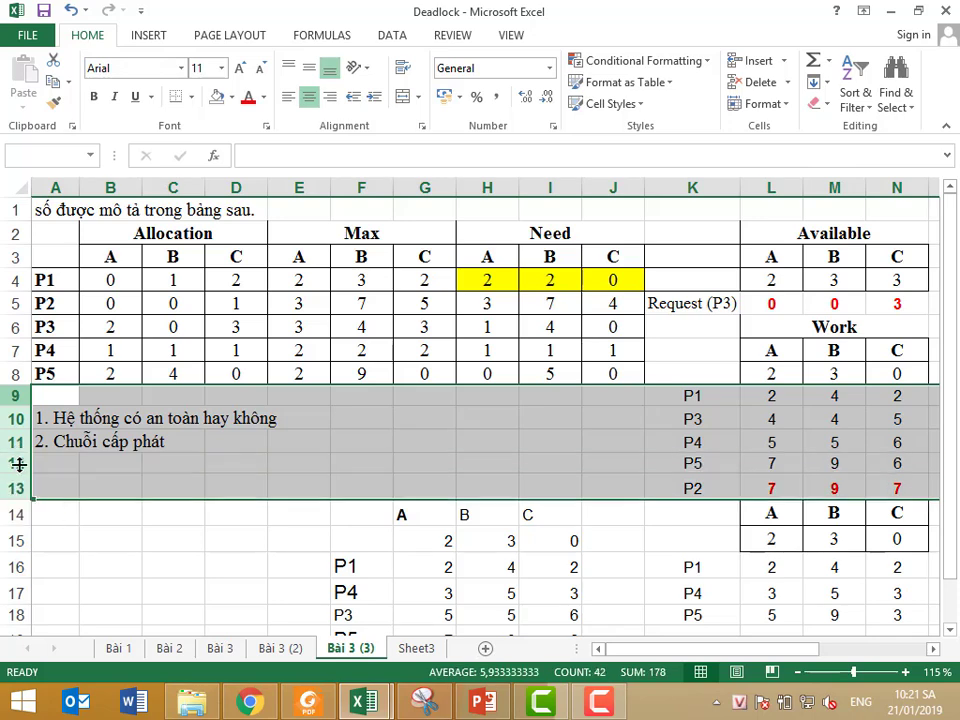
{"action": "right_click", "coordinate": [17, 484]}
{"action": "left_click", "coordinate": [94, 388]}
{"action": "left_click", "coordinate": [350, 455]}
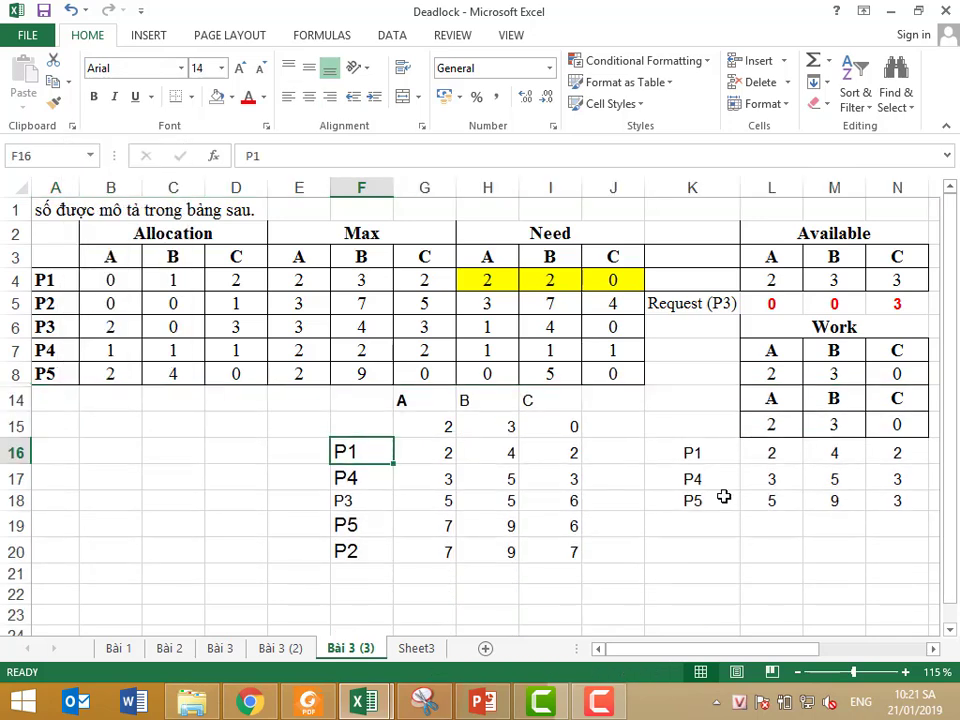
Highlight the Need values of P4 and P5 in H7:J8 with a yellow fill to mark them as allocated
{"action": "left_click", "coordinate": [722, 505]}
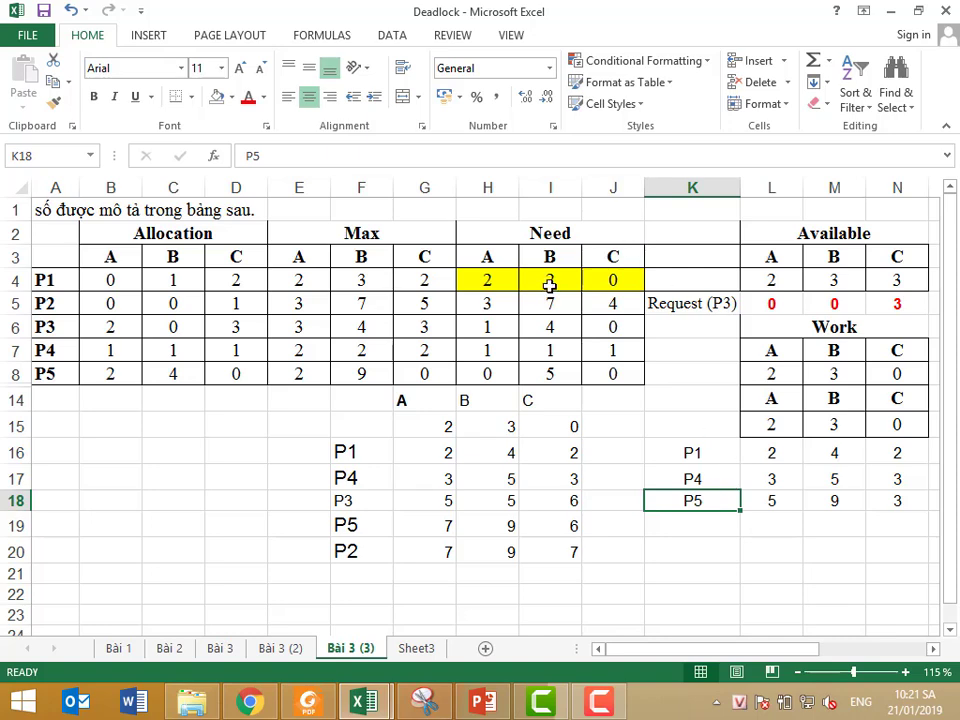
{"action": "left_click_drag", "start_coordinate": [489, 356], "coordinate": [589, 373]}
{"action": "left_click", "coordinate": [231, 97]}
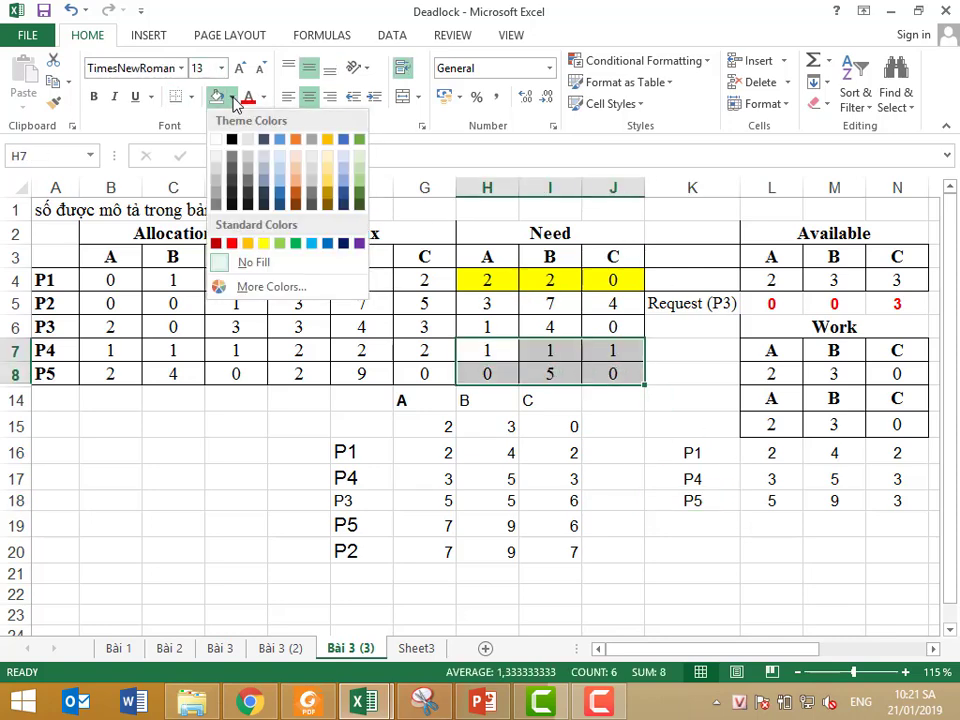
{"action": "left_click", "coordinate": [259, 242]}
{"action": "left_click", "coordinate": [731, 487]}
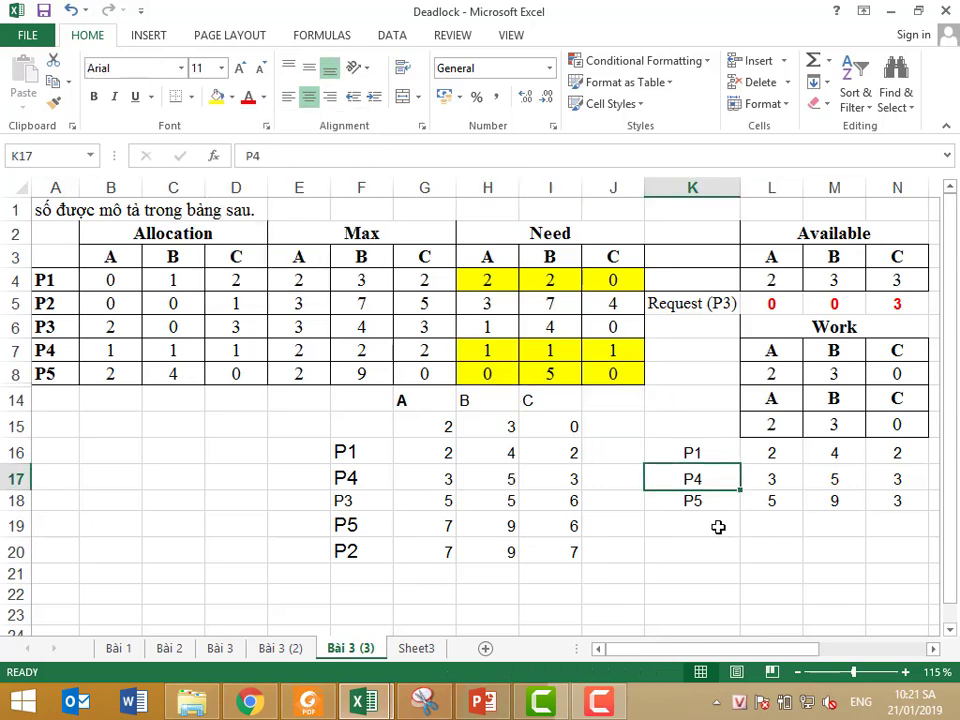
Enter P3 in K19 and calculate its Work row with =L18+B6 in L19, filled across to N19
{"action": "left_click", "coordinate": [718, 525]}
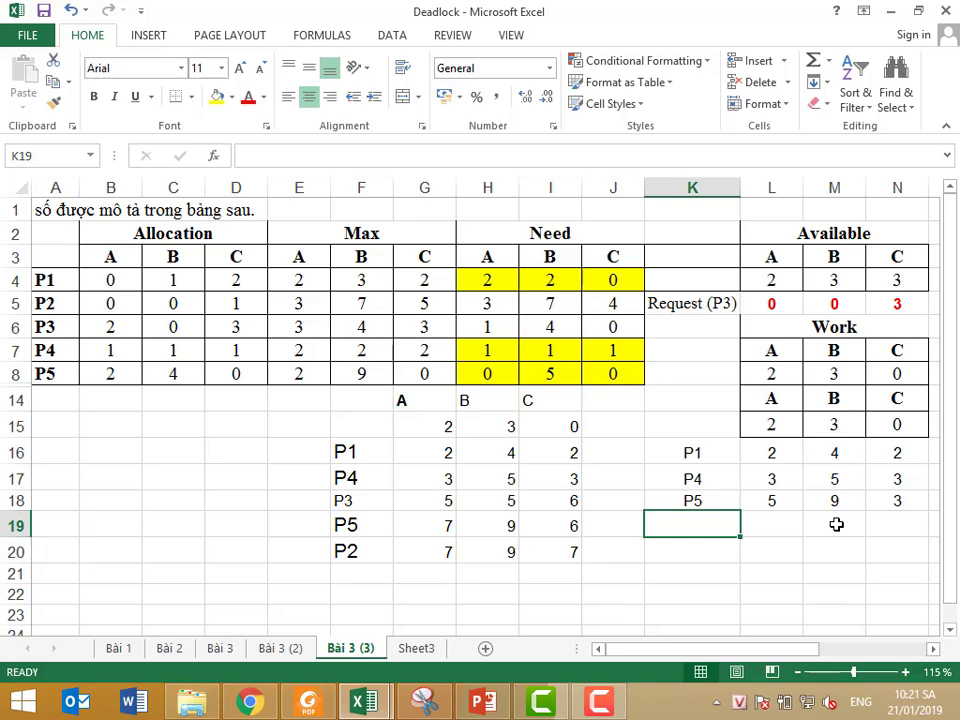
{"action": "type", "text": "P3"}
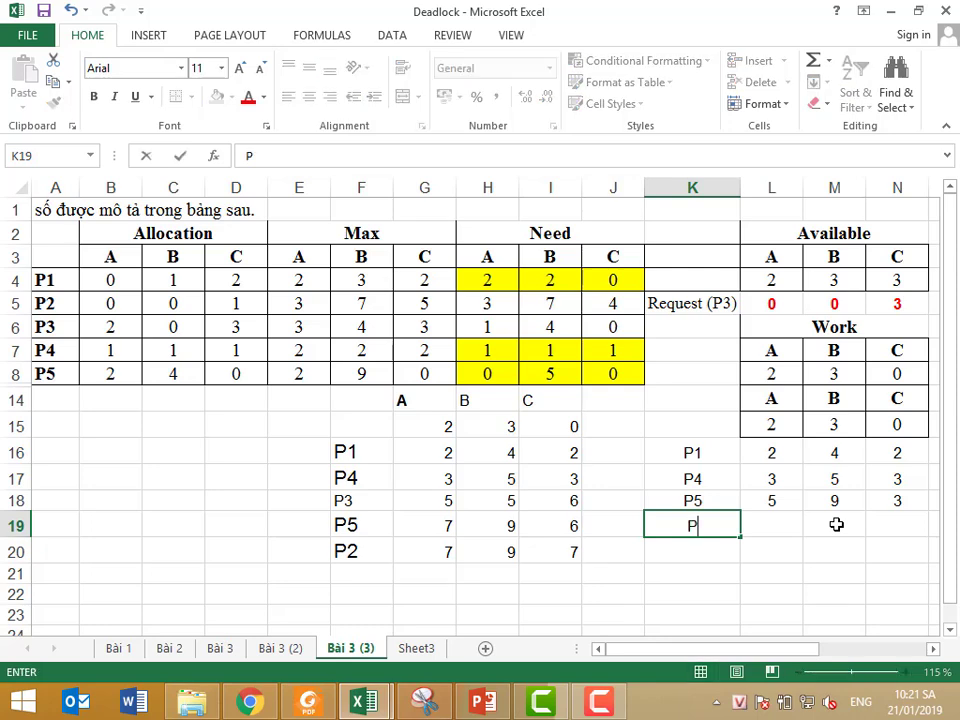
{"action": "left_click", "coordinate": [797, 521]}
{"action": "type", "text": "="}
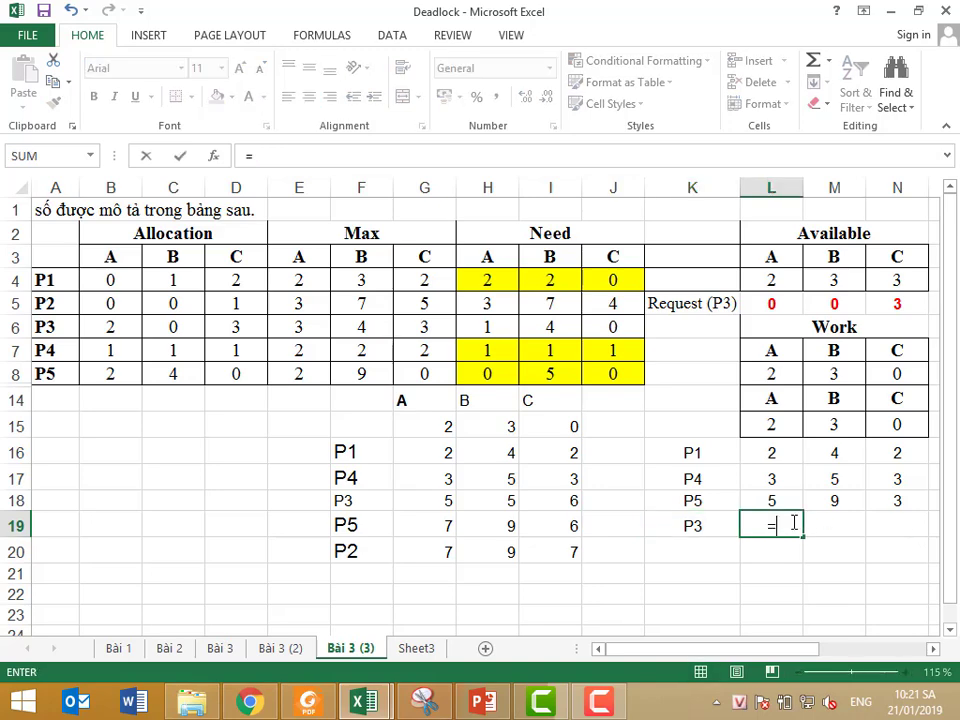
{"action": "left_click", "coordinate": [767, 500]}
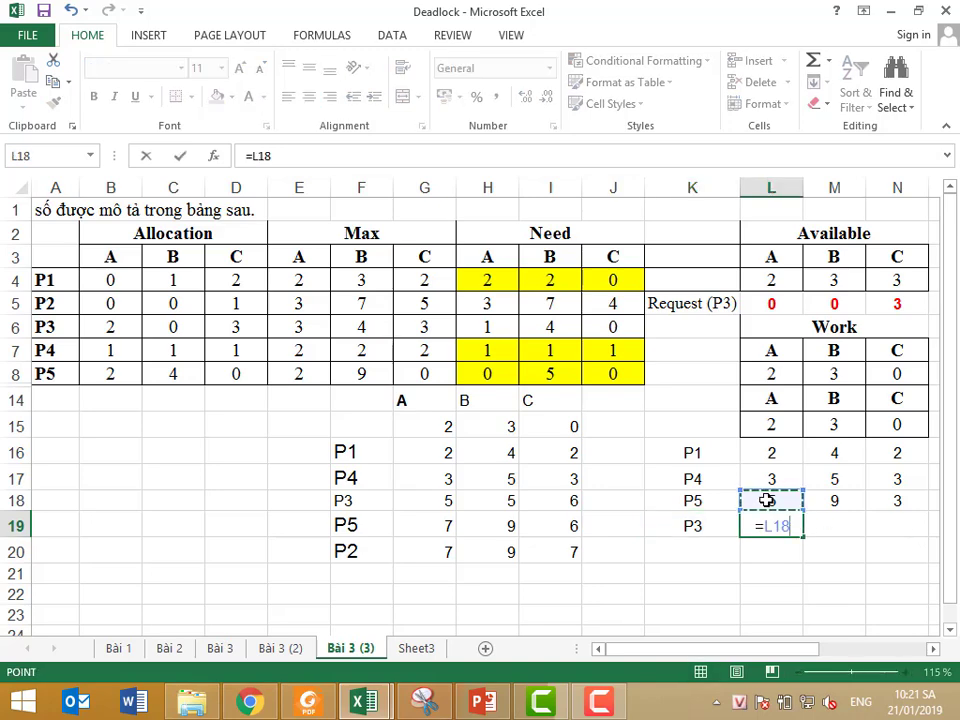
{"action": "type", "text": "+"}
{"action": "left_click", "coordinate": [88, 327]}
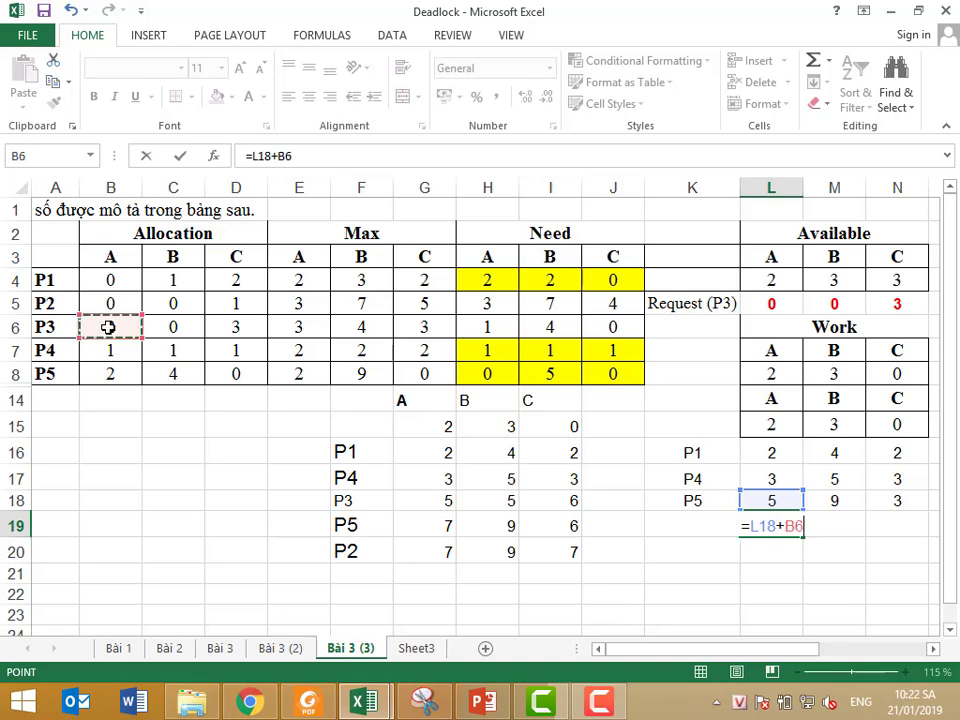
{"action": "key", "text": "Return"}
{"action": "left_click", "coordinate": [767, 520]}
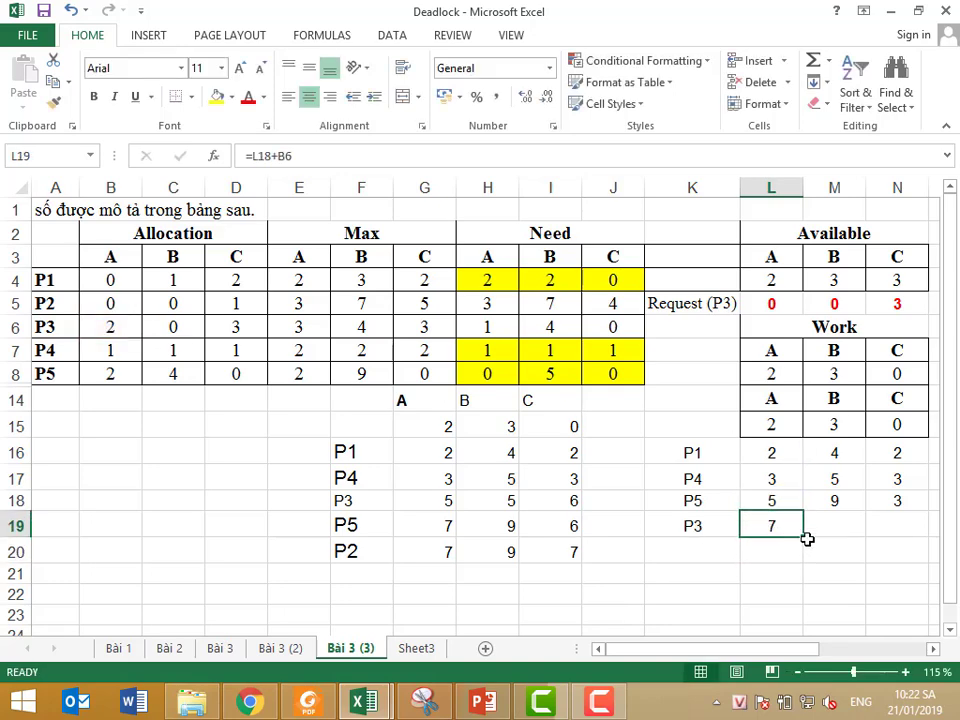
{"action": "left_click_drag", "start_coordinate": [802, 537], "coordinate": [900, 541]}
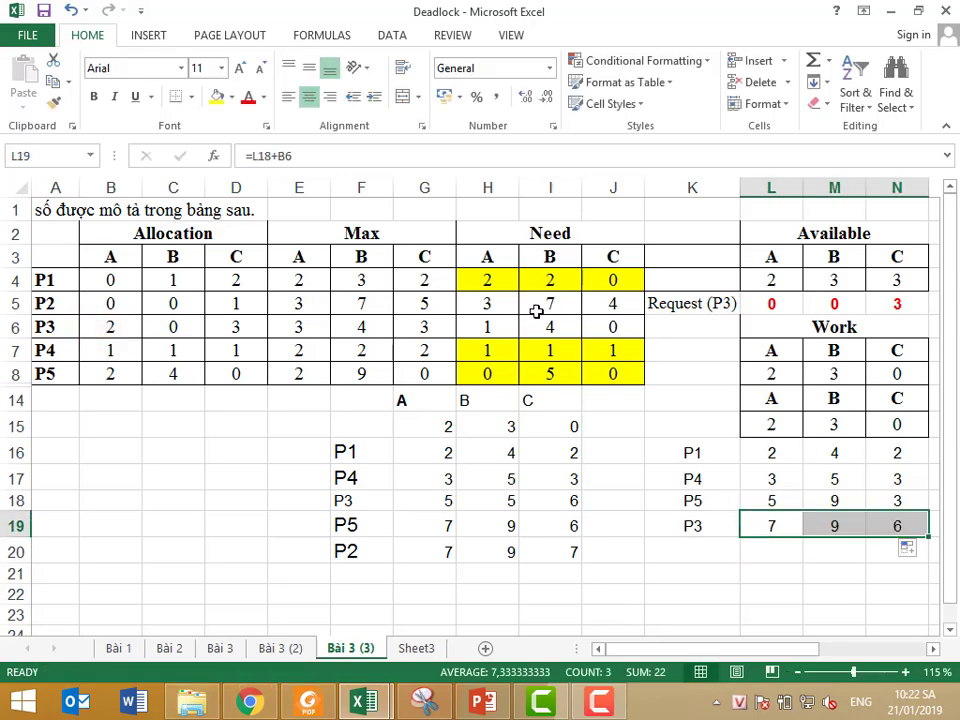
Mark P3 as allocated by filling its Need values in H6:J6 with yellow
{"action": "left_click_drag", "start_coordinate": [499, 324], "coordinate": [606, 326]}
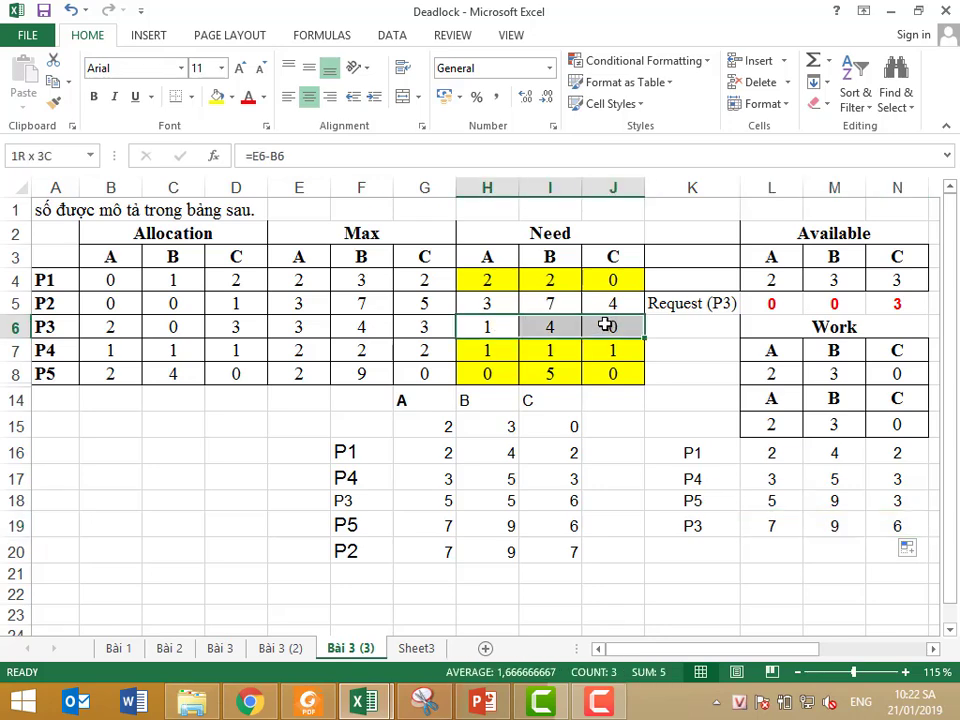
{"action": "left_click", "coordinate": [217, 97]}
Enter P2 in K20 and calculate its Work row with =L19+B5 in L20, filled across to N20
{"action": "left_click", "coordinate": [718, 553]}
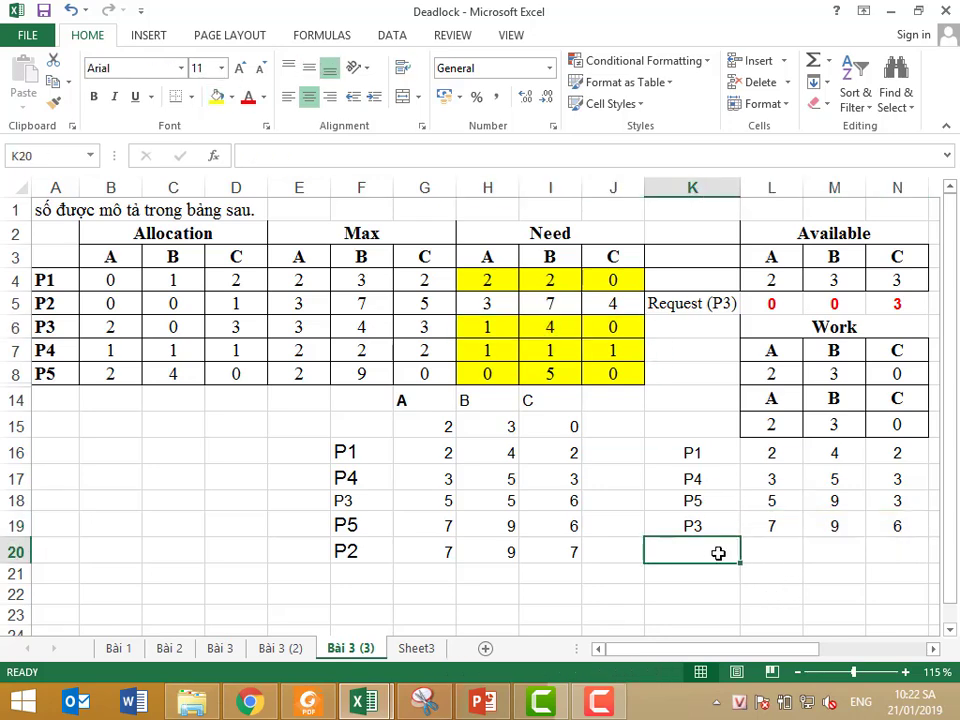
{"action": "type", "text": "P2"}
{"action": "key", "text": "Tab"}
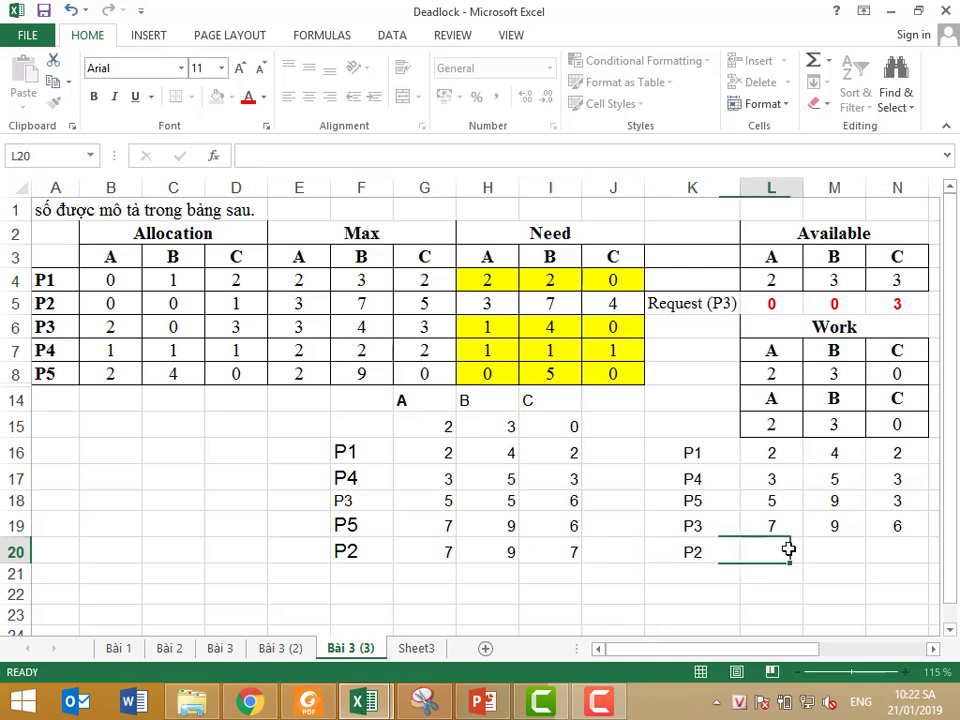
{"action": "type", "text": "="}
{"action": "left_click", "coordinate": [773, 522]}
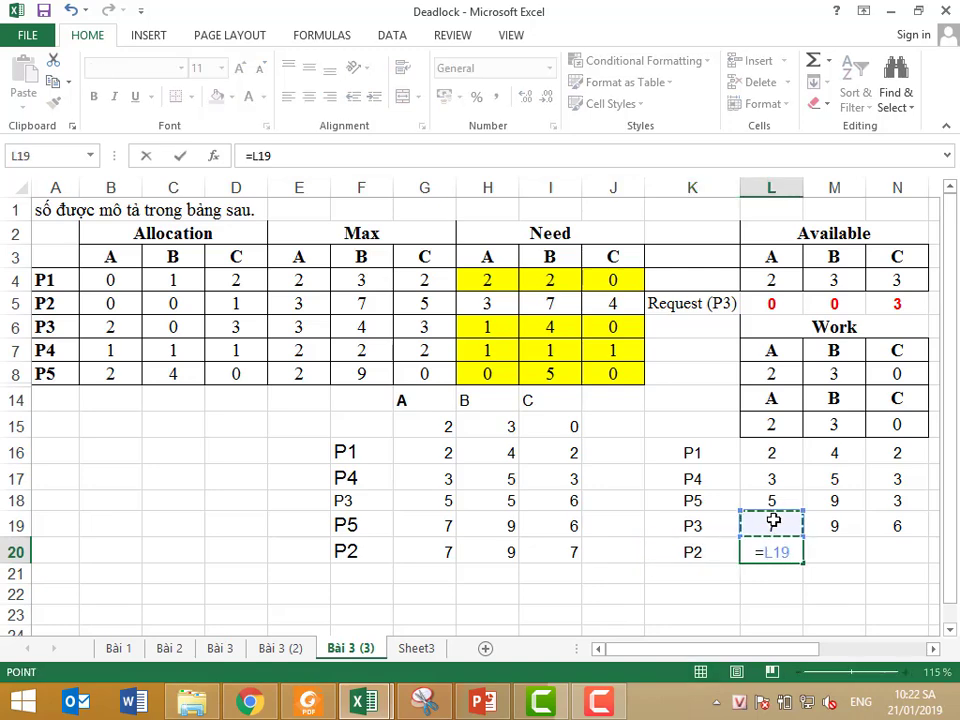
{"action": "type", "text": "+"}
{"action": "left_click", "coordinate": [105, 302]}
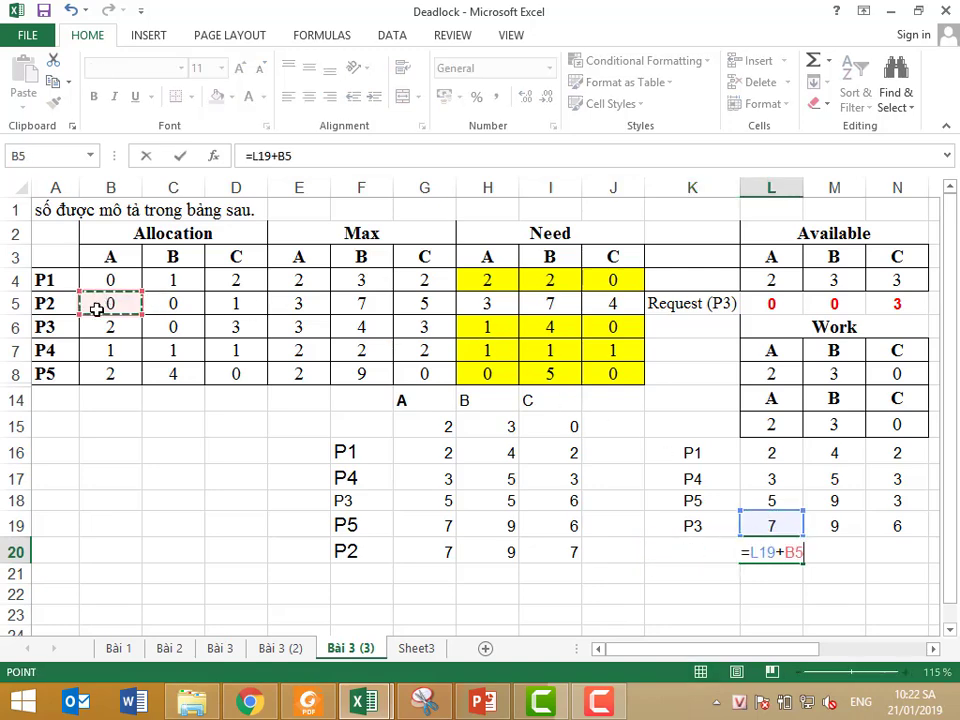
{"action": "key", "text": "Return"}
{"action": "left_click", "coordinate": [770, 553]}
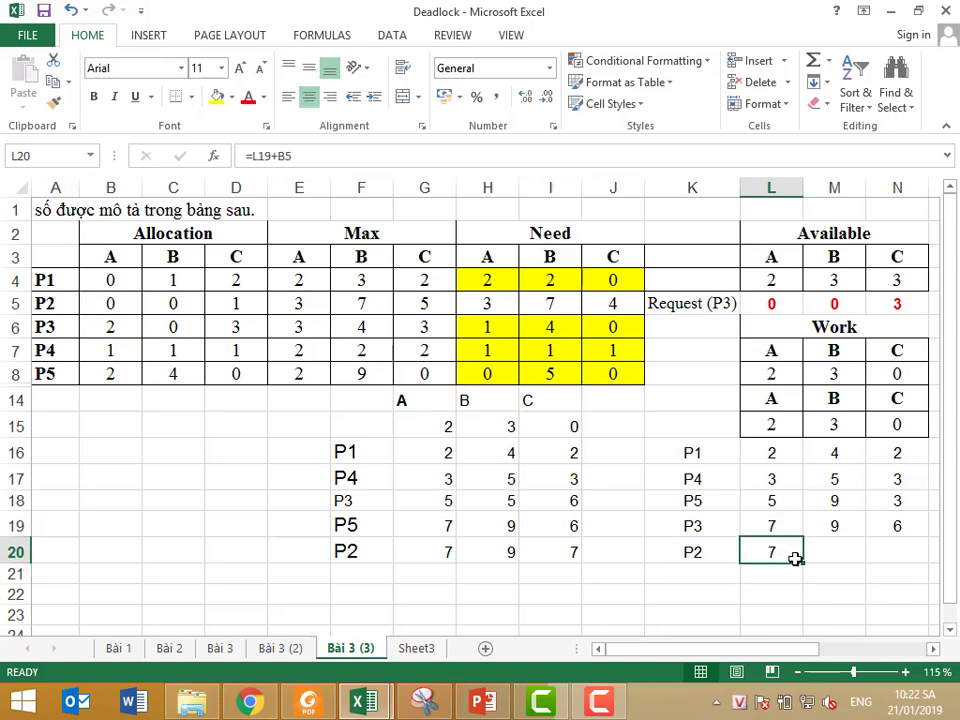
{"action": "left_click_drag", "start_coordinate": [802, 563], "coordinate": [915, 568]}
{"action": "left_click", "coordinate": [851, 561]}
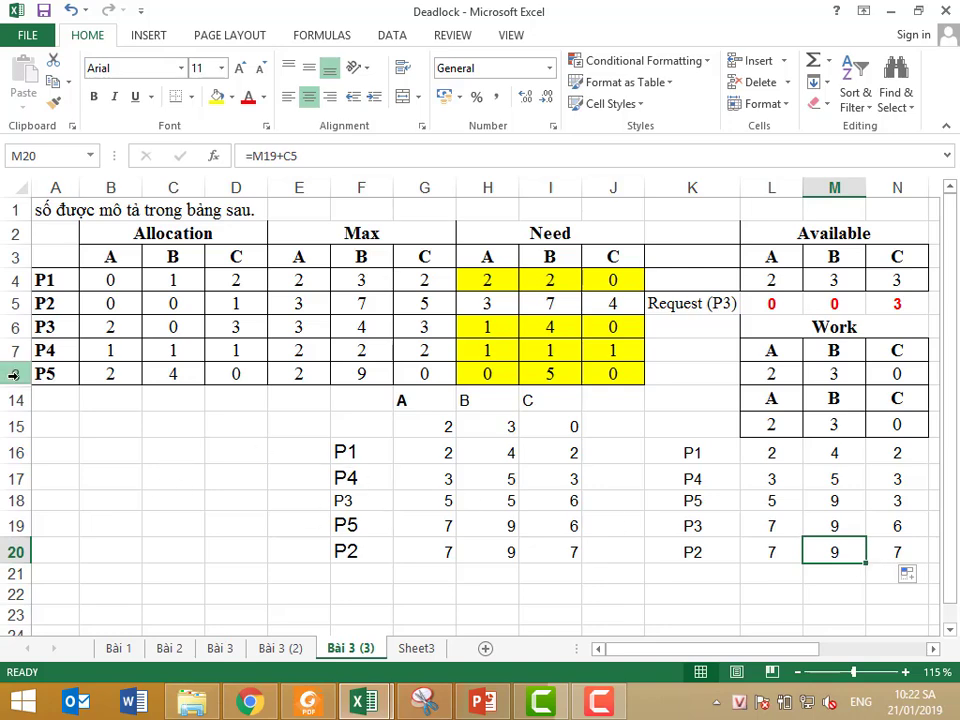
Unhide the rows between 8 and 14, and collapse the ribbon to show more of the sheet
{"action": "left_click_drag", "start_coordinate": [15, 373], "coordinate": [16, 401]}
{"action": "right_click", "coordinate": [88, 398]}
{"action": "left_click", "coordinate": [160, 664]}
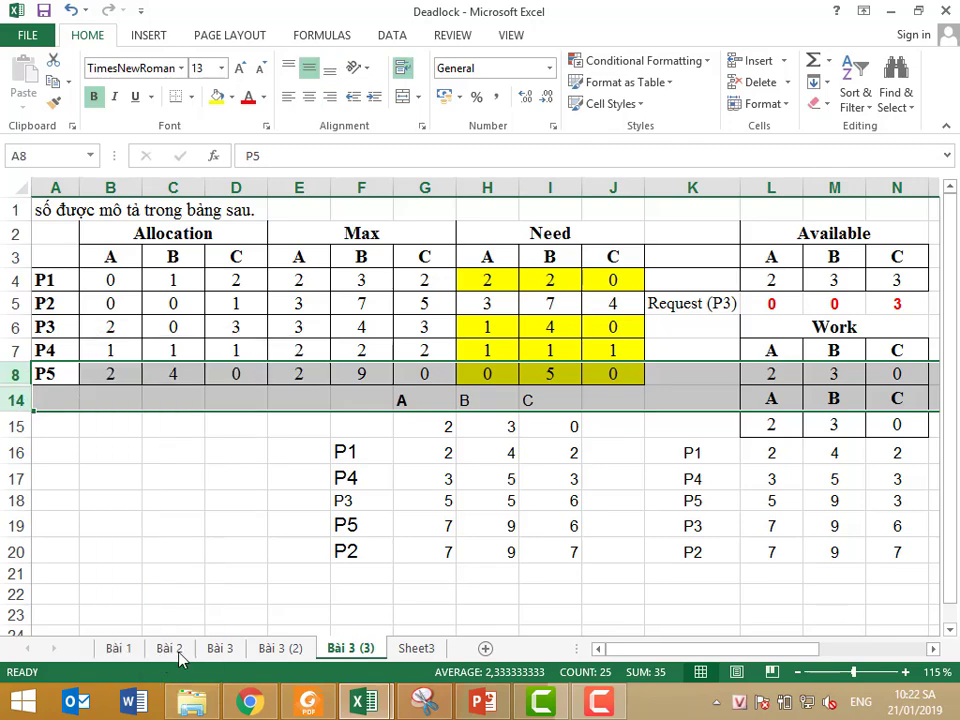
{"action": "left_click", "coordinate": [549, 540]}
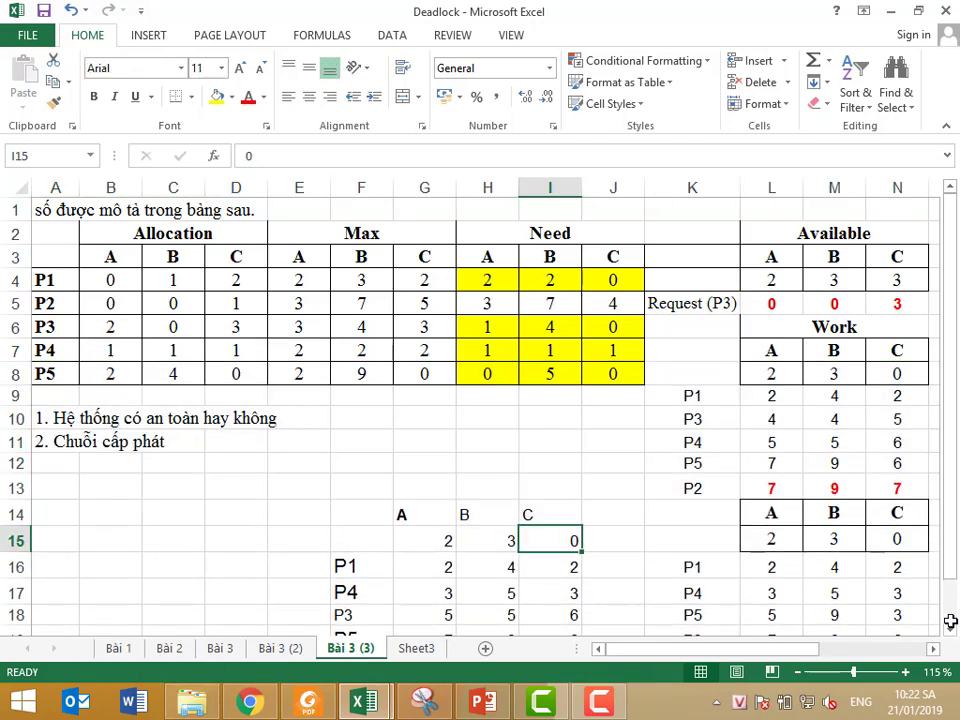
{"action": "left_click", "coordinate": [945, 127]}
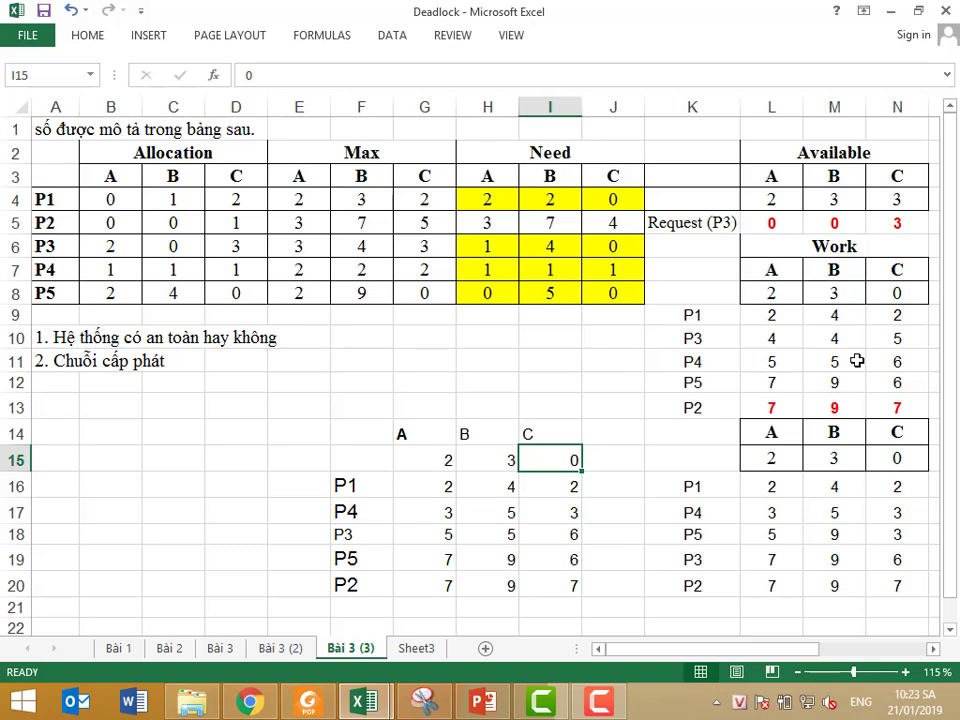
Compare the process allocation orders listed in F16:F20 and K9:K13
{"action": "left_click", "coordinate": [362, 492]}
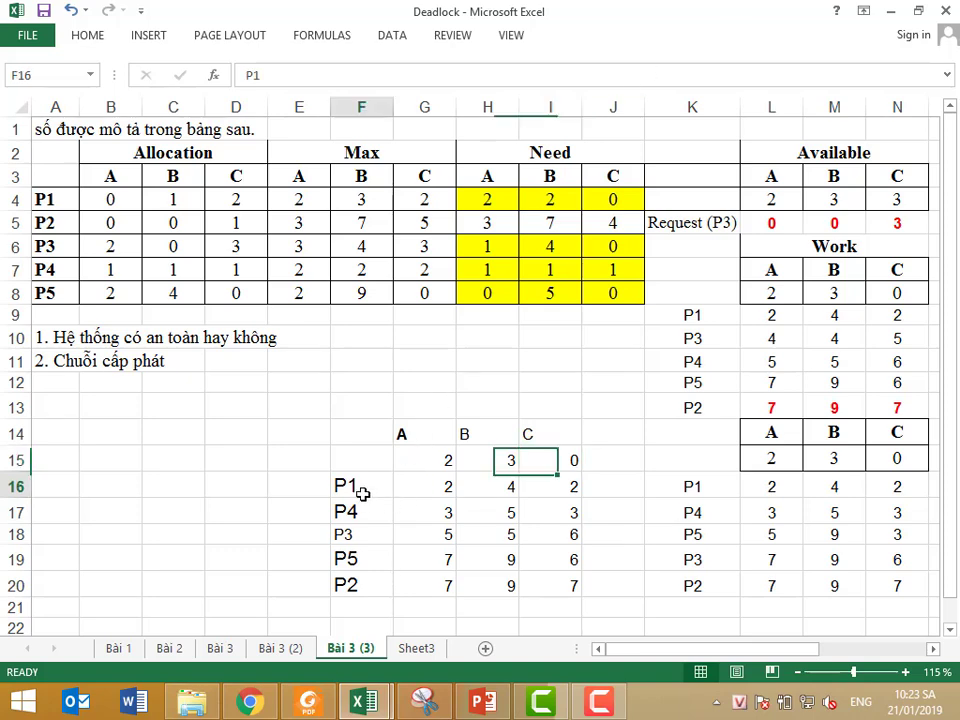
{"action": "left_click_drag", "start_coordinate": [362, 492], "coordinate": [369, 585]}
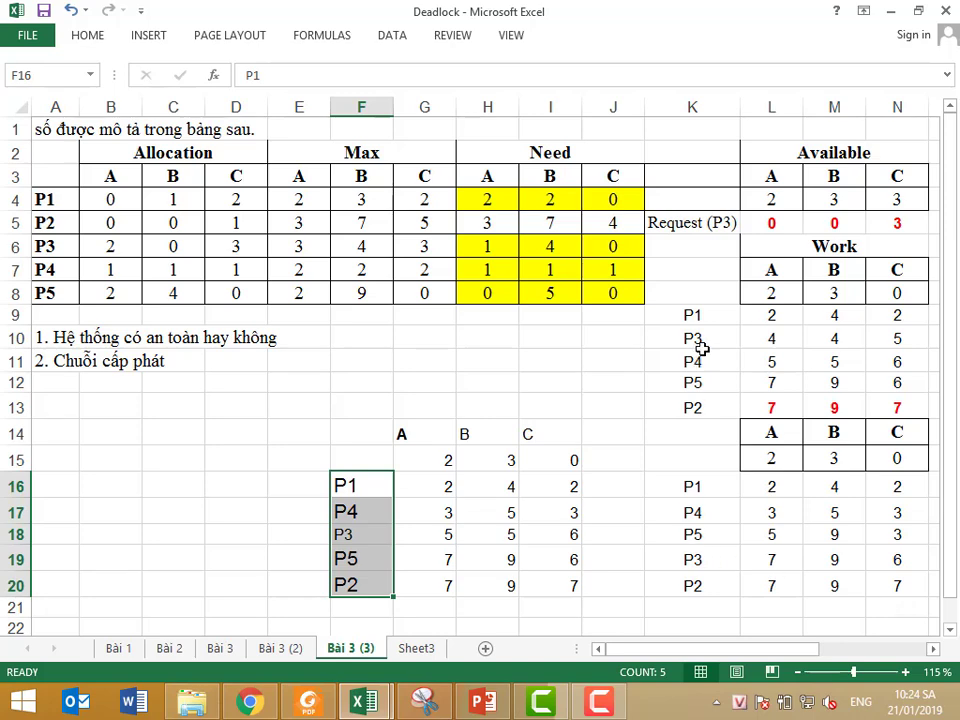
{"action": "left_click_drag", "start_coordinate": [705, 316], "coordinate": [704, 407]}
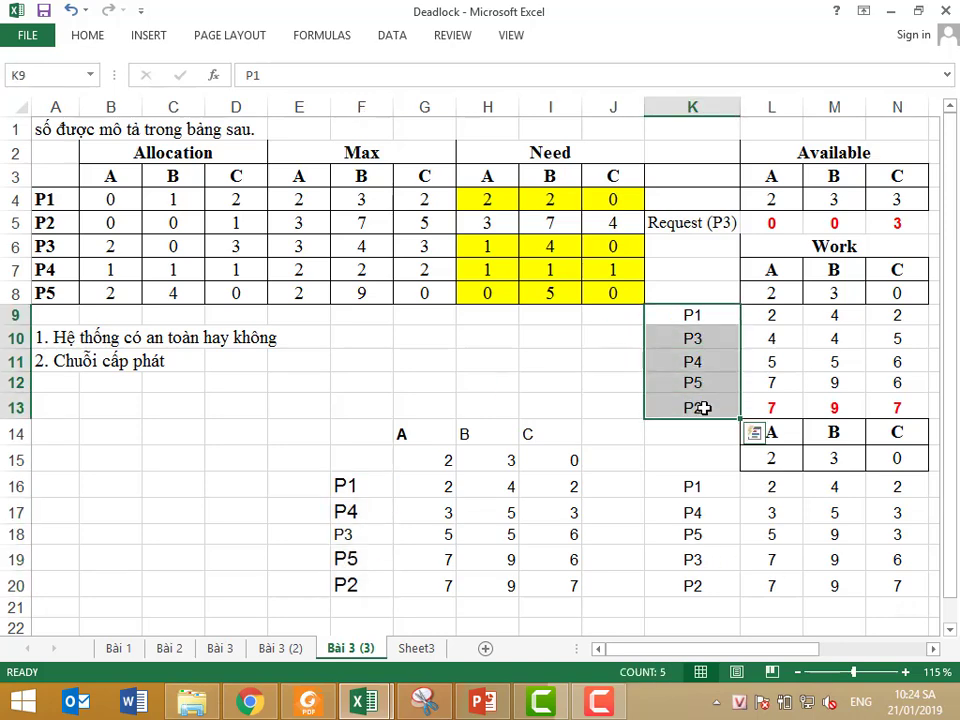